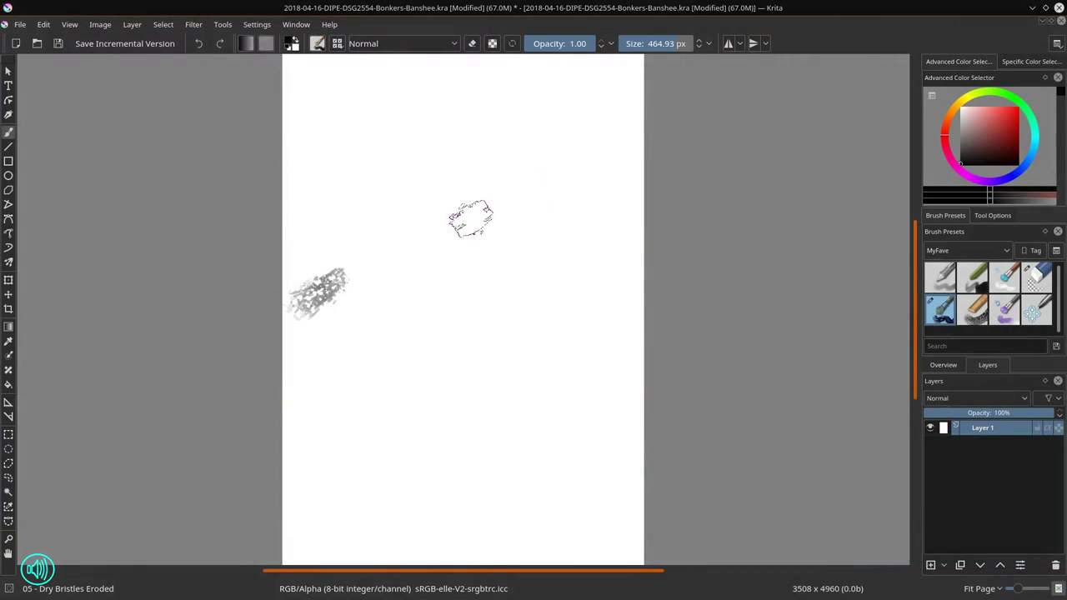
Step: Clear the canvas and paint crossing muted dark red strokes over its upper half with the Dry Bristles Eroded brush, enlarging it to about 822 px
drag(290, 302, 538, 188)
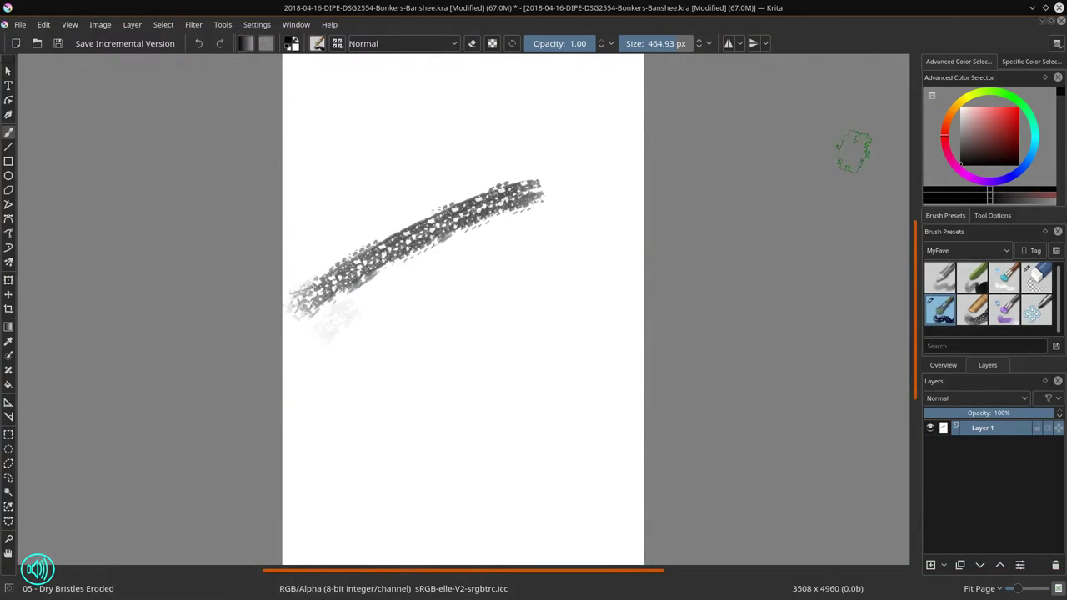
click(987, 140)
key(Delete)
drag(324, 292, 627, 203)
mouse_move(509, 215)
mouse_down()
mouse_move(495, 315)
mouse_move(444, 237)
mouse_move(473, 374)
mouse_up()
shift+drag(438, 271, 475, 271)
drag(330, 273, 563, 387)
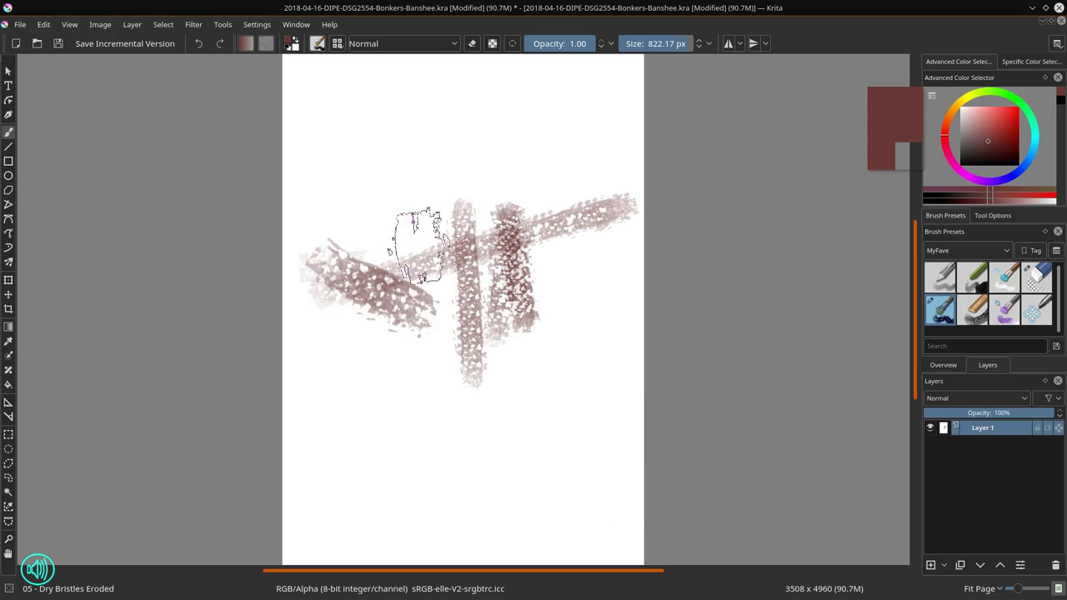
drag(422, 267, 567, 332)
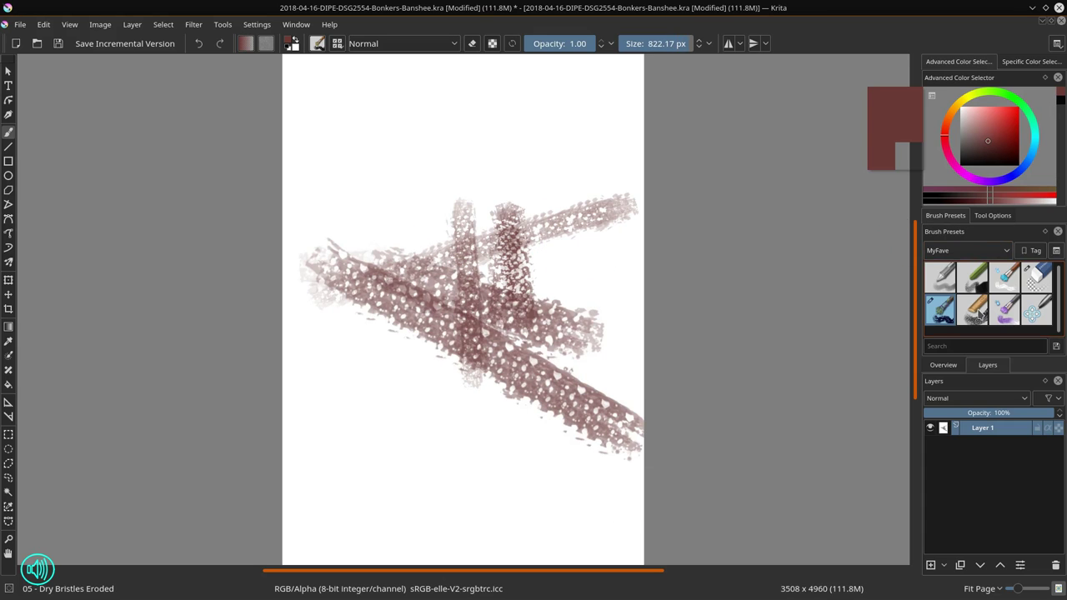
Step: Paint overlapping dusty pink strokes over the centre of the red marks with a larger Chalk Grainy brush, varying the tint
click(972, 309)
click(948, 156)
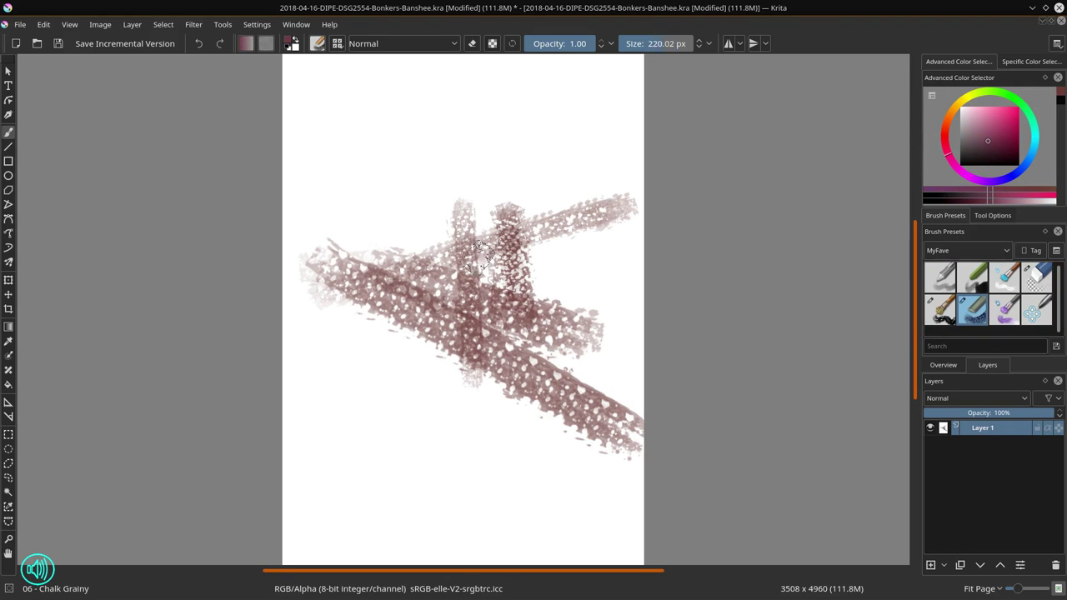
shift+drag(569, 298, 612, 299)
mouse_move(454, 270)
mouse_down()
mouse_move(562, 233)
mouse_move(560, 265)
mouse_move(550, 263)
mouse_move(558, 330)
mouse_up()
click(982, 131)
mouse_move(381, 167)
mouse_down()
mouse_move(473, 170)
mouse_move(487, 158)
mouse_move(421, 217)
mouse_up()
ctrl+click(433, 229)
shift+drag(485, 273, 468, 273)
mouse_move(400, 271)
mouse_down()
mouse_move(437, 254)
mouse_move(456, 272)
mouse_up()
drag(514, 228, 473, 265)
Step: Paint dark plum strokes around the pink area and below it with the Chalk Grainy brush at about 573 px
drag(992, 154, 978, 151)
shift+drag(520, 220, 532, 220)
mouse_move(525, 200)
mouse_down()
mouse_move(564, 138)
mouse_move(586, 154)
mouse_up()
drag(434, 135, 385, 177)
drag(309, 171, 350, 152)
drag(321, 213, 363, 250)
drag(350, 338, 321, 379)
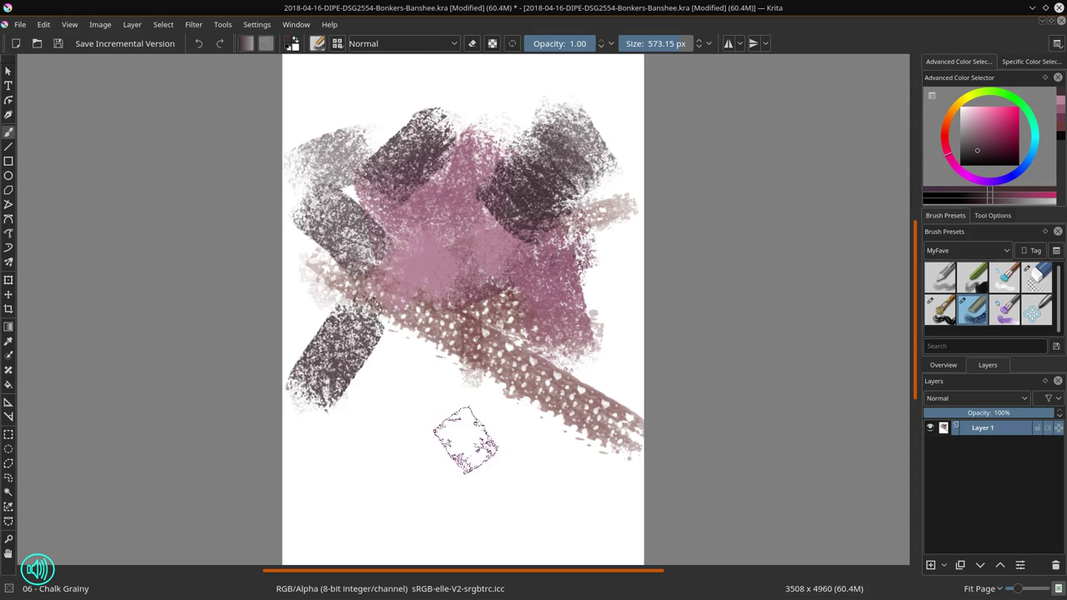
drag(466, 440, 568, 447)
Step: Paint light lilac strokes across the middle of the canvas with a slightly smaller Chalk Grainy brush
click(975, 178)
click(980, 111)
drag(442, 309, 449, 315)
shift+drag(512, 300, 505, 300)
drag(458, 270, 493, 305)
drag(546, 241, 511, 305)
mouse_move(412, 288)
mouse_down()
mouse_move(331, 296)
mouse_move(368, 254)
mouse_move(573, 220)
mouse_move(505, 342)
mouse_move(439, 342)
mouse_move(389, 325)
mouse_move(581, 359)
mouse_move(382, 367)
mouse_up()
Step: Paint dark brown strokes over the centre, right side and lower part of the artwork with the Dry Bristles Eroded brush
click(939, 309)
click(948, 115)
click(985, 148)
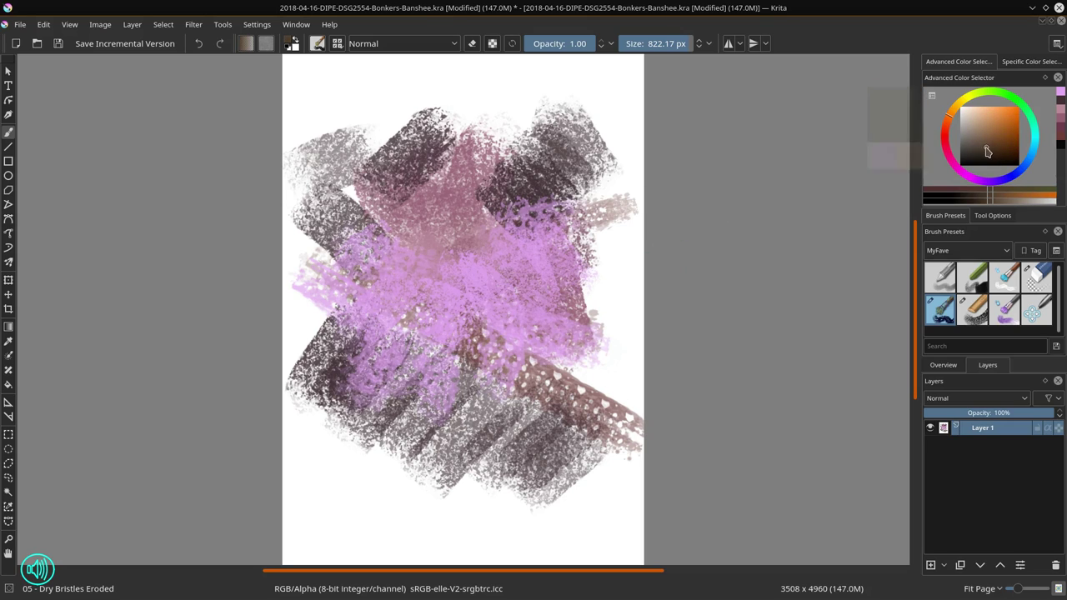
drag(390, 313, 417, 342)
click(978, 151)
mouse_move(516, 333)
mouse_down()
mouse_move(583, 340)
mouse_move(533, 338)
mouse_up()
drag(559, 227, 548, 289)
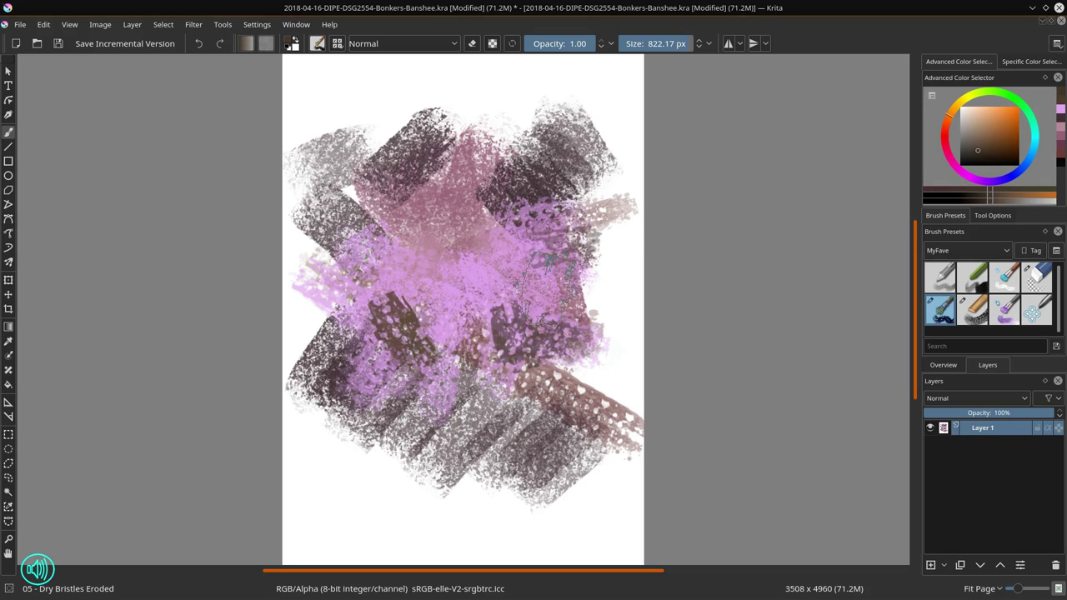
drag(437, 218, 458, 215)
mouse_move(585, 251)
mouse_down()
mouse_move(554, 265)
mouse_move(405, 500)
mouse_move(354, 523)
mouse_up()
Step: Add light peach strokes over the left side, lower centre and right edge of the artwork with the same brush
click(977, 111)
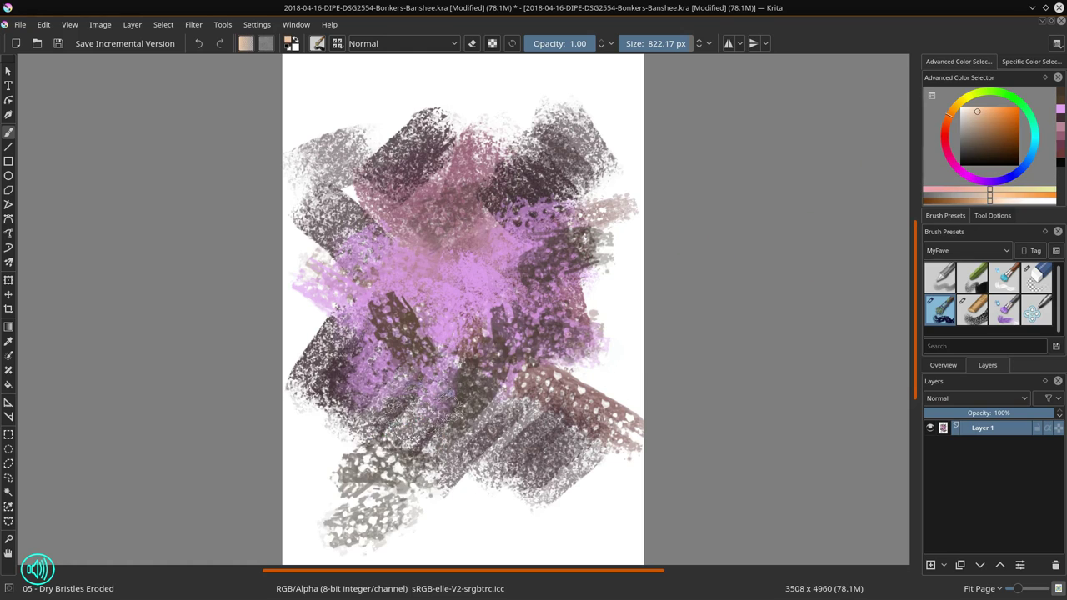
mouse_move(417, 425)
mouse_down()
mouse_move(393, 404)
mouse_move(401, 308)
mouse_move(339, 275)
mouse_move(485, 404)
mouse_move(479, 355)
mouse_up()
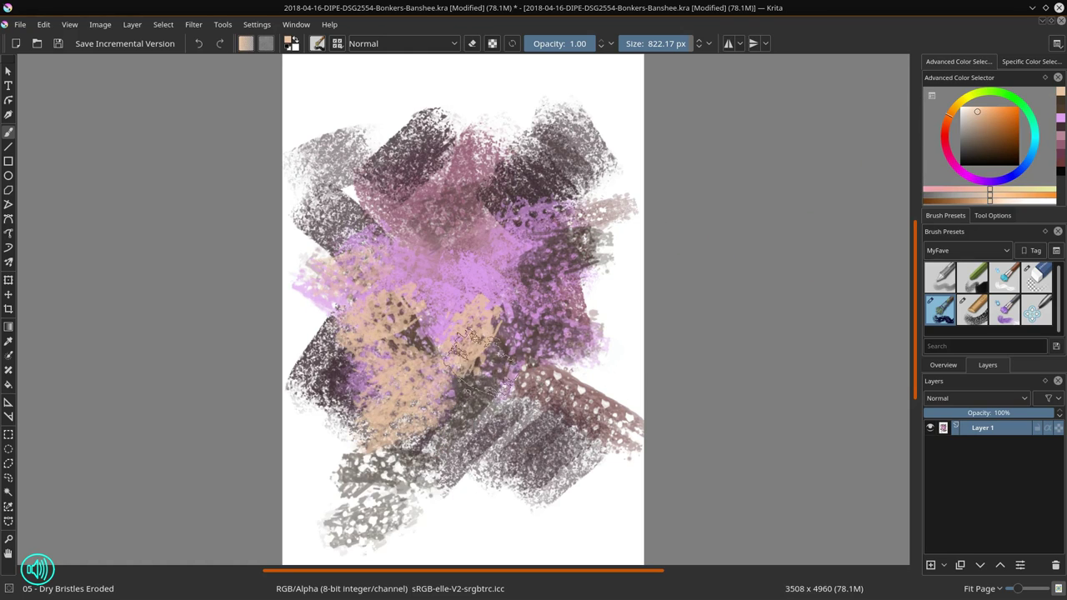
drag(563, 366, 592, 367)
mouse_move(318, 357)
mouse_down()
mouse_move(346, 357)
mouse_move(341, 317)
mouse_up()
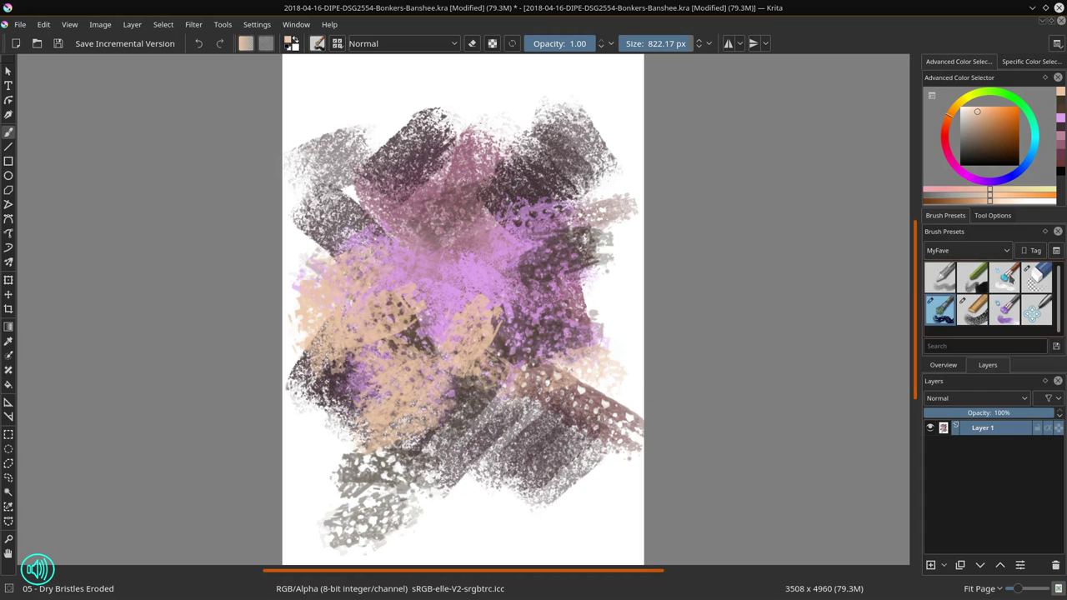
Step: Smudge the colour strokes together across the middle and upper right of the artwork with the Blender Textured brush
click(1009, 278)
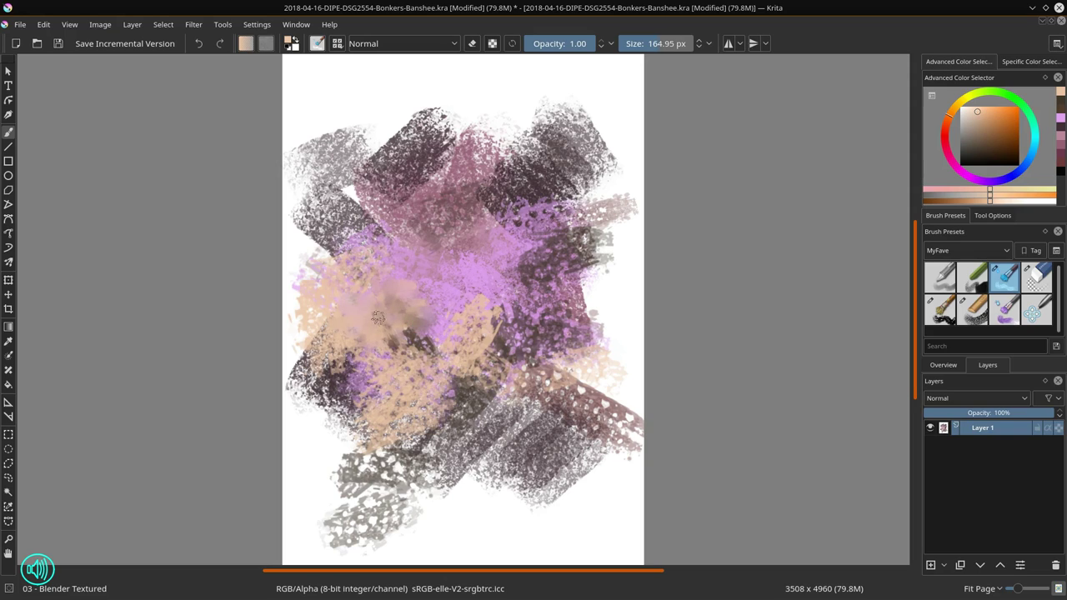
mouse_move(381, 347)
mouse_down()
mouse_move(401, 367)
mouse_move(375, 347)
mouse_move(350, 374)
mouse_move(302, 367)
mouse_up()
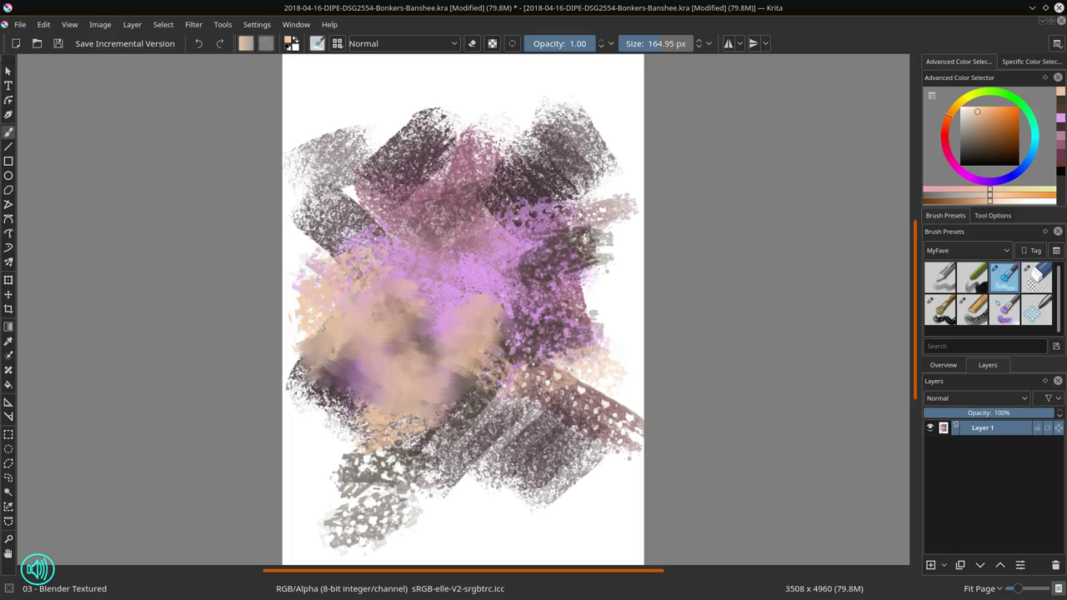
mouse_move(388, 417)
mouse_down()
mouse_move(411, 433)
mouse_move(473, 358)
mouse_move(521, 381)
mouse_move(465, 404)
mouse_move(527, 391)
mouse_move(521, 401)
mouse_move(540, 385)
mouse_move(596, 407)
mouse_move(545, 395)
mouse_move(614, 430)
mouse_move(575, 350)
mouse_move(593, 372)
mouse_move(525, 390)
mouse_move(547, 324)
mouse_move(534, 297)
mouse_up()
drag(553, 365, 589, 352)
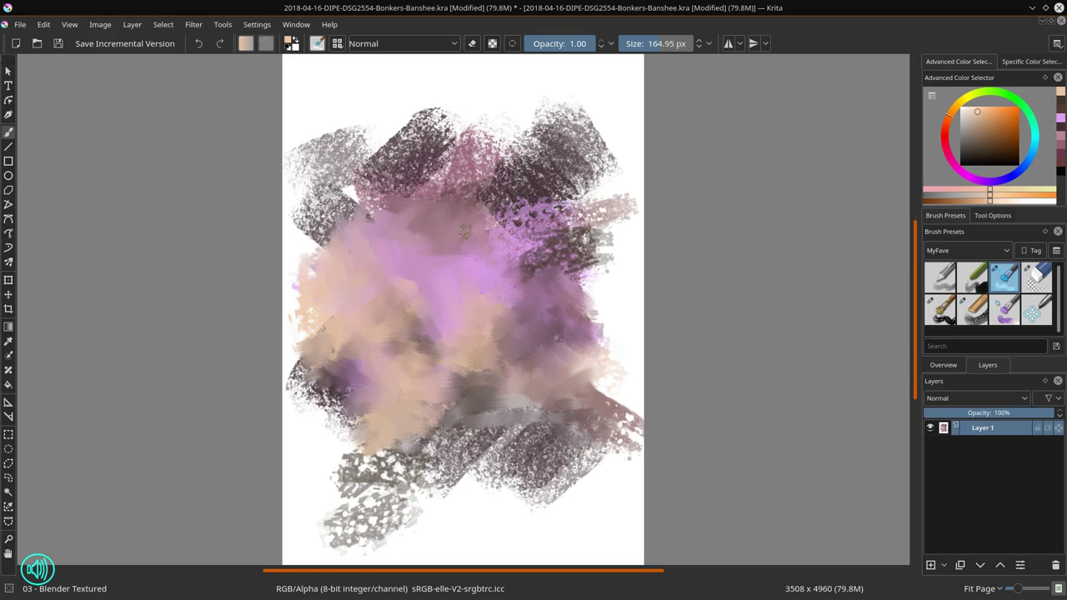
drag(492, 227, 595, 259)
drag(534, 214, 559, 179)
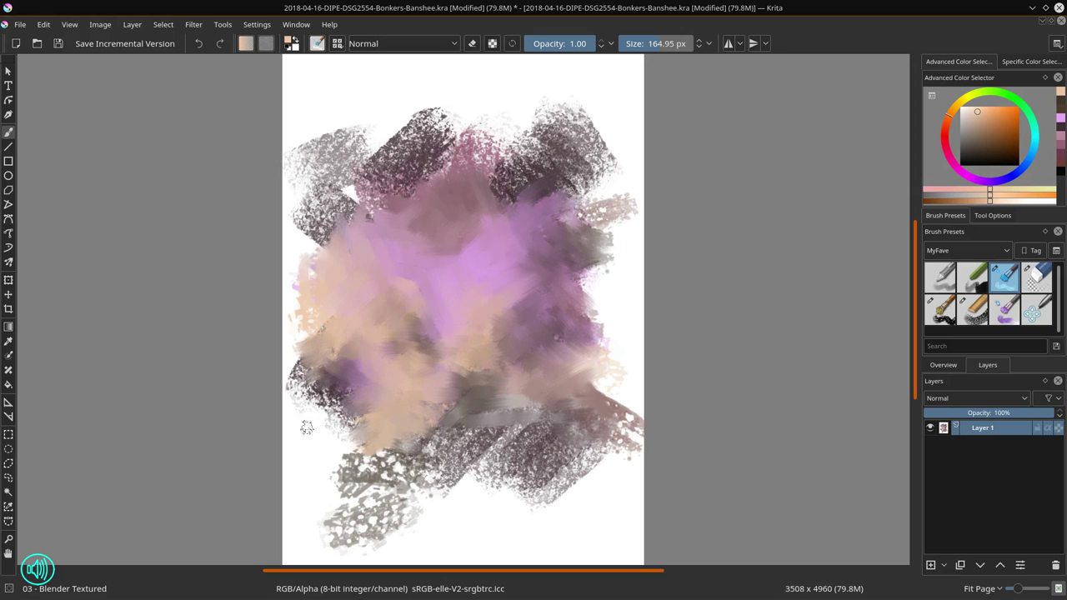
Step: Try to lock Layer 1 and add a new layer above it
scroll(501, 372, up, 4)
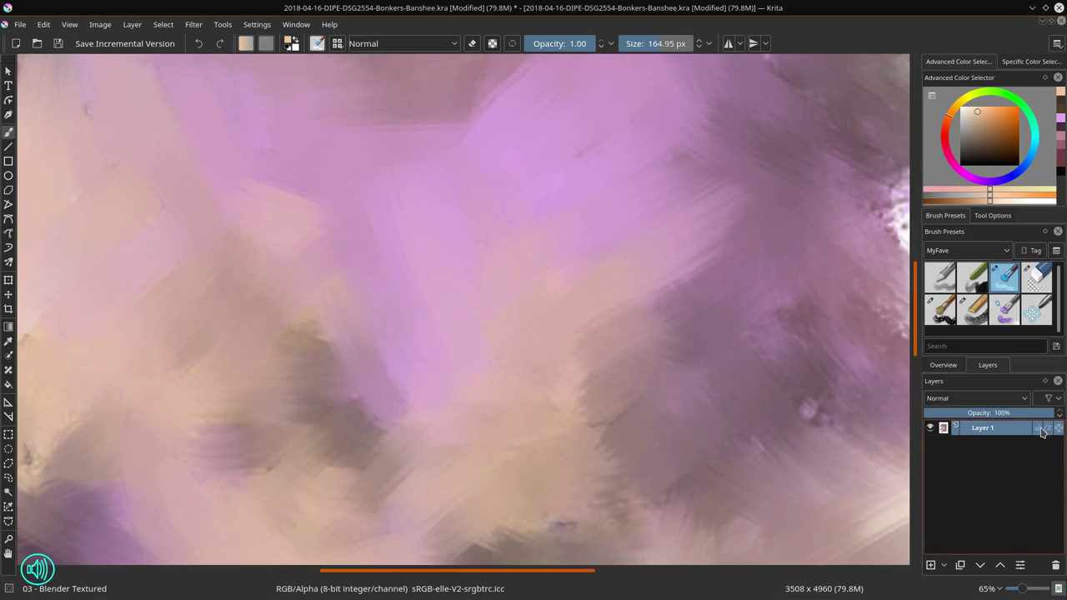
click(931, 566)
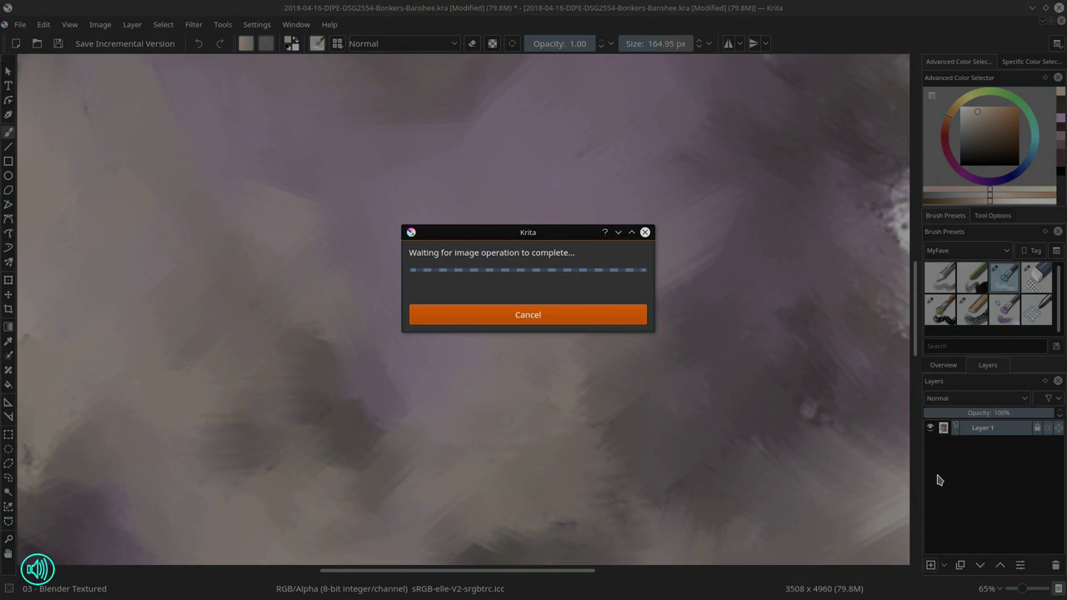
click(574, 319)
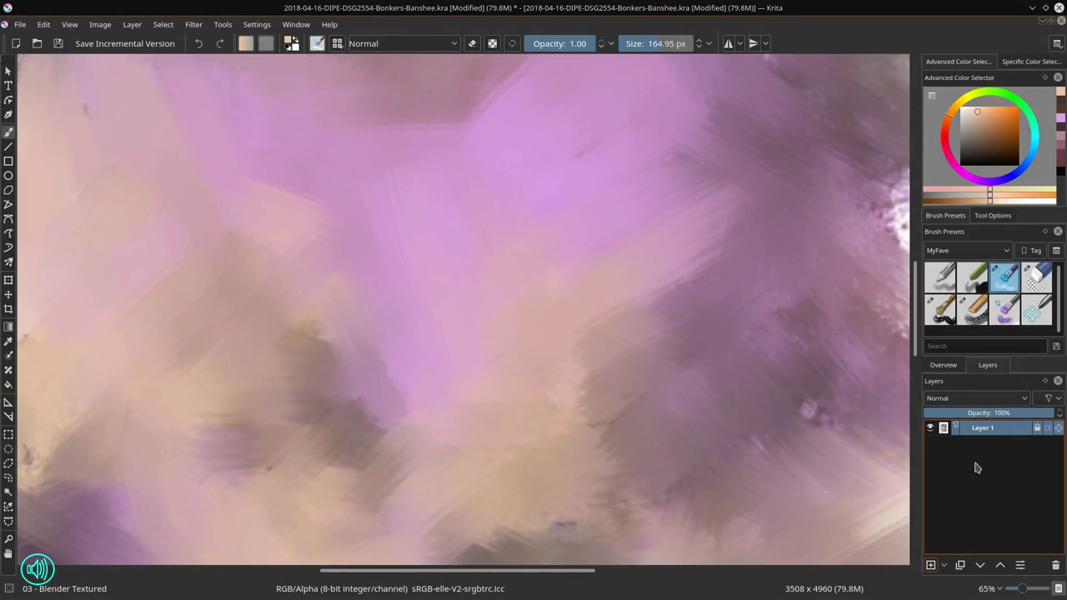
Step: Save the document, cancelling the pending image operation
click(20, 24)
click(29, 86)
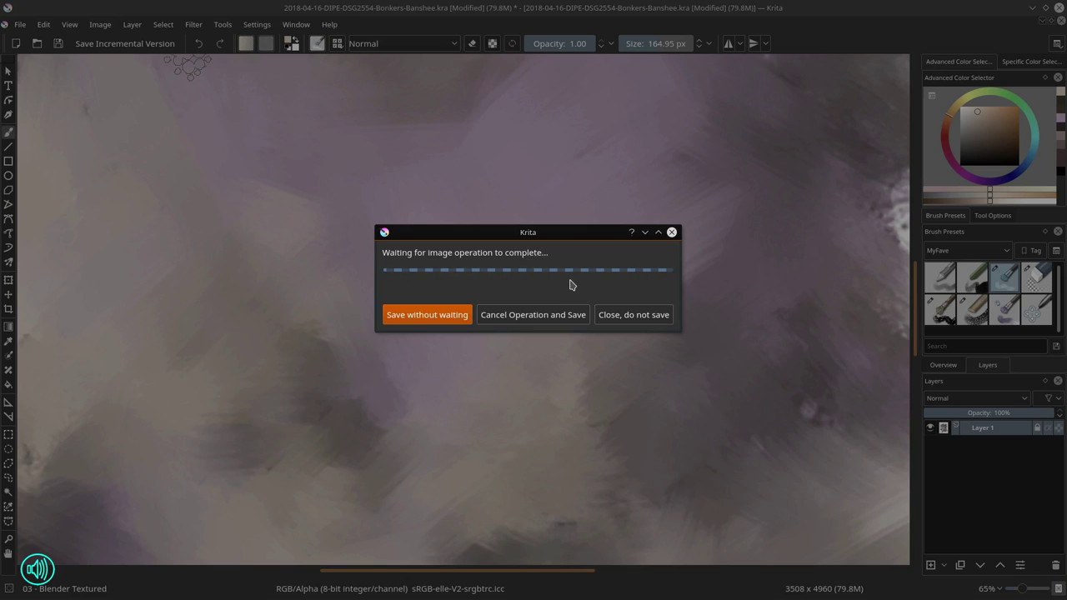
click(543, 314)
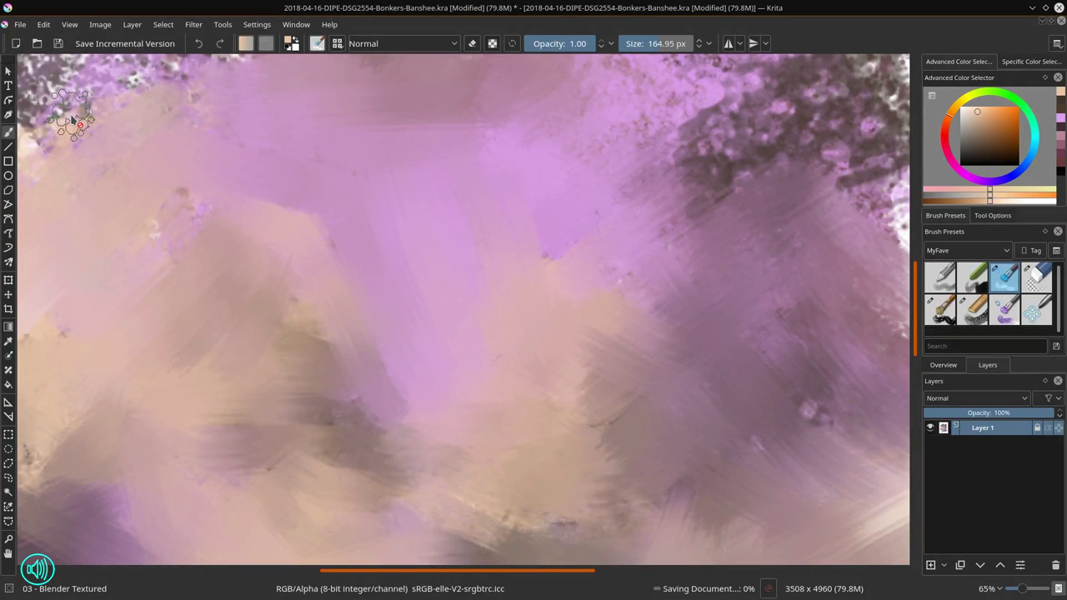
Step: Blend the rough strokes again along the upper left and upper right of the smudged area with the Blender Textured brush
scroll(571, 309, down, 6)
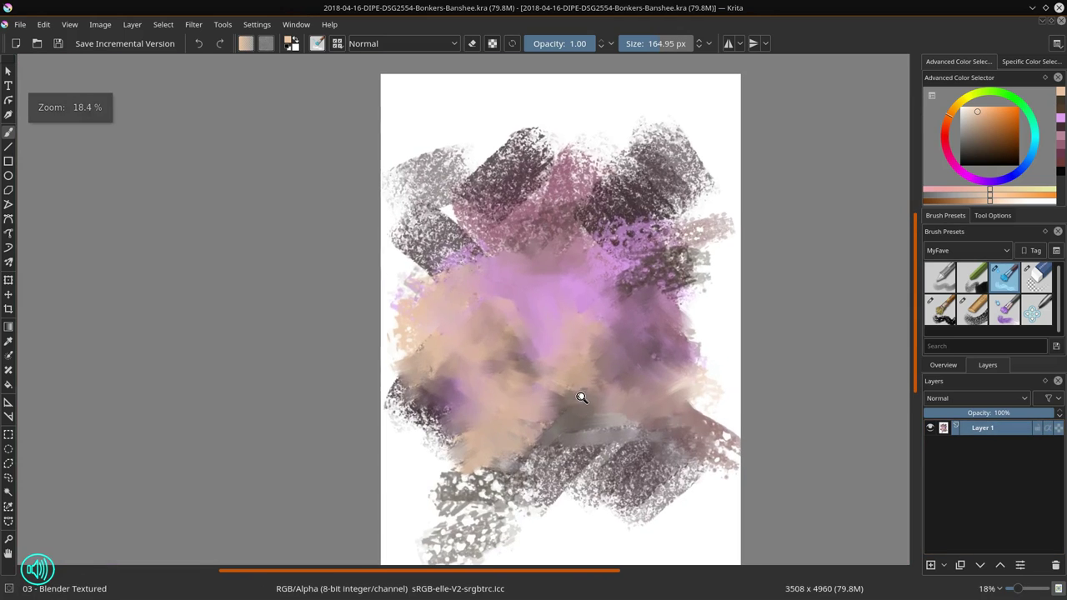
drag(447, 276, 436, 265)
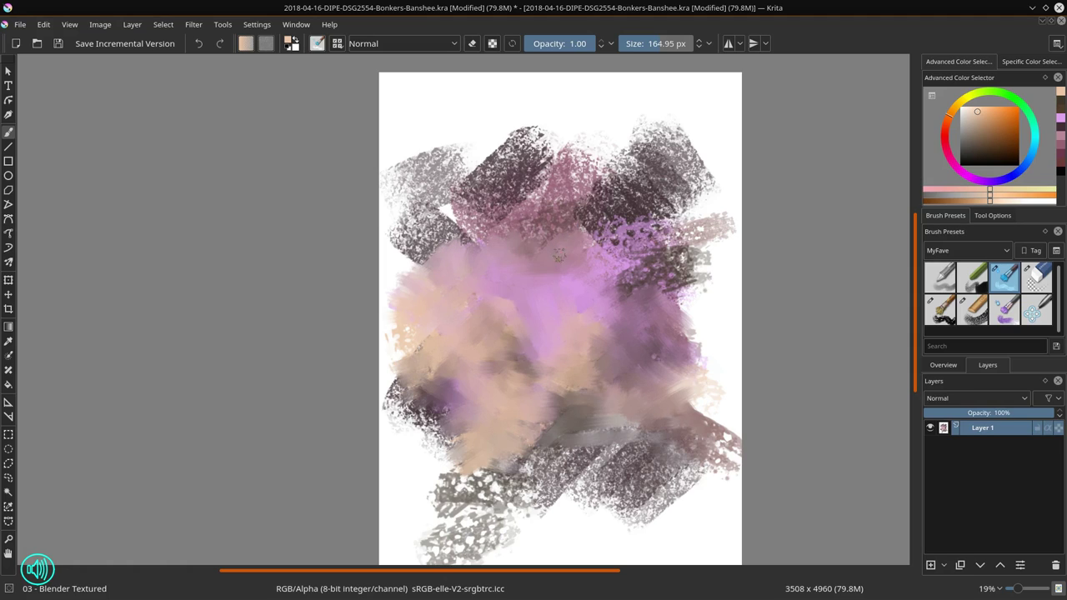
drag(595, 261, 649, 275)
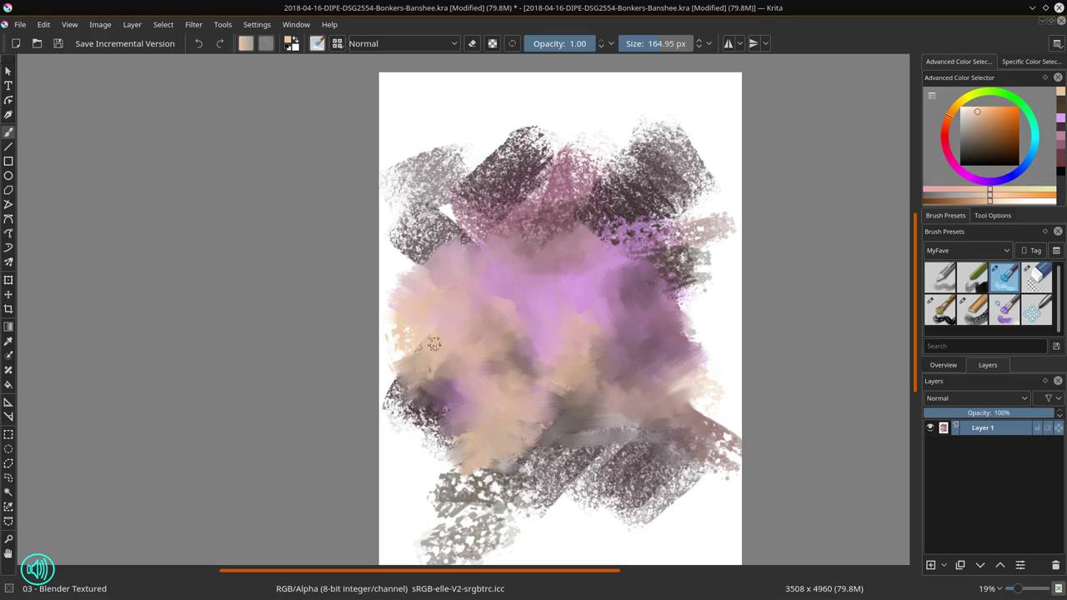
Step: Save the document without waiting for the pending image operation
click(56, 48)
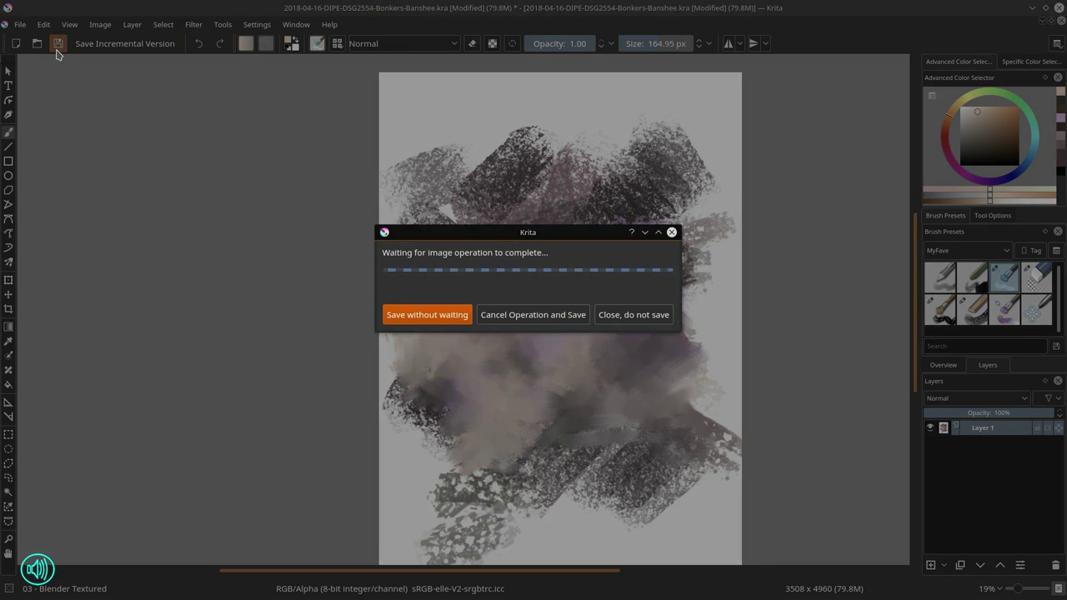
click(451, 322)
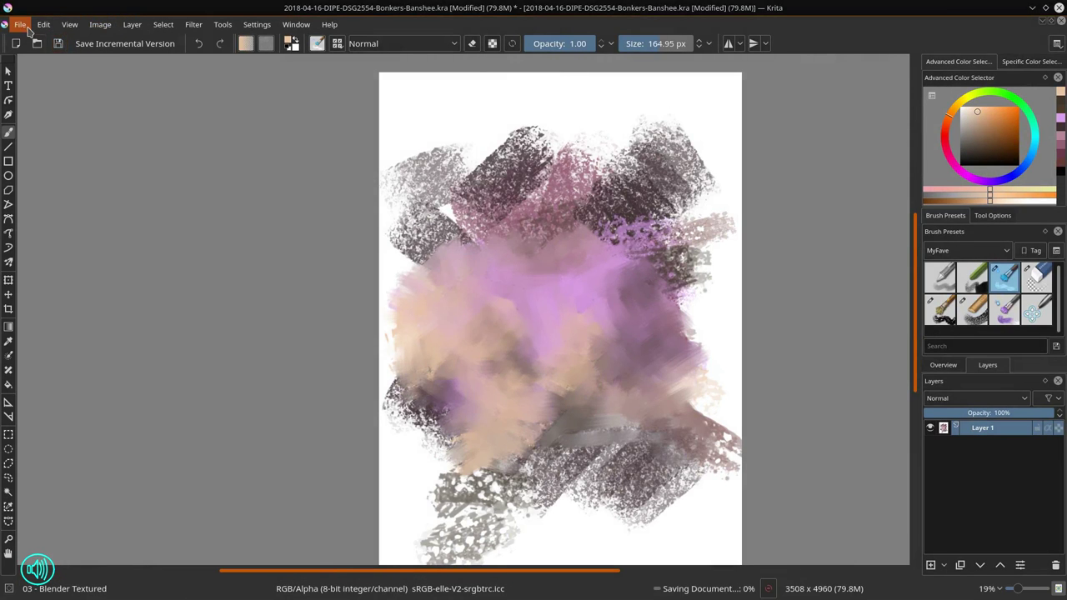
click(28, 30)
click(27, 29)
Step: Lock Layer 1 and add a new paint layer above it
click(1038, 428)
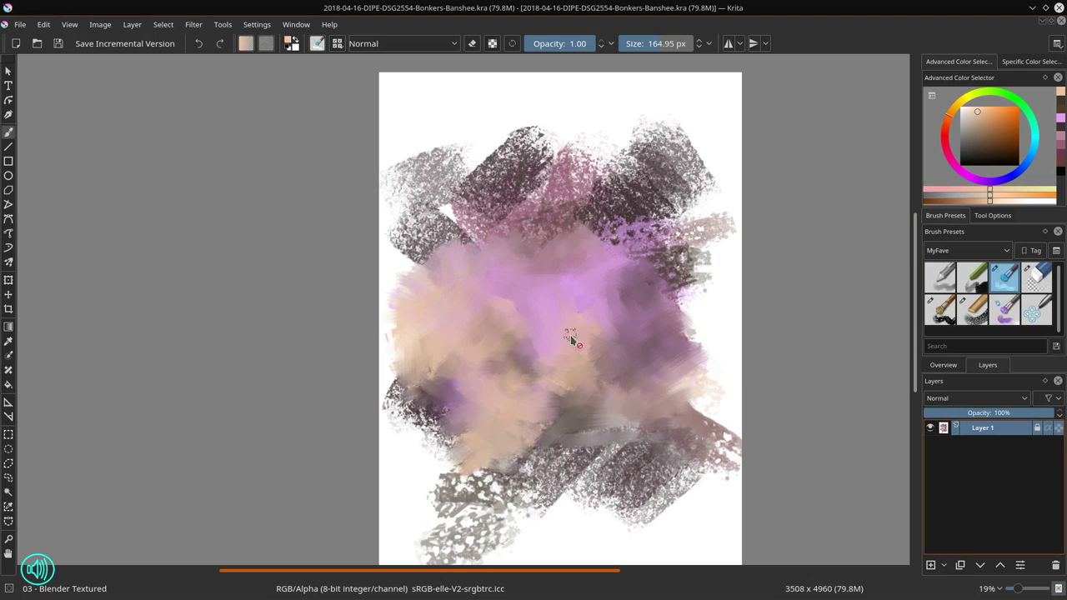
click(931, 565)
Step: Choose a very dark brown colour and switch to the Chalk Details brush for painting on Layer 2
scroll(600, 348, up, 8)
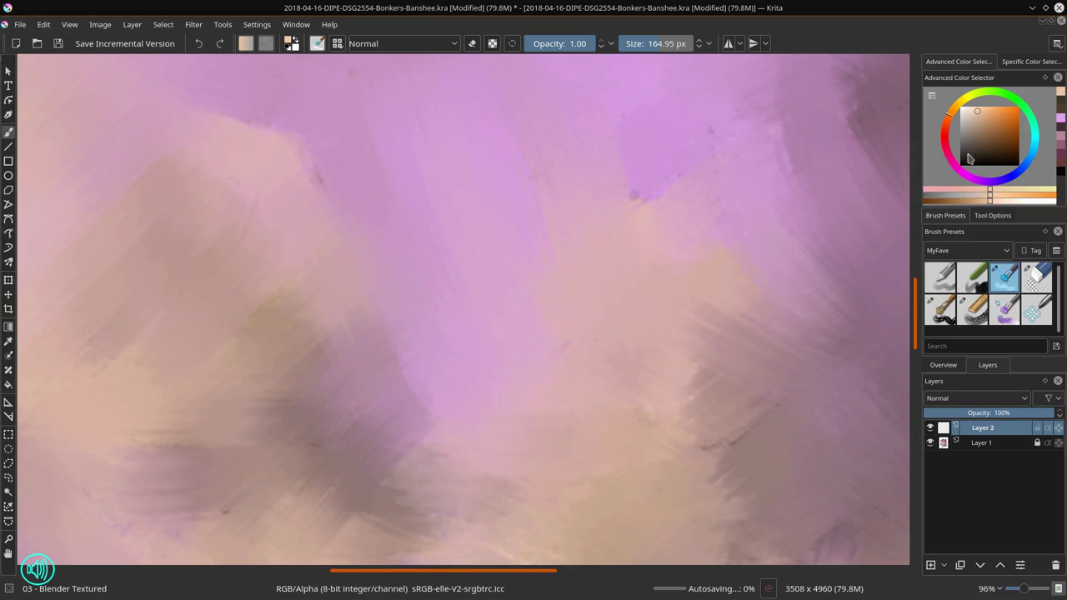
click(970, 158)
key(slash)
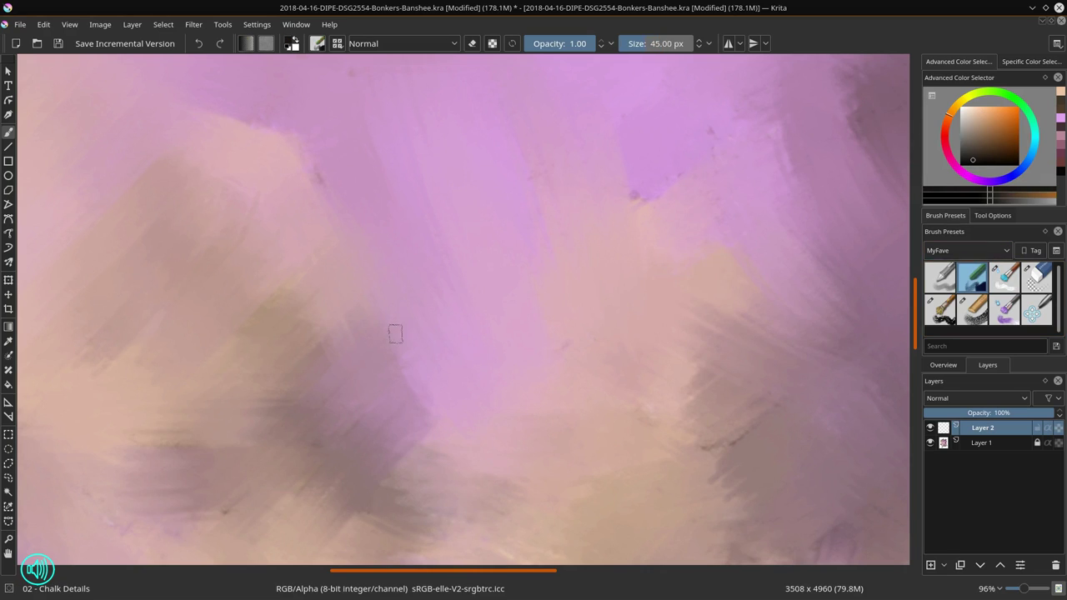
drag(212, 350, 381, 286)
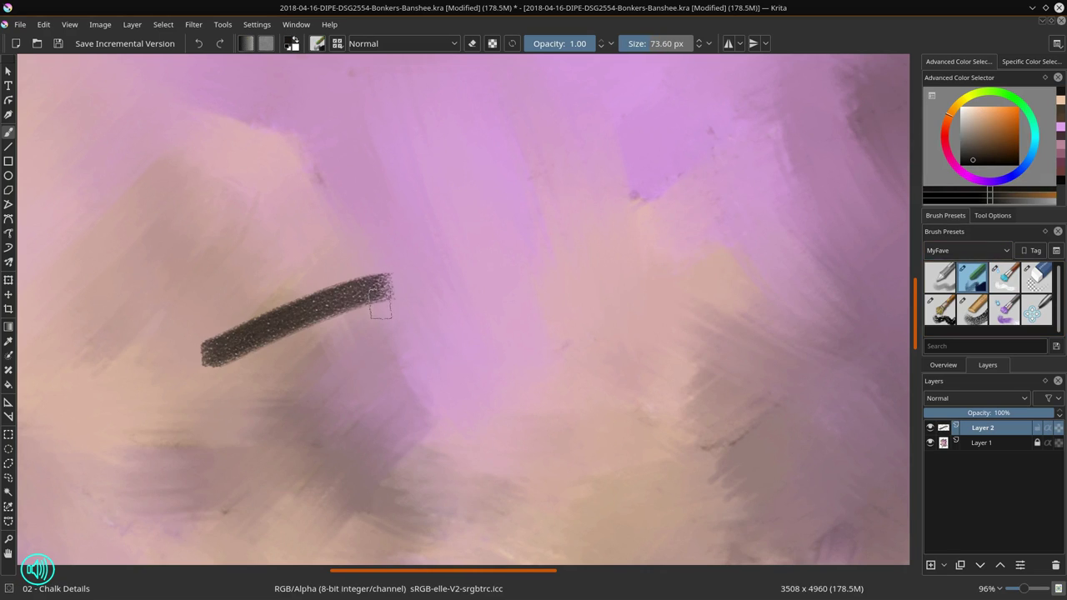
key(ctrl+z)
drag(161, 326, 209, 287)
key(ctrl+z)
key(ctrl+z)
Step: Paint a dark brown silhouette of a flying winged creature with a beaked head on Layer 2, using the Chalk Details brush at 73.60 px
click(973, 151)
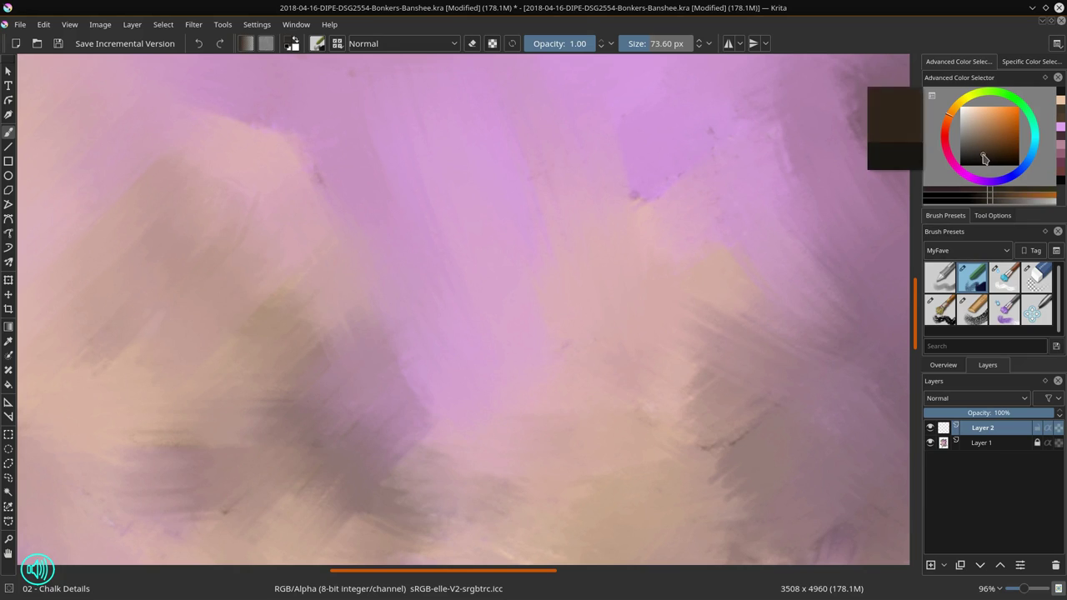
mouse_move(188, 324)
mouse_down()
mouse_move(283, 292)
mouse_move(346, 354)
mouse_move(439, 375)
mouse_move(416, 353)
mouse_move(542, 326)
mouse_move(638, 262)
mouse_move(552, 330)
mouse_move(400, 275)
mouse_move(392, 225)
mouse_move(425, 213)
mouse_move(397, 249)
mouse_move(434, 233)
mouse_move(405, 231)
mouse_move(379, 296)
mouse_move(521, 265)
mouse_move(750, 250)
mouse_move(583, 350)
mouse_move(483, 367)
mouse_move(626, 488)
mouse_up()
drag(627, 488, 411, 308)
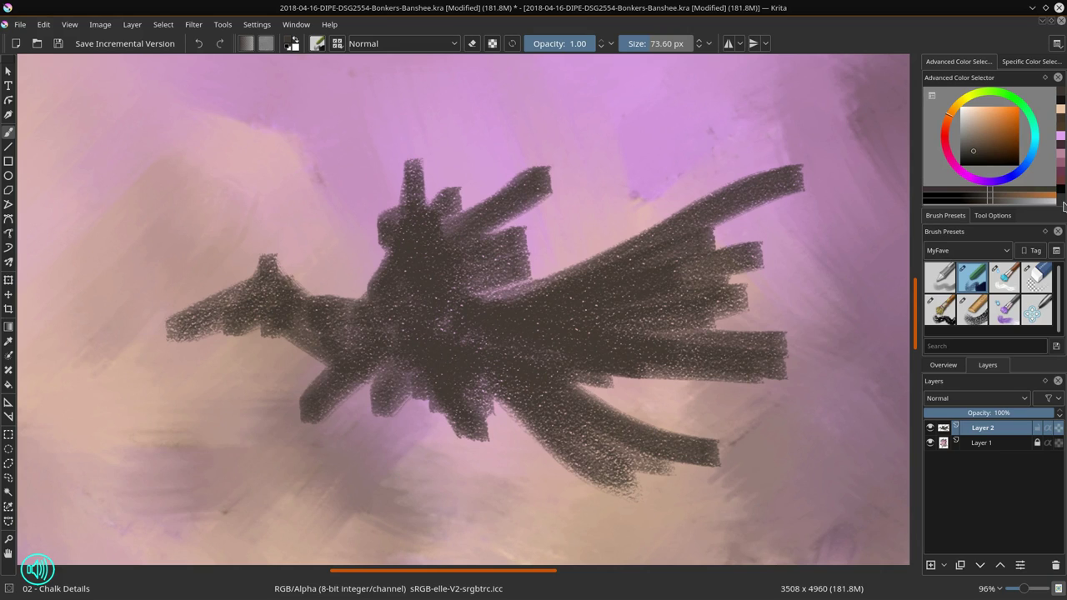
Step: Show the Speed Paint brush presets, select the Shapes Mecha brush and choose a mid brown colour
click(1007, 251)
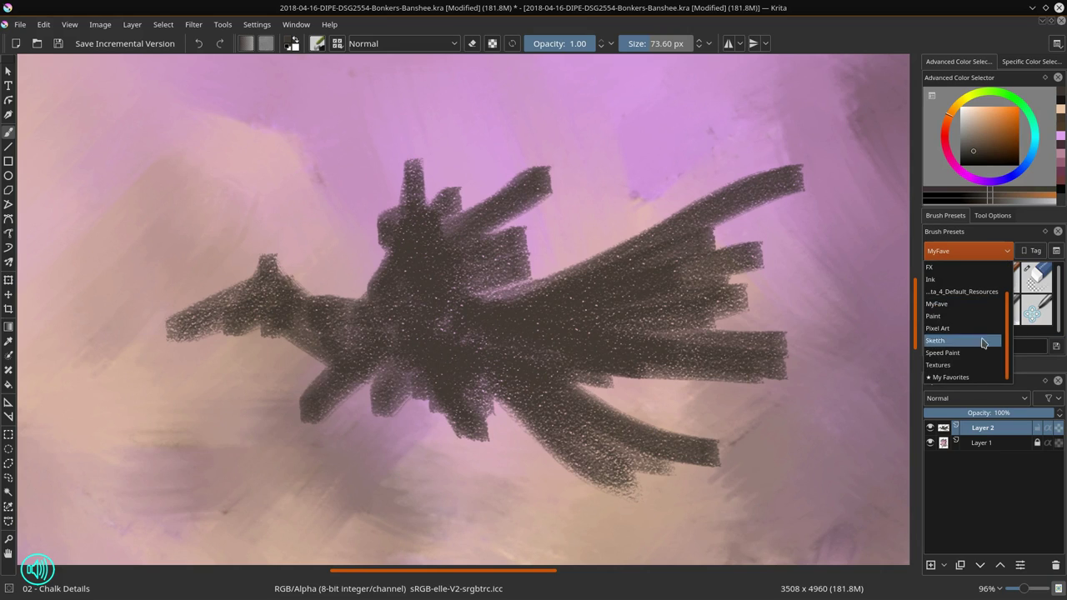
scroll(966, 321, down, 1)
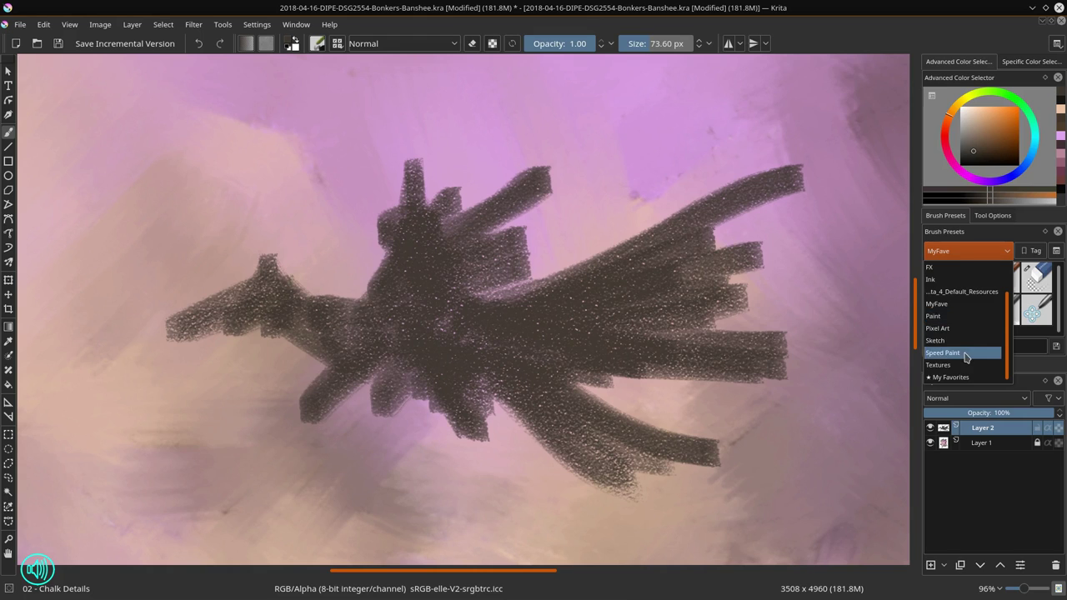
click(967, 354)
click(936, 275)
click(985, 142)
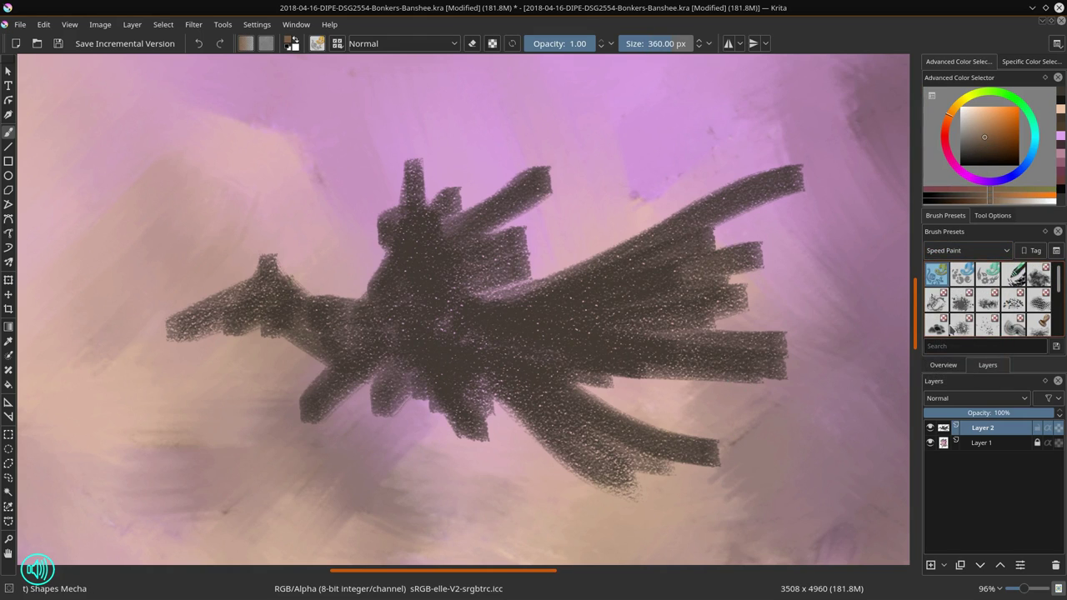
Step: Set the brush blending mode to Overlay, reduce the size to about 227.5 px and texture the creature's neck and head
click(454, 43)
click(417, 185)
shift+drag(572, 395, 476, 395)
drag(379, 307, 258, 307)
Step: Lighten the brown and paint orange-brown mecha shapes over the creature's body and wings, sampling a colour from the silhouette
key(l)
key(l)
mouse_move(325, 332)
mouse_down()
mouse_move(374, 350)
mouse_move(416, 273)
mouse_move(408, 232)
mouse_up()
drag(467, 327, 588, 359)
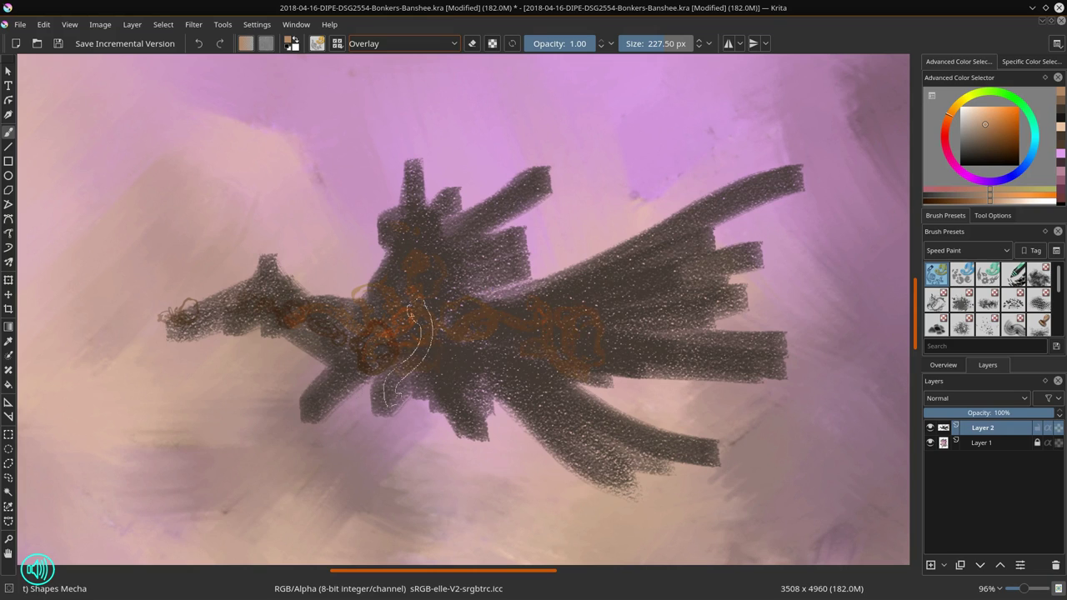
ctrl+click(455, 343)
mouse_move(456, 342)
mouse_down()
mouse_move(633, 350)
mouse_move(691, 233)
mouse_move(533, 375)
mouse_move(483, 350)
mouse_up()
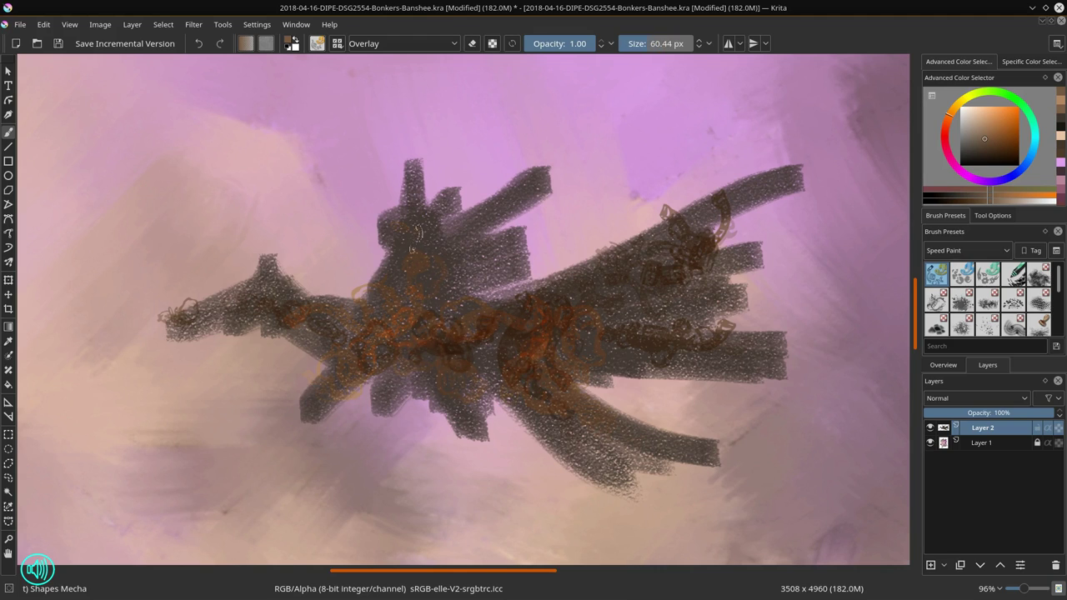
Step: Add brown mecha texture to the upright form above the creature's body and along the wing and belly edges
drag(415, 241, 437, 241)
drag(396, 221, 454, 238)
drag(412, 175, 429, 238)
mouse_move(414, 281)
mouse_down()
mouse_move(275, 304)
mouse_move(308, 342)
mouse_move(450, 416)
mouse_move(601, 371)
mouse_move(720, 385)
mouse_up()
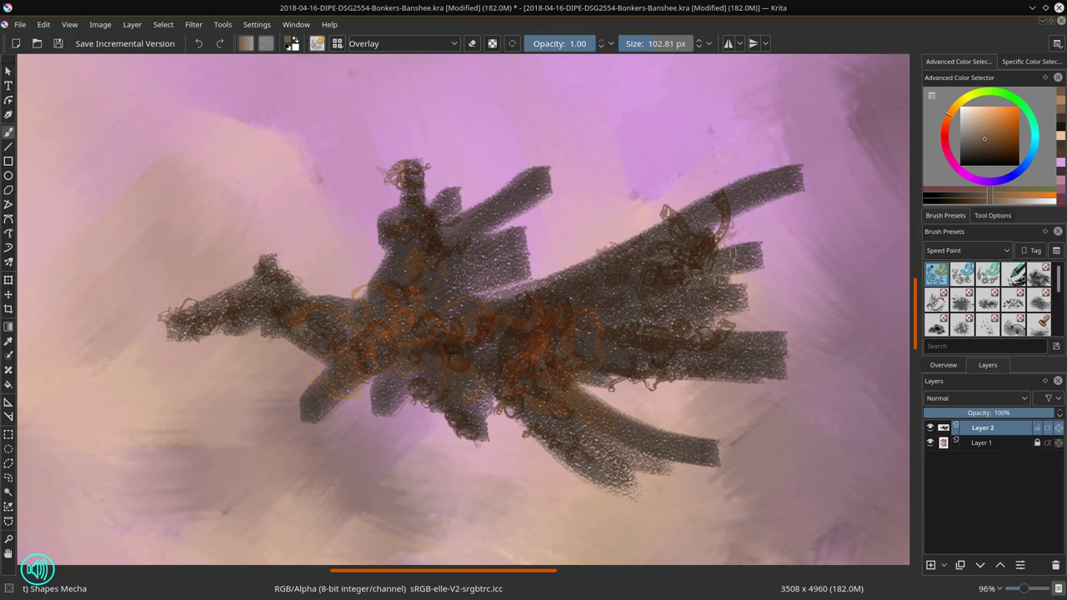
Step: Select the Shapes Rounded brush with a dark muted magenta and set its blending mode to Multiply
click(961, 273)
click(950, 163)
click(490, 350)
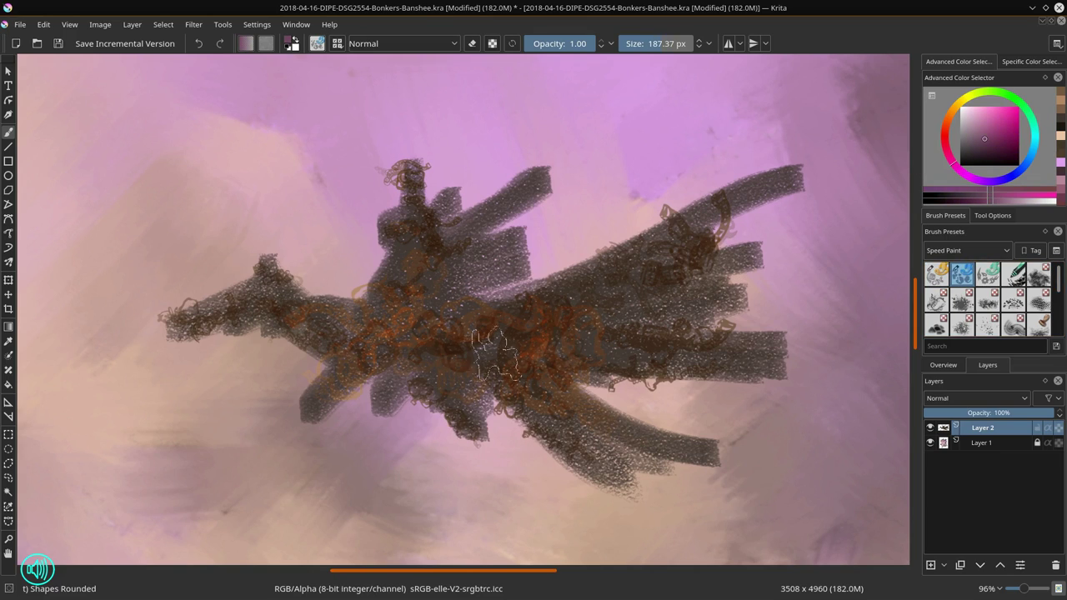
key(ctrl+z)
click(403, 43)
click(366, 185)
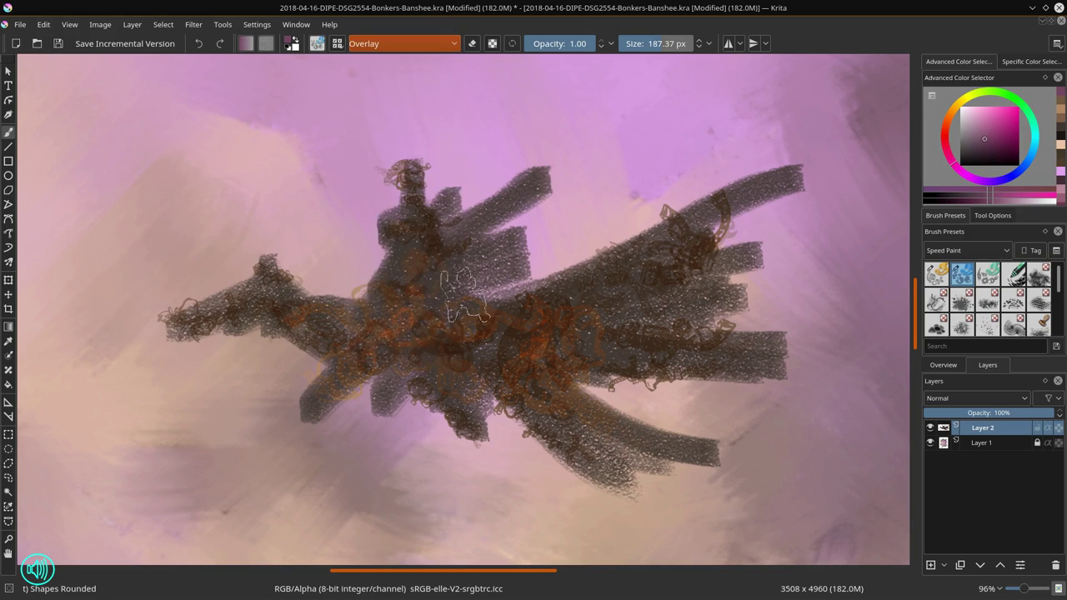
click(402, 43)
click(367, 154)
Step: Lighten the magenta and paint rounded Multiply shapes over the creature's body, wings and neck at 187.37 px
mouse_move(458, 371)
mouse_down()
mouse_move(500, 346)
mouse_move(590, 331)
mouse_up()
click(985, 127)
key(ctrl+z)
drag(658, 315, 671, 337)
drag(721, 358, 752, 368)
drag(695, 242, 607, 296)
drag(504, 338, 429, 362)
drag(612, 284, 654, 250)
mouse_move(681, 208)
mouse_down()
mouse_move(347, 333)
mouse_move(250, 304)
mouse_move(354, 379)
mouse_move(441, 346)
mouse_up()
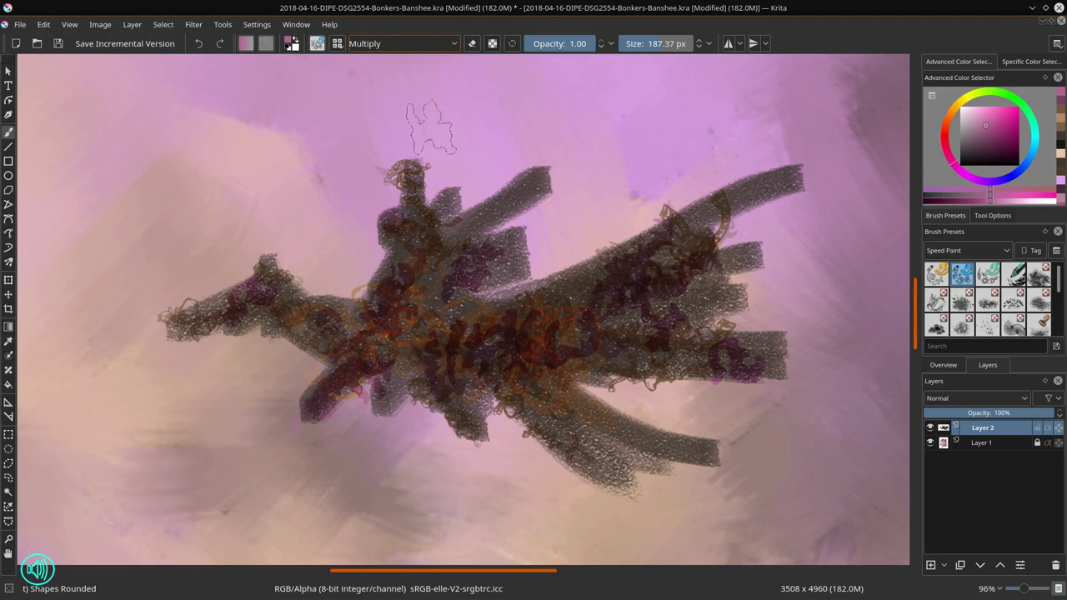
Step: Set the brush blending mode to Overlay and paint rounded magenta accents on the creature's head, upright form and wings
click(400, 44)
click(369, 169)
mouse_move(404, 221)
mouse_down()
mouse_move(391, 283)
mouse_move(170, 328)
mouse_move(557, 294)
mouse_move(437, 369)
mouse_move(682, 242)
mouse_up()
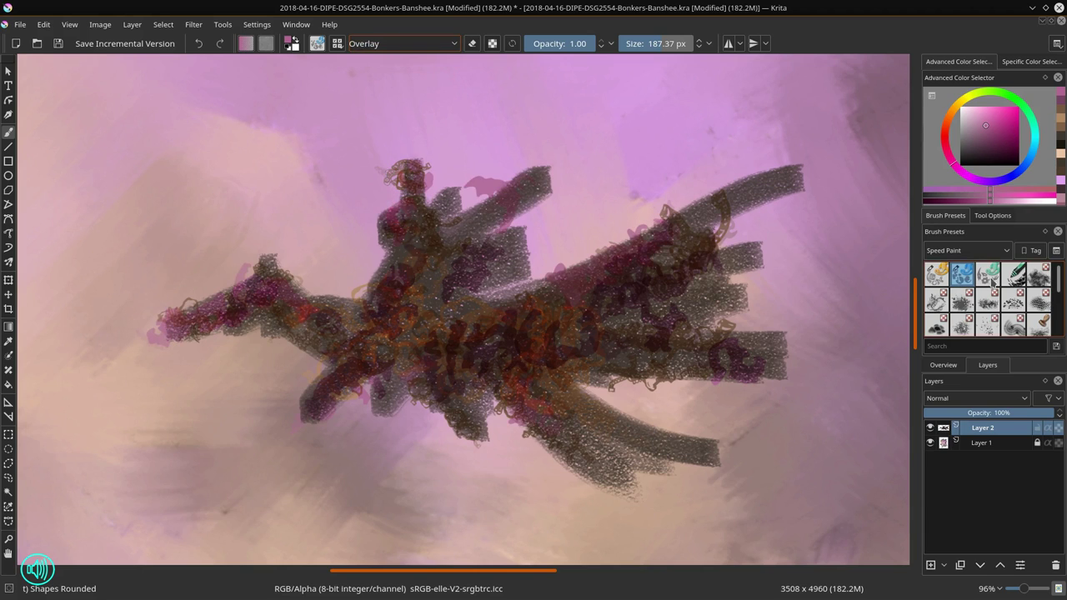
Step: Select the Shapes Square brush and set its blending mode to Overlay
click(1013, 275)
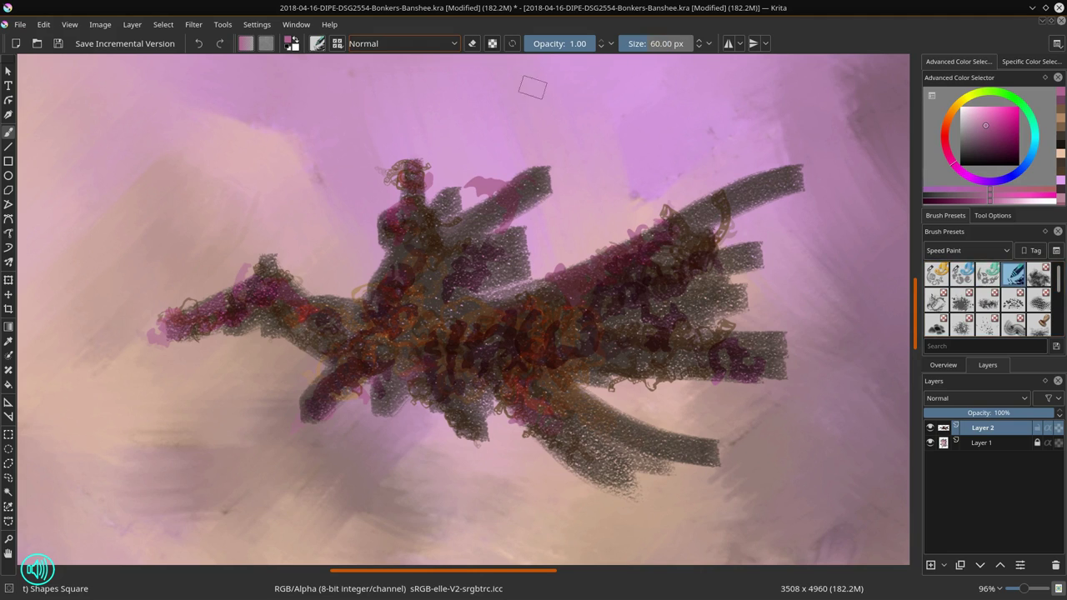
click(446, 44)
click(391, 156)
click(416, 44)
click(388, 186)
Step: Paint magenta square shapes over the creature's body, wings, head and upright form with the brush at 56 px
drag(518, 321, 566, 321)
drag(450, 342, 575, 254)
drag(613, 349, 597, 349)
drag(705, 260, 778, 267)
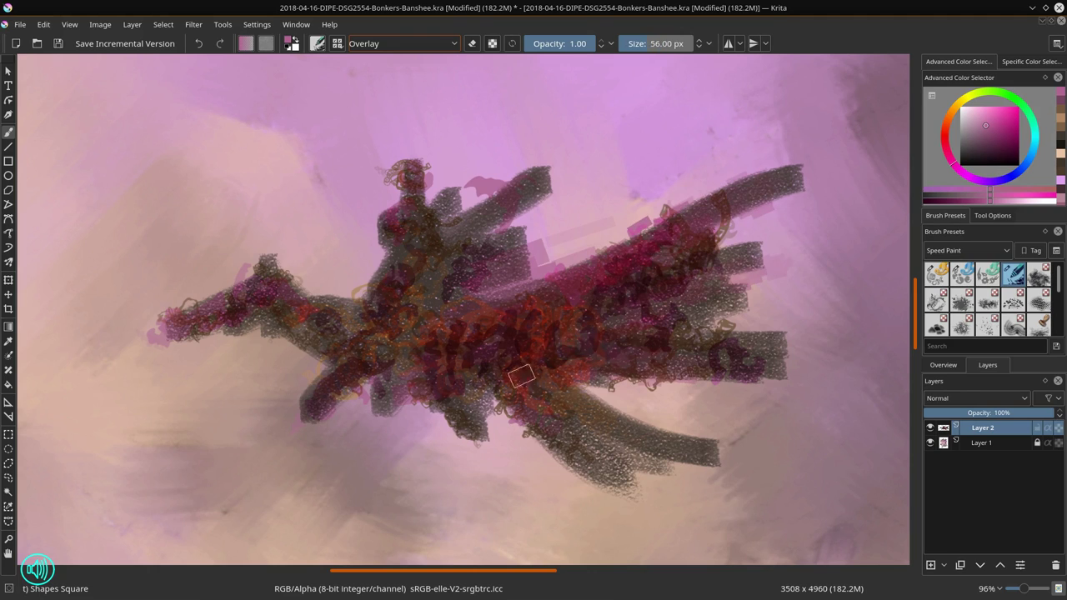
drag(521, 374, 604, 401)
mouse_move(309, 290)
mouse_down()
mouse_move(265, 340)
mouse_move(160, 335)
mouse_up()
drag(362, 205, 382, 240)
drag(427, 158, 420, 266)
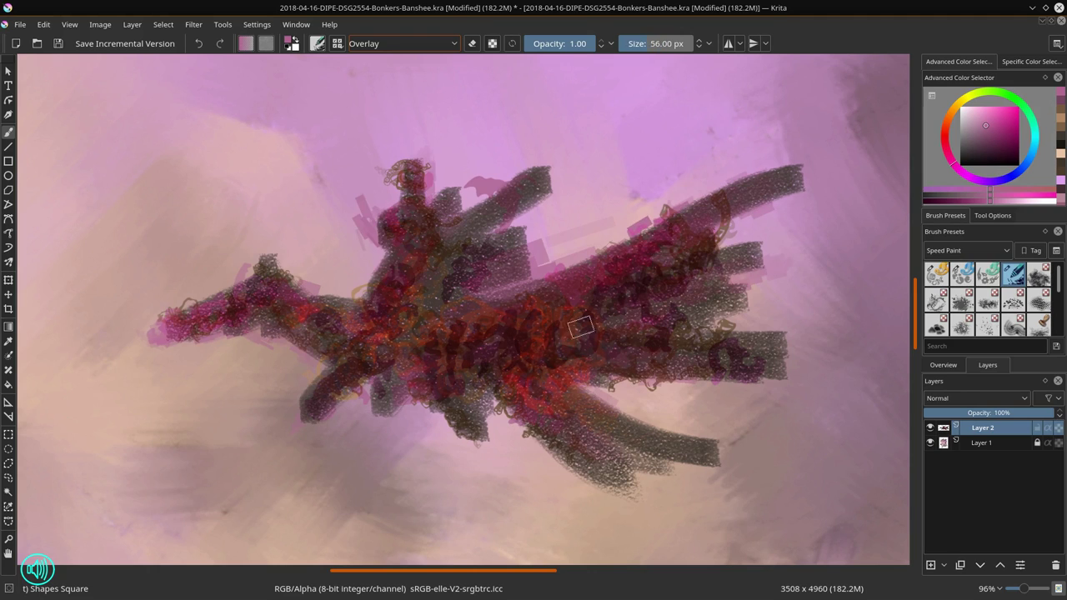
Step: Set the brush blending mode to Multiply and darken the creature's body and wing base with dark magenta squares at 143.50 px
click(454, 45)
click(393, 155)
mouse_move(516, 342)
mouse_down()
mouse_move(650, 325)
mouse_move(558, 398)
mouse_move(440, 303)
mouse_move(367, 478)
mouse_move(633, 283)
mouse_up()
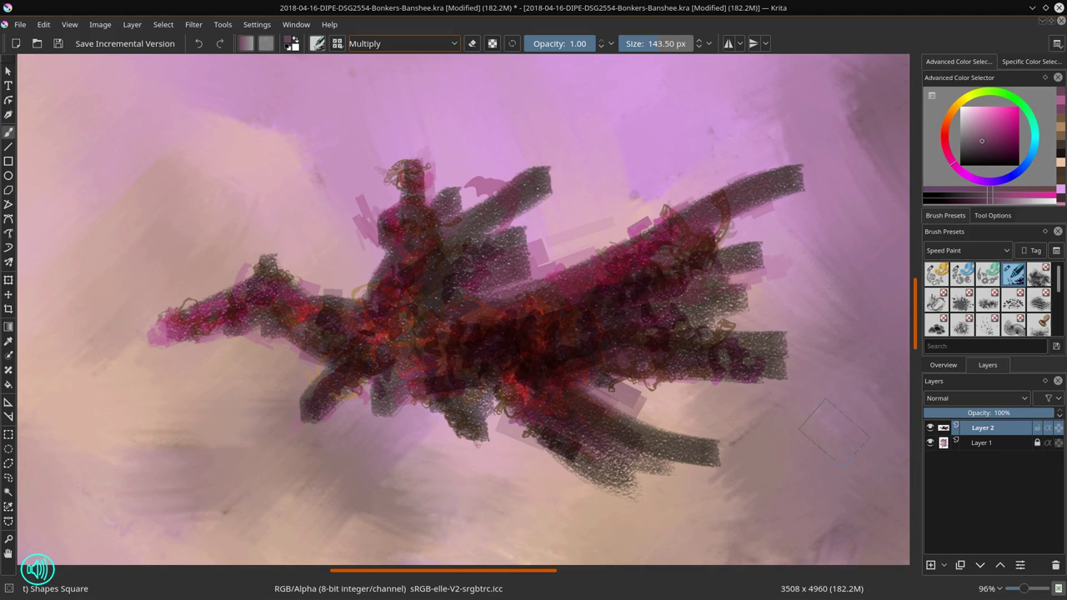
Step: Add a new paint layer above the creature and set the brush blending mode to Normal
click(930, 565)
click(456, 43)
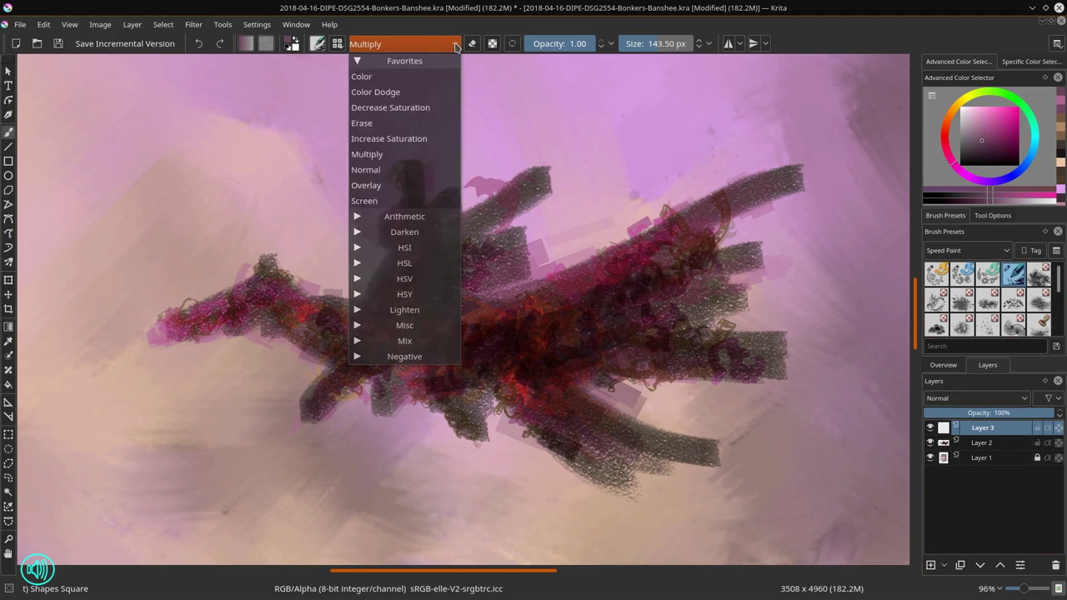
click(367, 169)
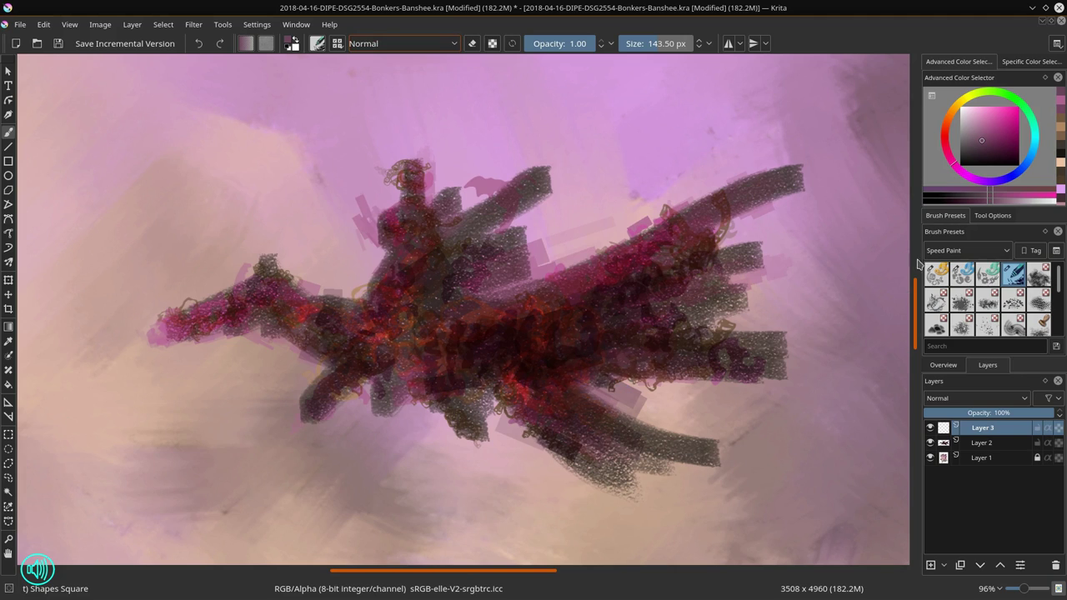
Step: Show the MyFave brush presets and choose a muted blue colour
click(1005, 250)
click(946, 305)
drag(986, 143, 977, 135)
click(1010, 176)
Step: Set Layer 3's blending mode to Multiply and select the 01 - Basic Flow & Opacity brush
click(452, 45)
click(452, 43)
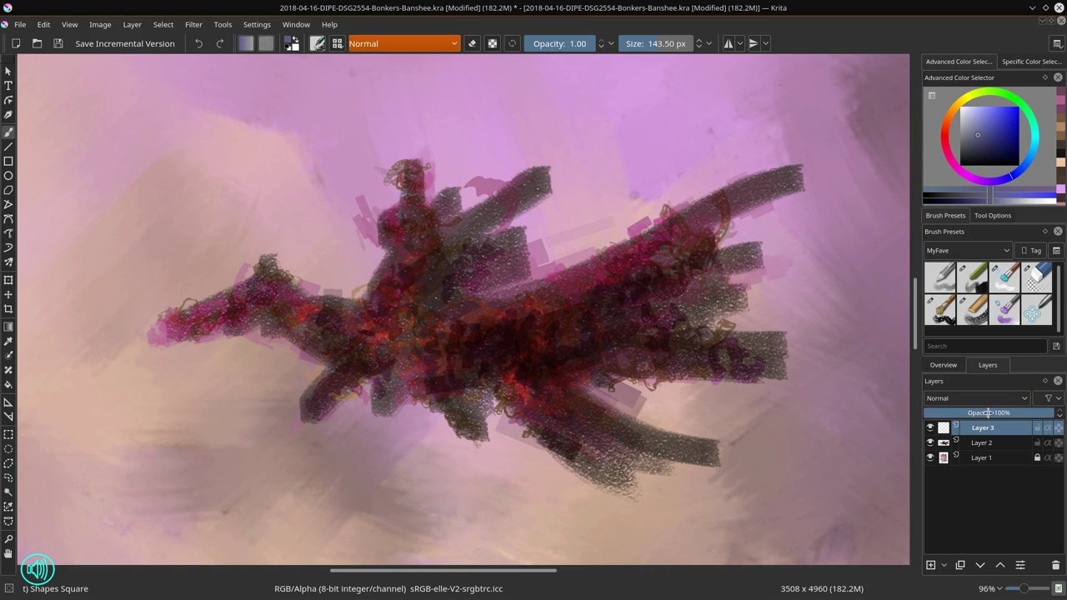
click(975, 397)
click(950, 197)
key(bracketleft)
key(bracketleft)
key(bracketleft)
click(939, 283)
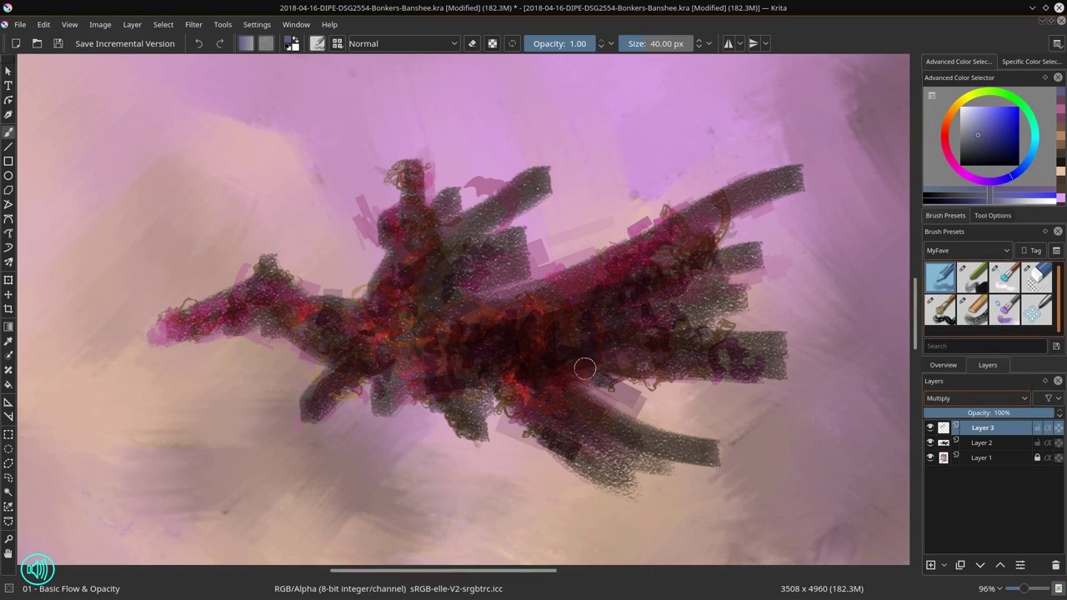
Step: Paint soft blue shadows on Layer 3 over the creature's wings, lower body and neck
mouse_move(593, 333)
mouse_down()
mouse_move(639, 355)
mouse_move(670, 286)
mouse_up()
drag(632, 316, 613, 315)
mouse_move(737, 360)
mouse_down()
mouse_move(598, 359)
mouse_move(605, 392)
mouse_up()
drag(575, 400, 629, 431)
drag(471, 395, 444, 388)
drag(343, 324, 308, 324)
drag(333, 321, 367, 344)
mouse_move(429, 292)
mouse_down()
mouse_move(511, 242)
mouse_move(481, 283)
mouse_move(521, 265)
mouse_up()
key(bracketleft)
key(bracketleft)
Step: Add another paint layer, set its blending mode to Color Dodge and choose a mid orange-brown
click(931, 565)
click(960, 398)
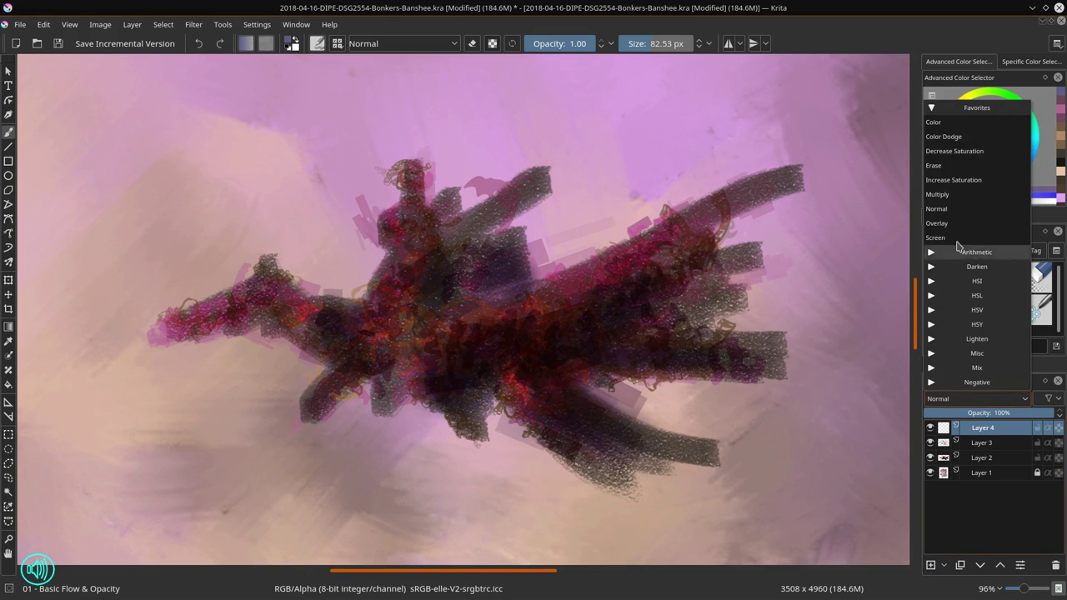
click(954, 138)
click(950, 113)
click(988, 135)
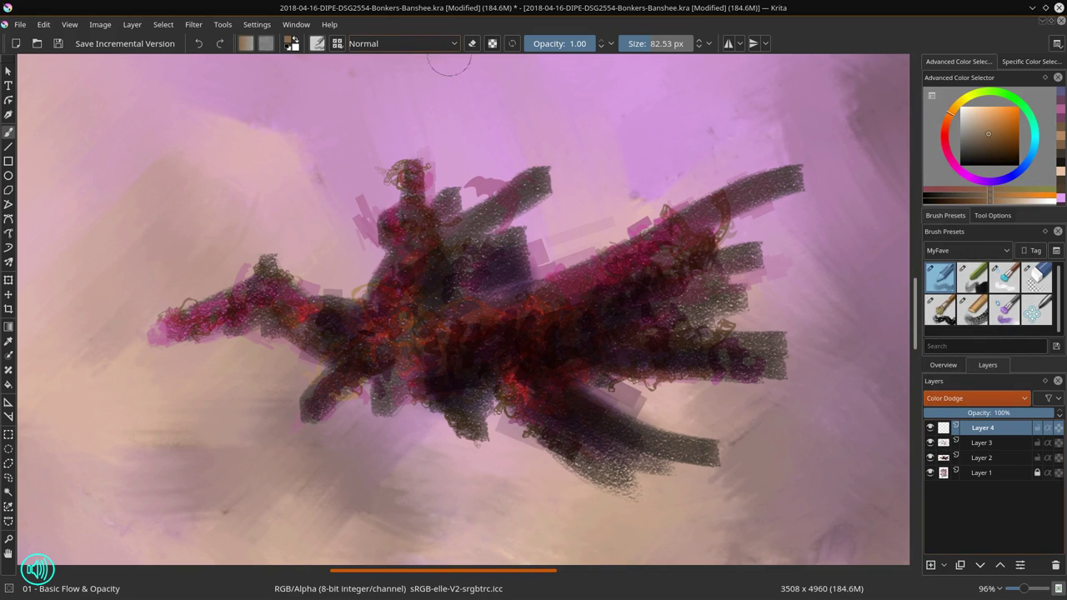
Step: Paint glowing highlights on Layer 4 along the wings, head, upright form and foreleg, reducing the brush to 50.28 px
mouse_move(483, 328)
mouse_down()
mouse_move(479, 341)
mouse_move(475, 315)
mouse_move(602, 271)
mouse_up()
key(bracketleft)
key(bracketleft)
key(bracketleft)
key(bracketleft)
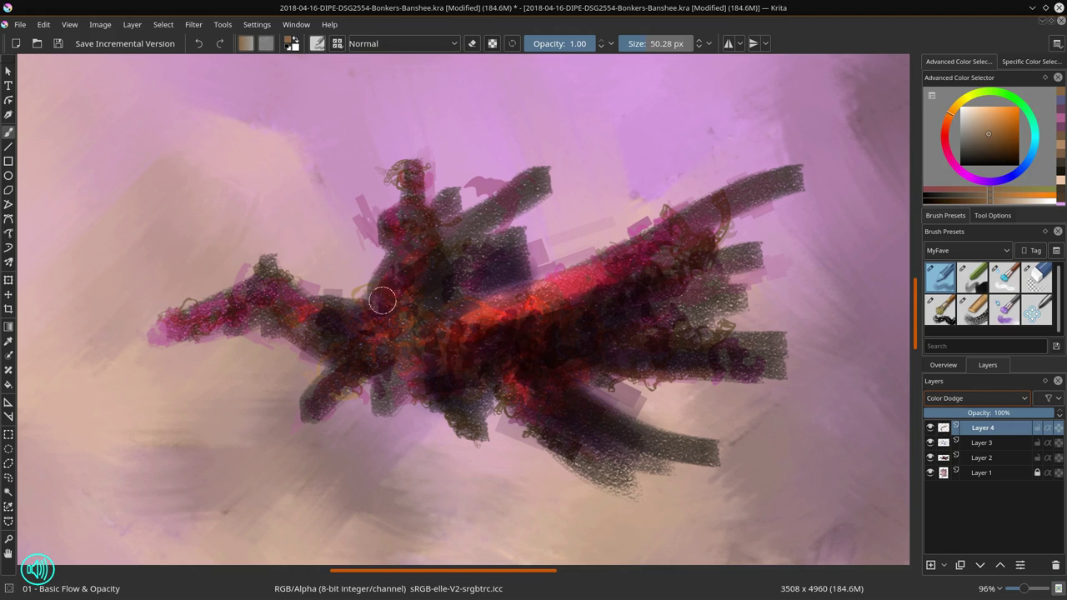
drag(193, 321, 280, 273)
drag(405, 171, 407, 195)
mouse_move(398, 220)
mouse_down()
mouse_move(400, 270)
mouse_move(372, 306)
mouse_up()
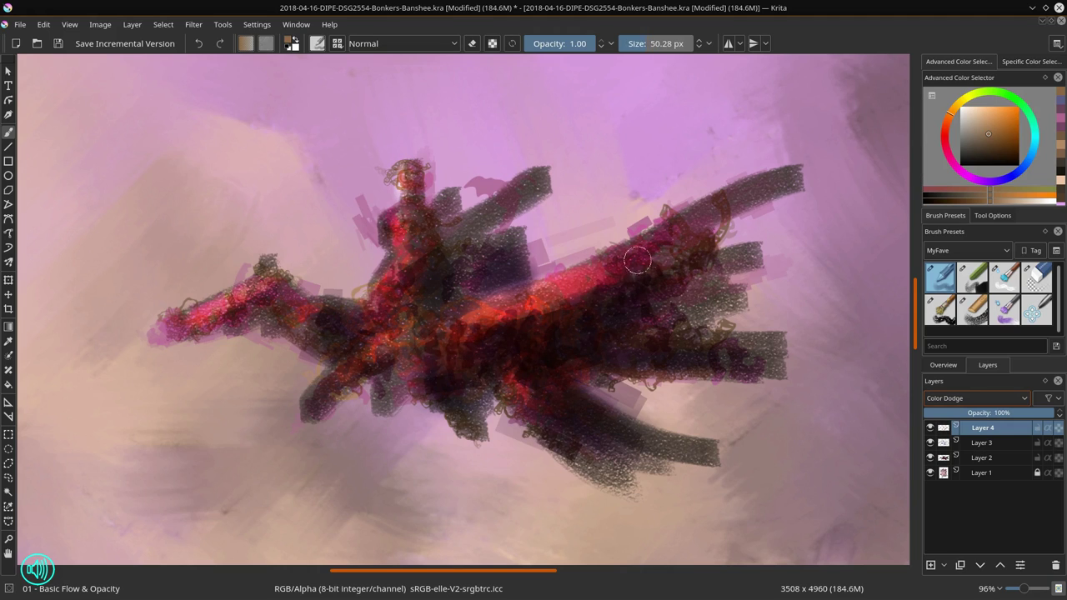
drag(468, 210, 546, 171)
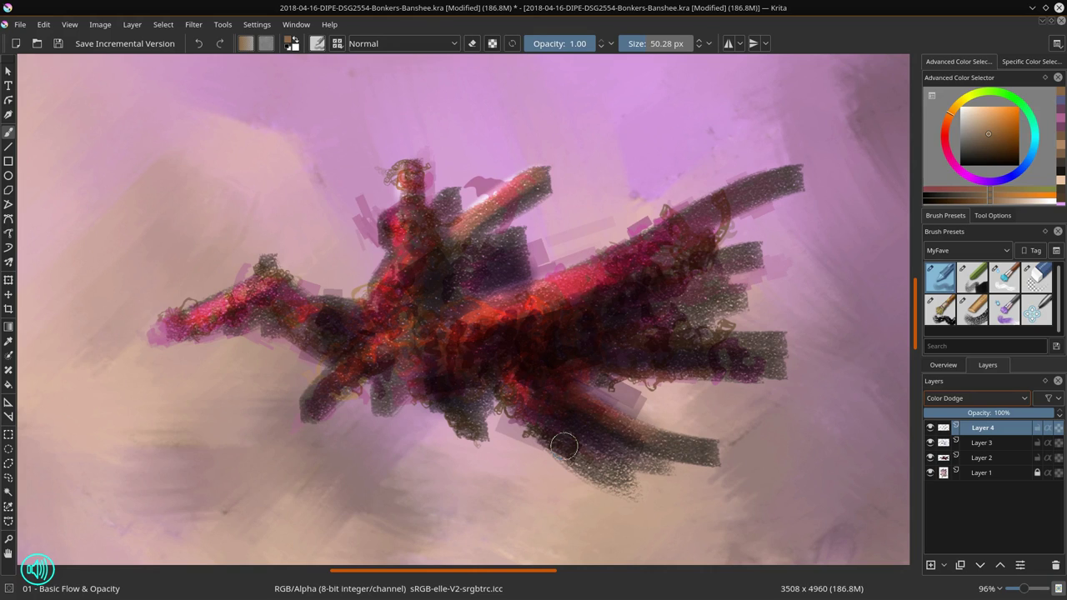
Step: Crop the image to a landscape frame of about 1578 x 841 px around the creature
click(9, 279)
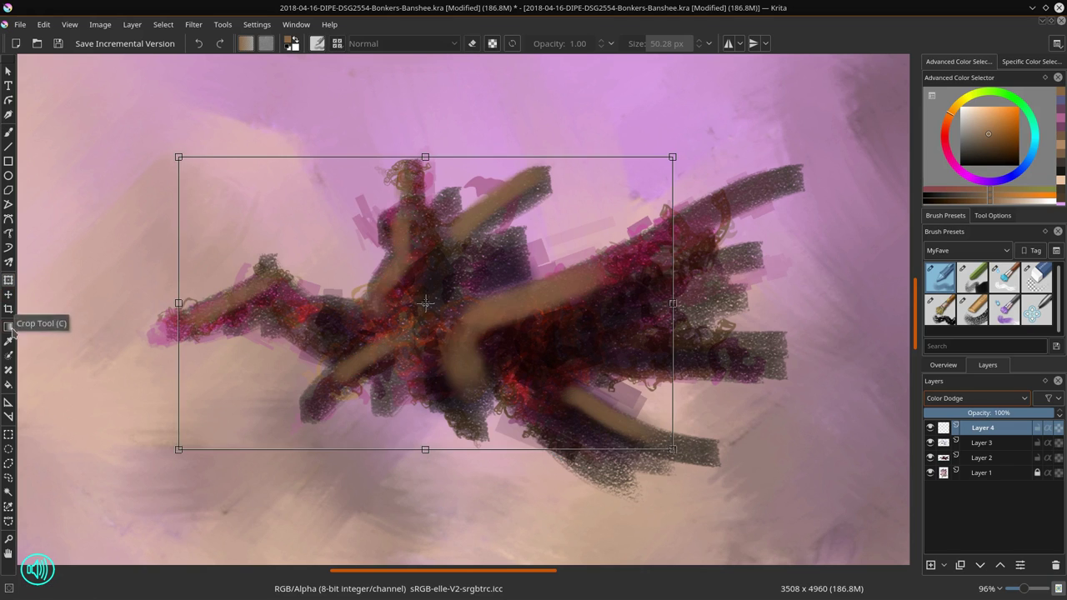
click(8, 309)
drag(56, 83, 900, 534)
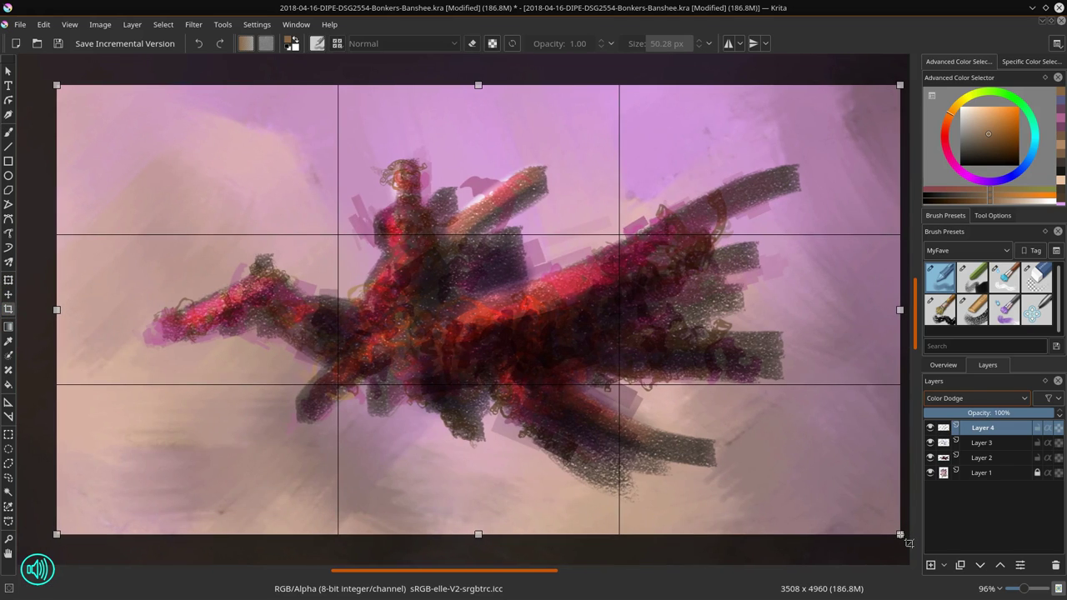
key(Return)
Step: Check the cropped image's dimensions in the image properties
click(100, 24)
click(125, 42)
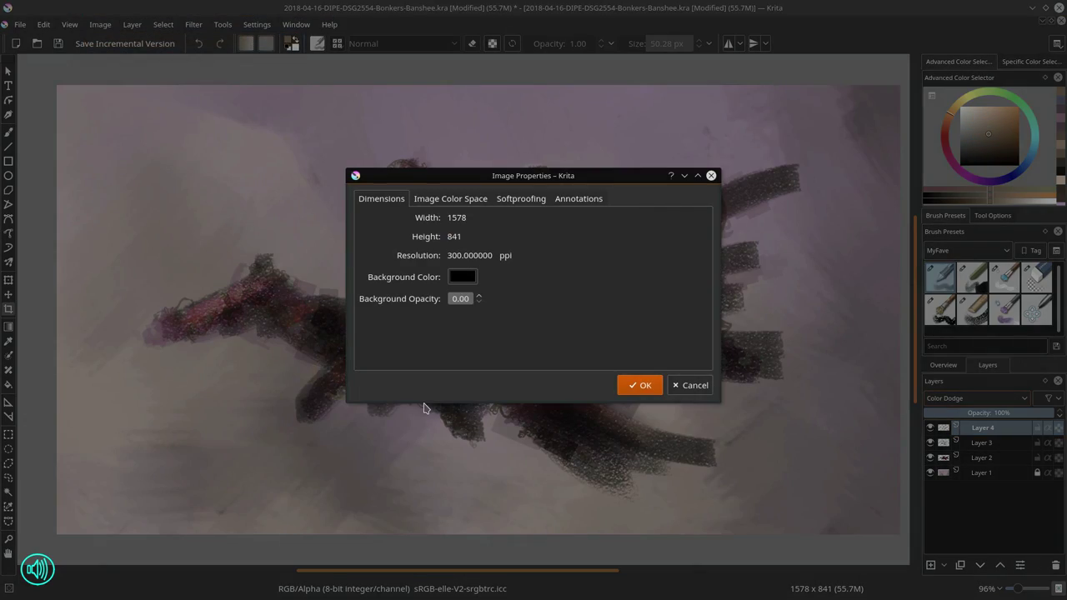
click(690, 385)
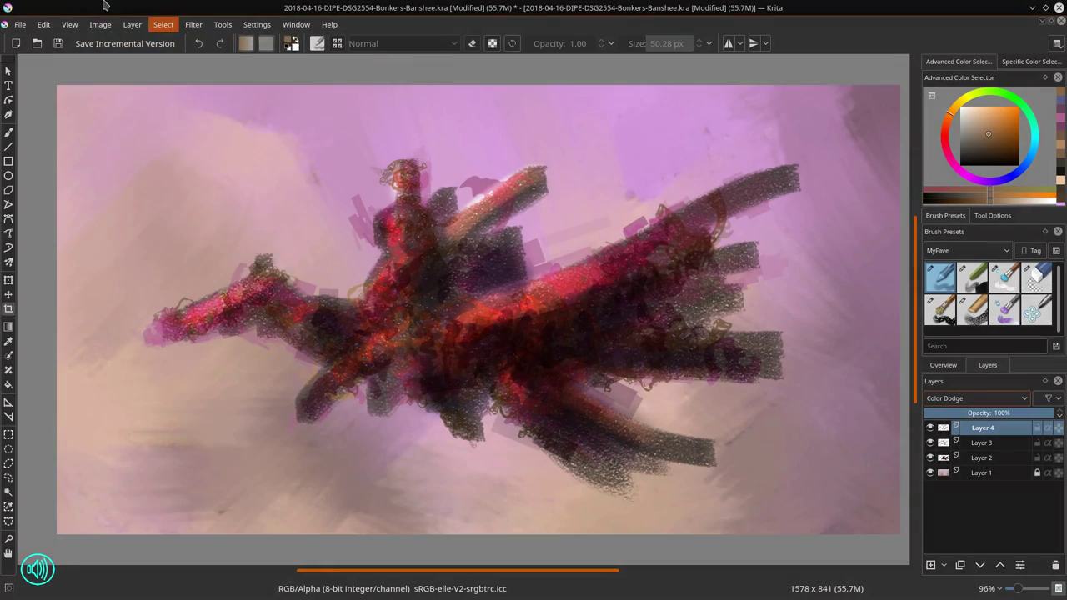
Step: Resize the canvas to 1570 x 840 px and save the document
click(100, 24)
click(133, 229)
click(529, 190)
key(BackSpace)
text(0)
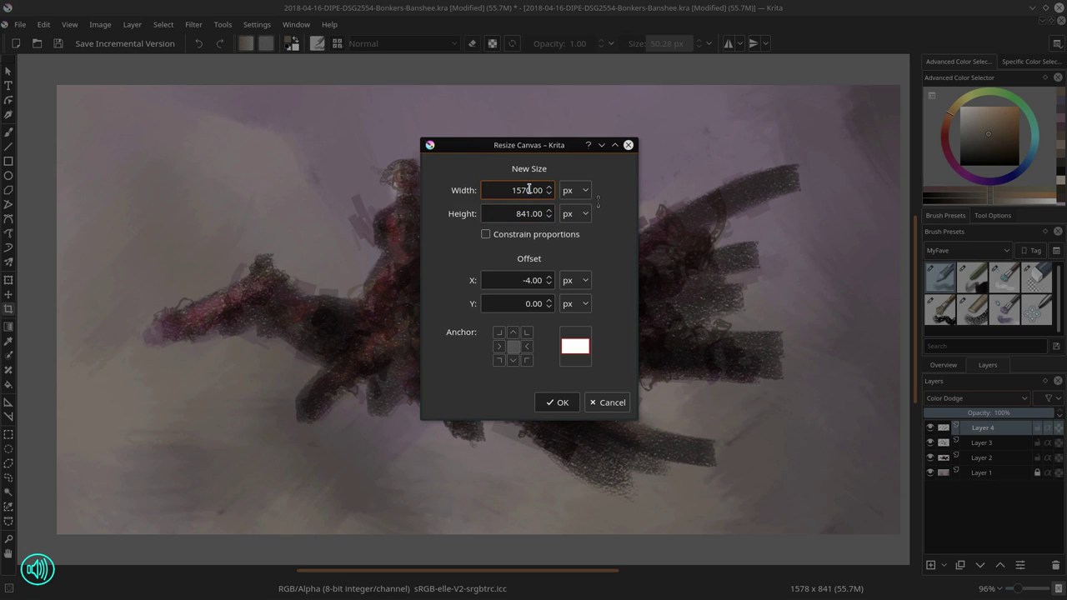
text(0)
click(553, 403)
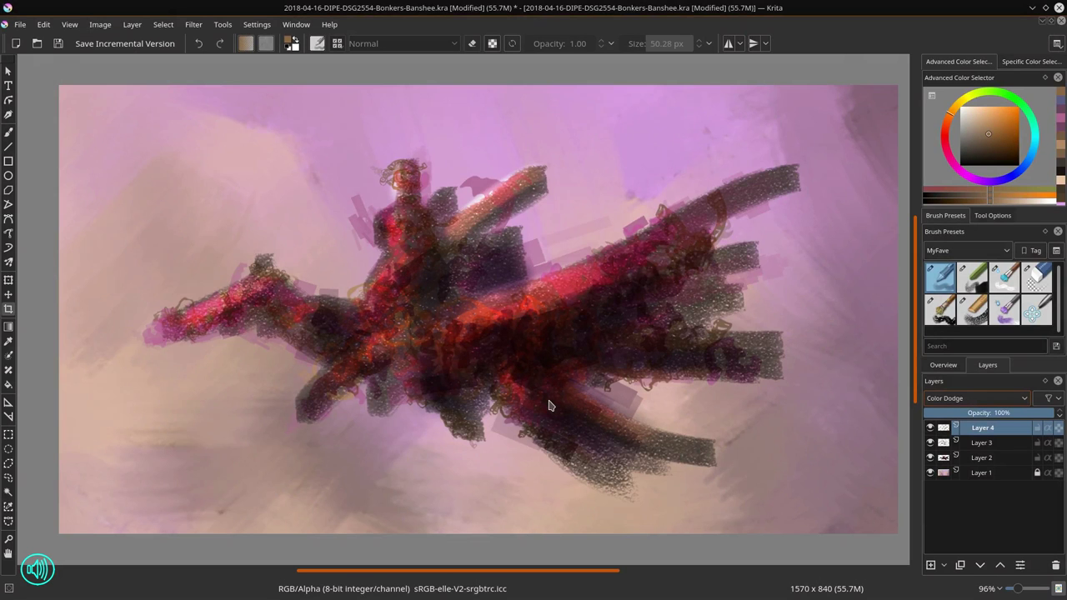
click(58, 43)
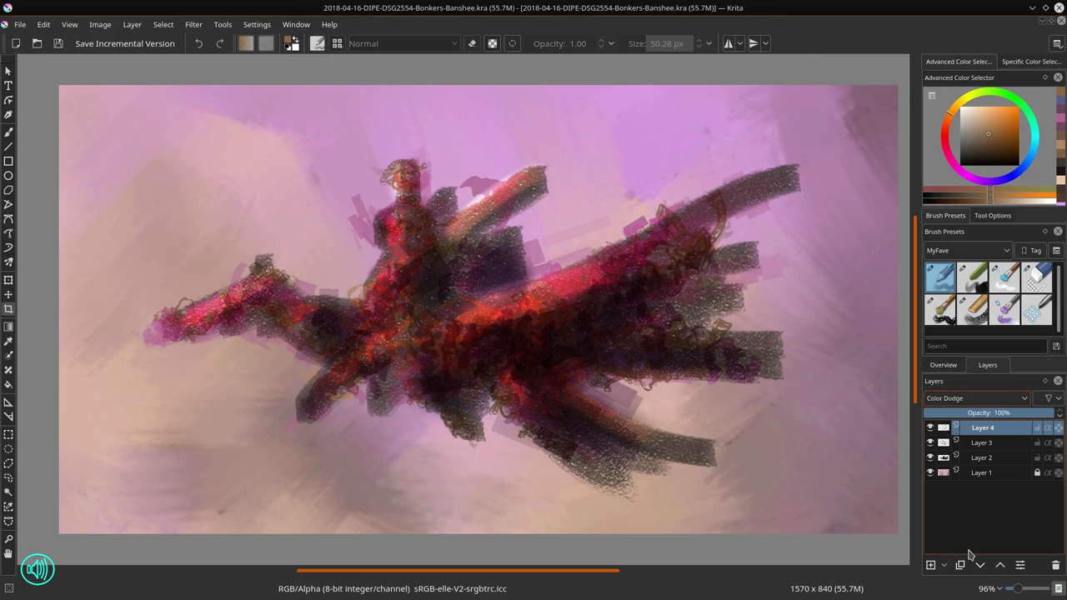
Step: Trace the creature's outline, including head crest and wing tips, with a polygonal selection and make Layer 1 active
click(8, 463)
click(270, 256)
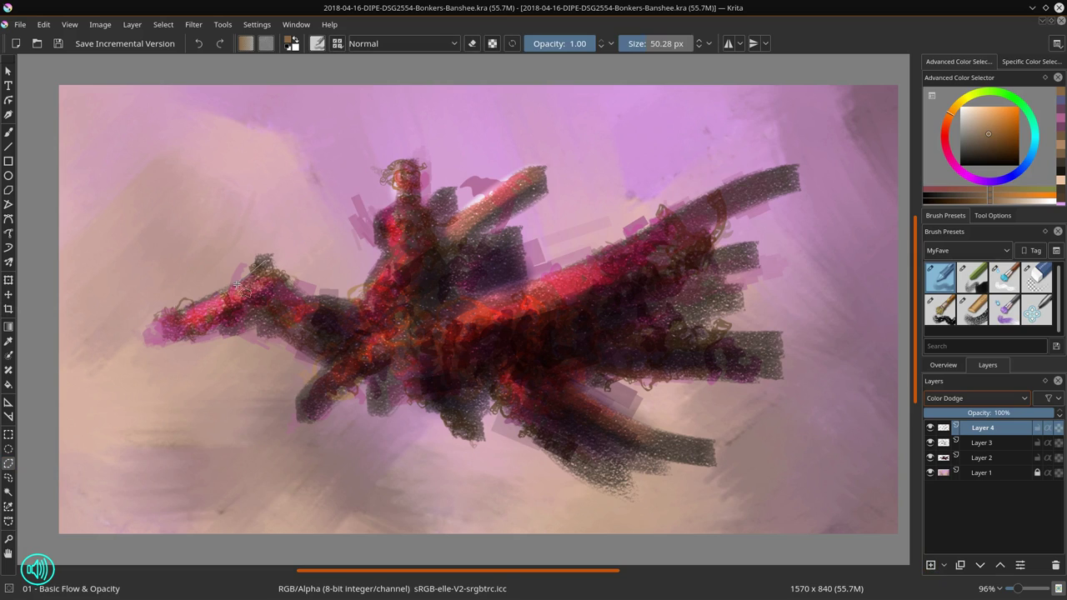
mouse_move(154, 337)
mouse_down()
mouse_move(238, 334)
mouse_move(258, 322)
mouse_move(335, 357)
mouse_move(305, 392)
mouse_move(300, 419)
mouse_move(342, 408)
mouse_move(365, 374)
mouse_move(387, 373)
mouse_move(376, 373)
mouse_move(370, 397)
mouse_move(380, 410)
mouse_move(408, 378)
mouse_move(451, 426)
mouse_move(484, 440)
mouse_move(477, 375)
mouse_move(534, 434)
mouse_move(635, 491)
mouse_move(716, 446)
mouse_move(609, 414)
mouse_move(633, 411)
mouse_move(634, 375)
mouse_move(774, 376)
mouse_move(785, 346)
mouse_move(694, 332)
mouse_move(750, 310)
mouse_move(743, 265)
mouse_move(762, 269)
mouse_move(750, 246)
mouse_move(706, 258)
mouse_move(726, 217)
mouse_move(801, 197)
mouse_move(806, 173)
mouse_move(766, 173)
mouse_move(599, 259)
mouse_move(445, 310)
mouse_move(523, 276)
mouse_move(526, 236)
mouse_move(490, 236)
mouse_move(486, 224)
mouse_move(520, 219)
mouse_move(537, 176)
mouse_up()
mouse_move(448, 222)
mouse_down()
mouse_move(466, 183)
mouse_move(416, 205)
mouse_move(432, 182)
mouse_move(401, 163)
mouse_move(383, 185)
mouse_move(406, 200)
mouse_move(386, 218)
mouse_move(376, 222)
mouse_move(358, 198)
mouse_move(380, 265)
mouse_move(371, 310)
mouse_move(294, 298)
mouse_move(290, 259)
mouse_move(311, 229)
mouse_move(288, 226)
mouse_move(265, 262)
mouse_up()
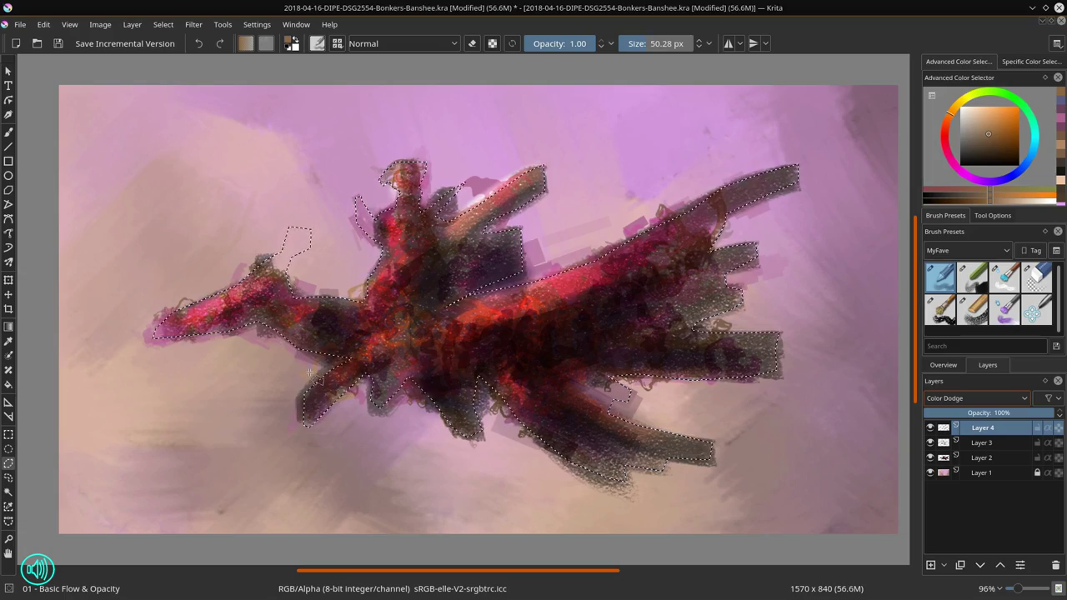
click(983, 472)
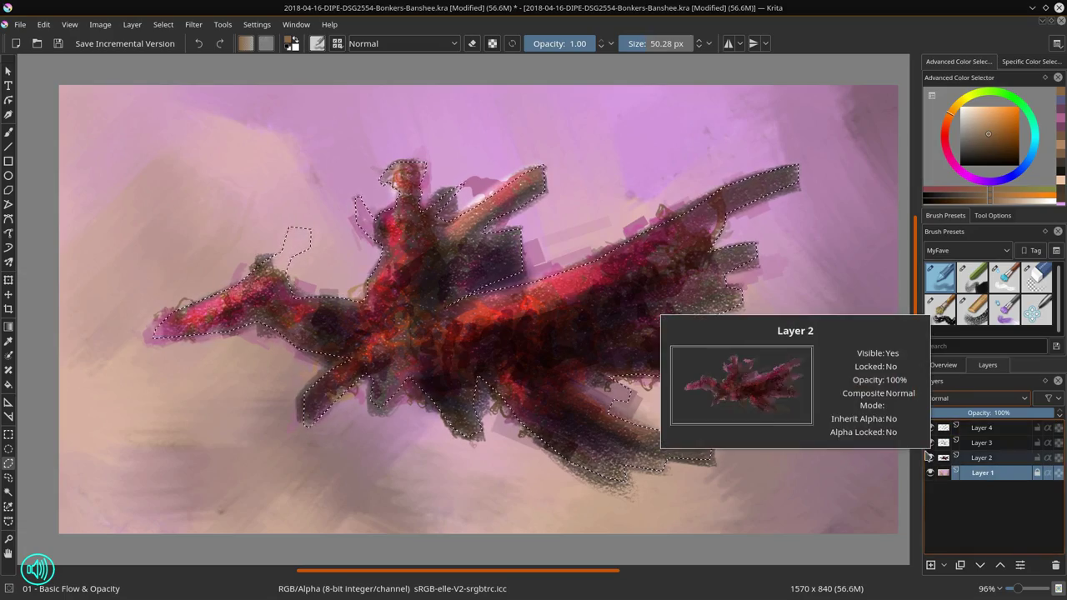
click(99, 24)
mouse_move(43, 25)
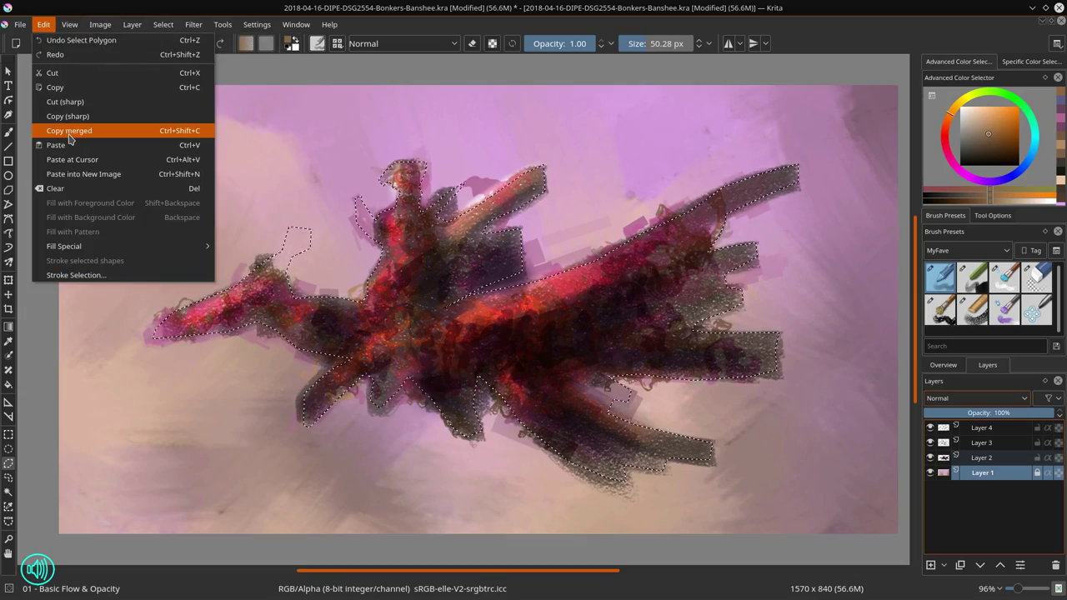
click(69, 134)
click(43, 24)
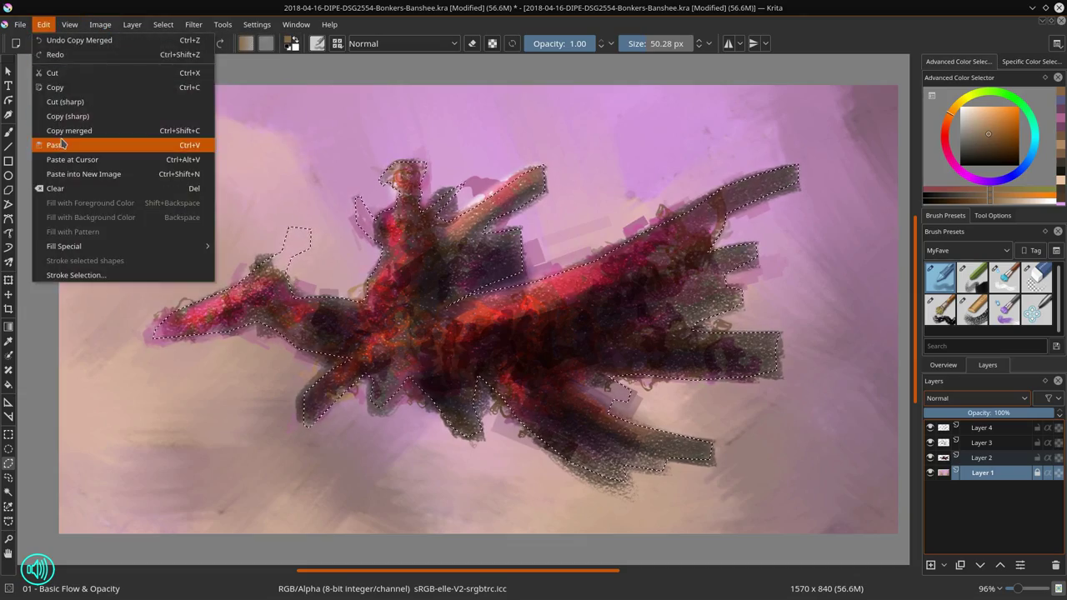
click(63, 145)
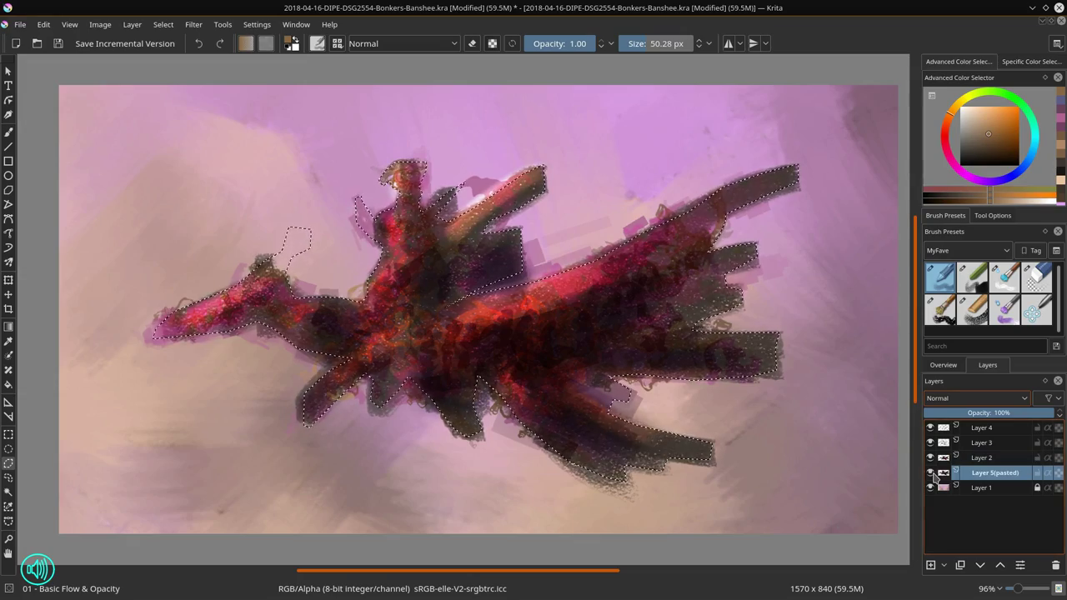
click(1054, 564)
Step: Hide Layers 2 to 4, copy the visible background merged and paste it as a new layer above Layer 1
drag(930, 457, 929, 427)
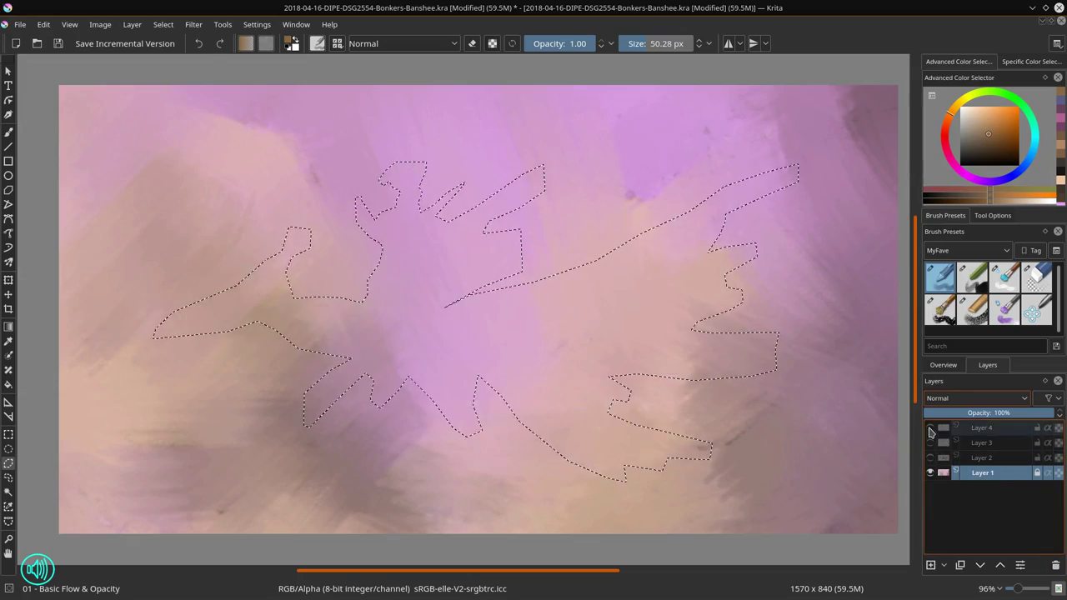
click(43, 24)
click(69, 131)
click(58, 145)
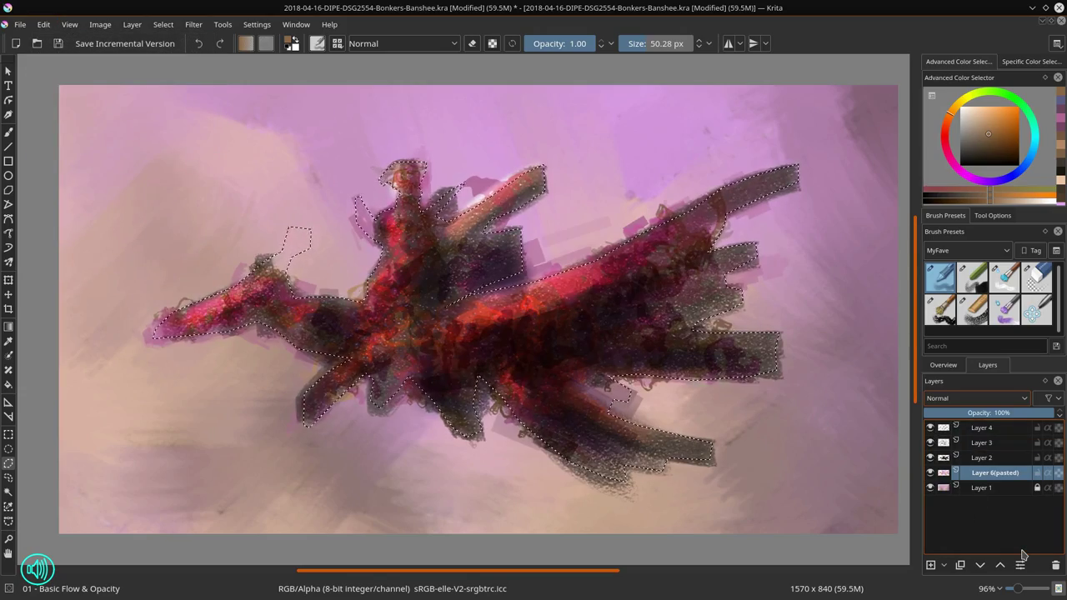
Step: Group the pasted layer with Layers 2, 3 and 4 under the name originals and duplicate the group
shift+click(991, 427)
right_click(1004, 429)
mouse_move(929, 388)
click(856, 388)
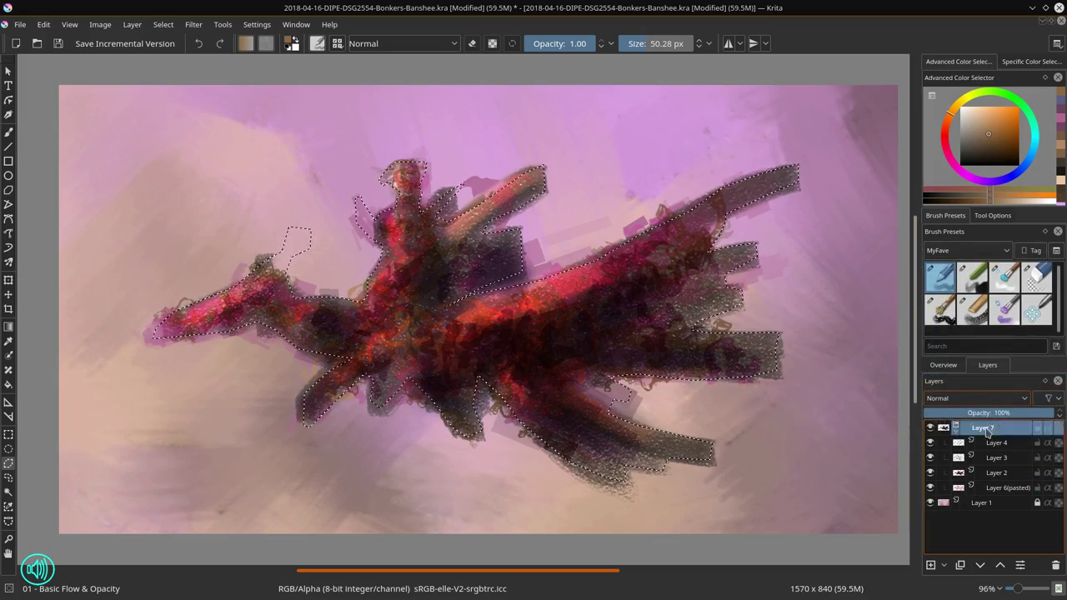
right_click(983, 427)
click(939, 253)
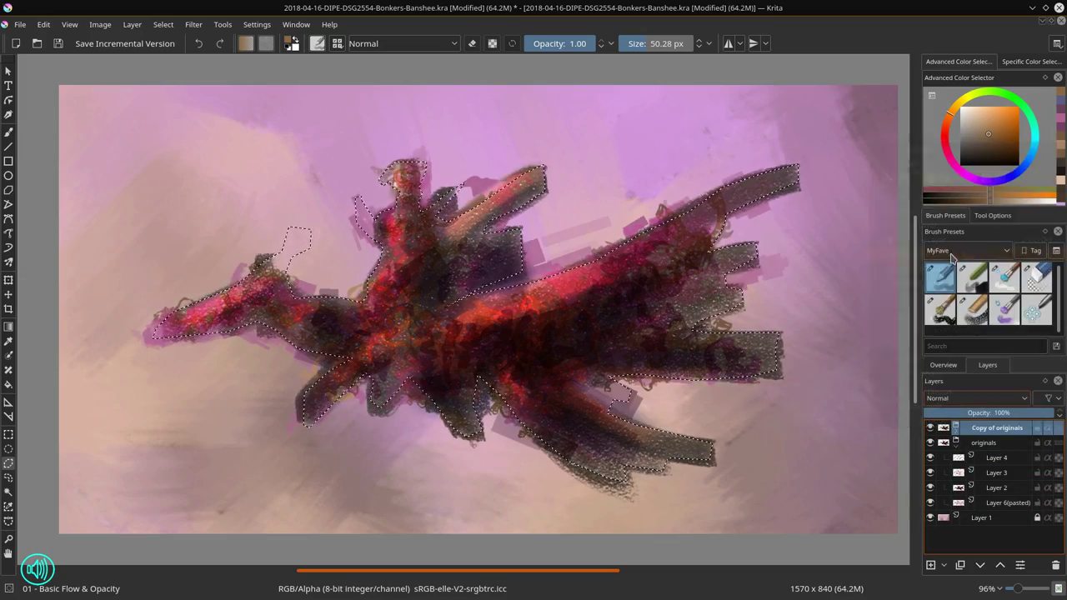
Step: Move the Copy of originals group below the originals group, and lock and hide originals
click(980, 567)
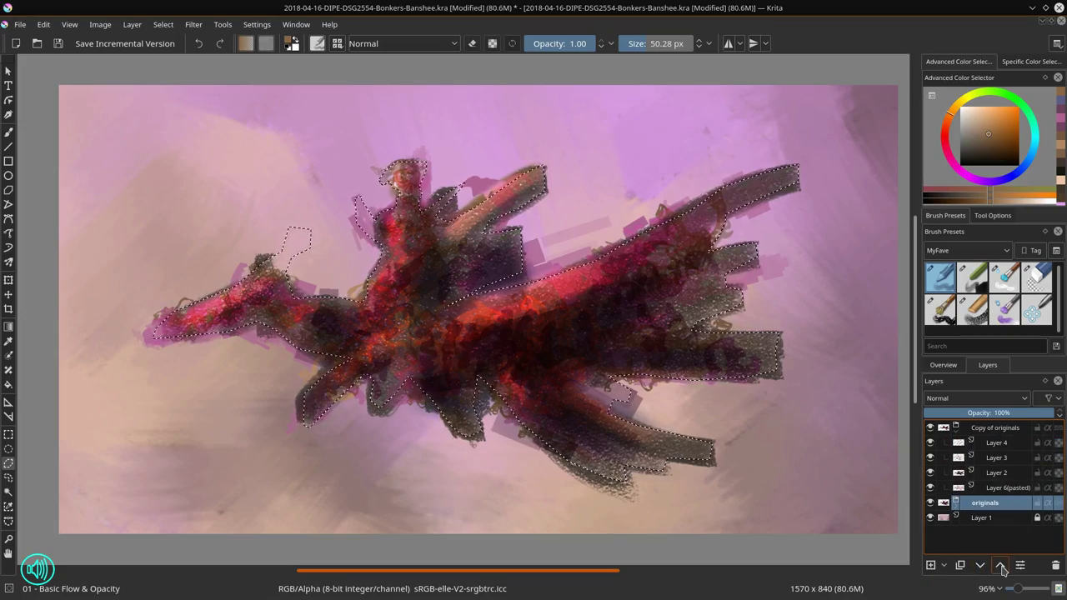
click(956, 431)
click(984, 430)
click(981, 568)
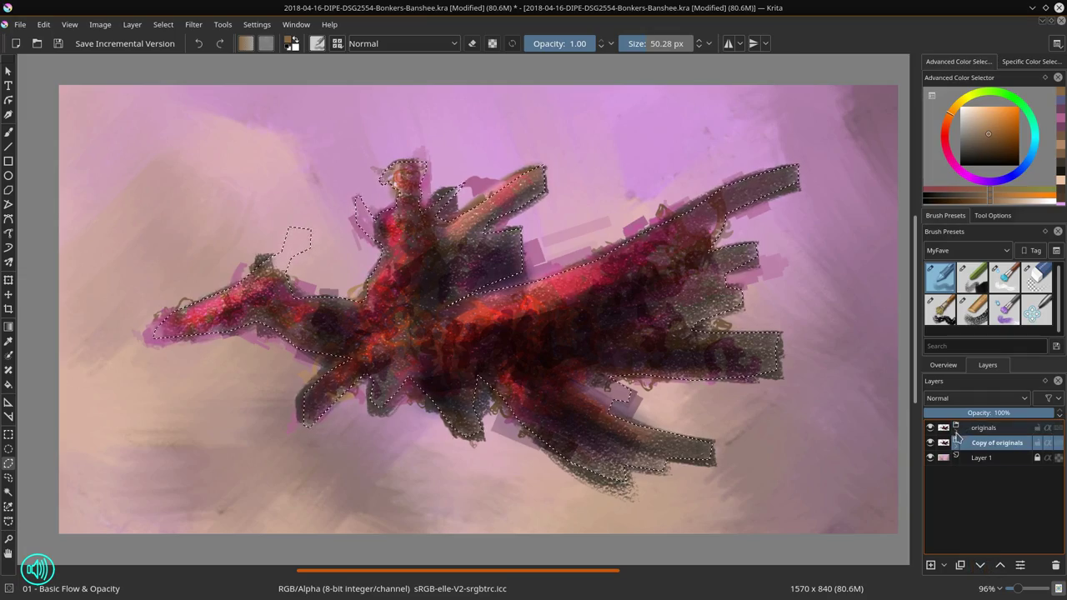
click(1037, 428)
click(930, 427)
Step: Merge Layer 4, Layer 3, Layer 2 and Layer 6(pasted) of the Copy of originals group into one ungrouped layer
click(955, 445)
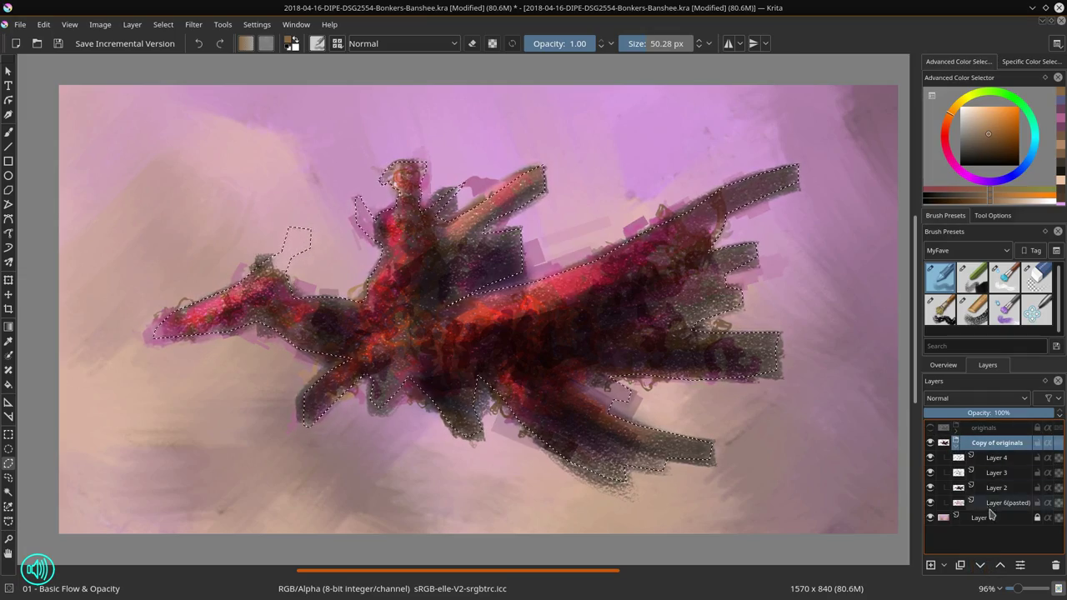
shift+click(990, 506)
right_click(990, 506)
click(992, 427)
click(1005, 459)
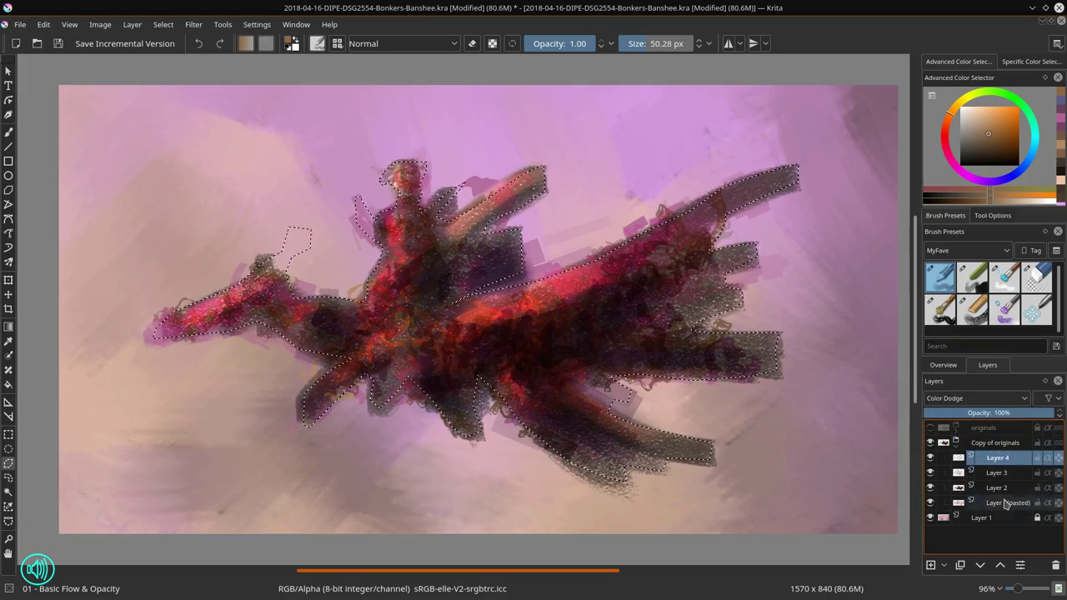
shift+click(1008, 502)
right_click(1008, 503)
click(966, 430)
right_click(997, 458)
mouse_move(951, 348)
key(Escape)
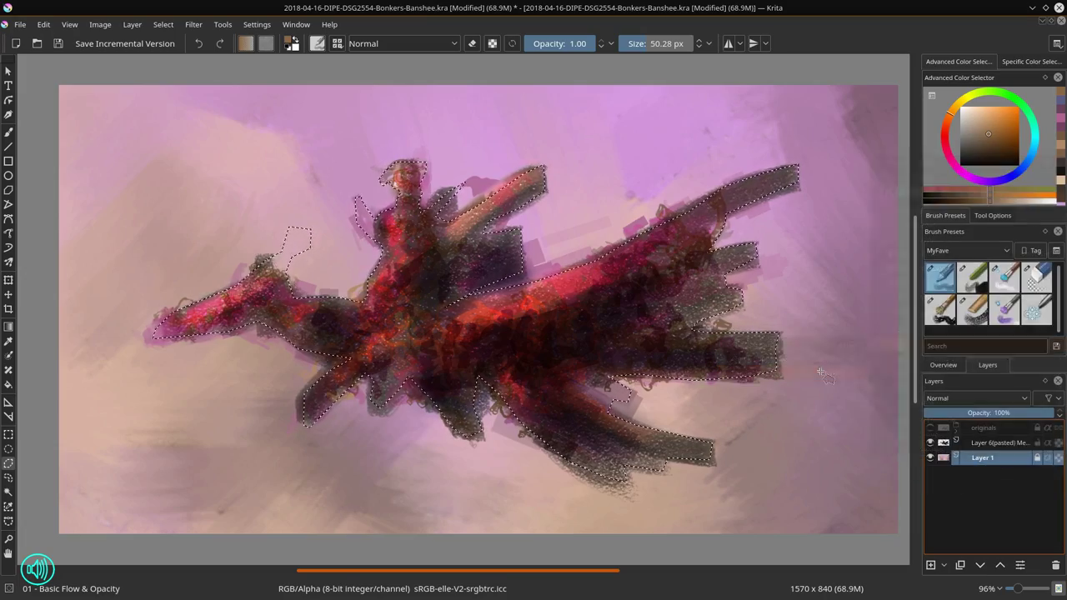
Step: Rename the merged layer as paint and save the document
double_click(990, 442)
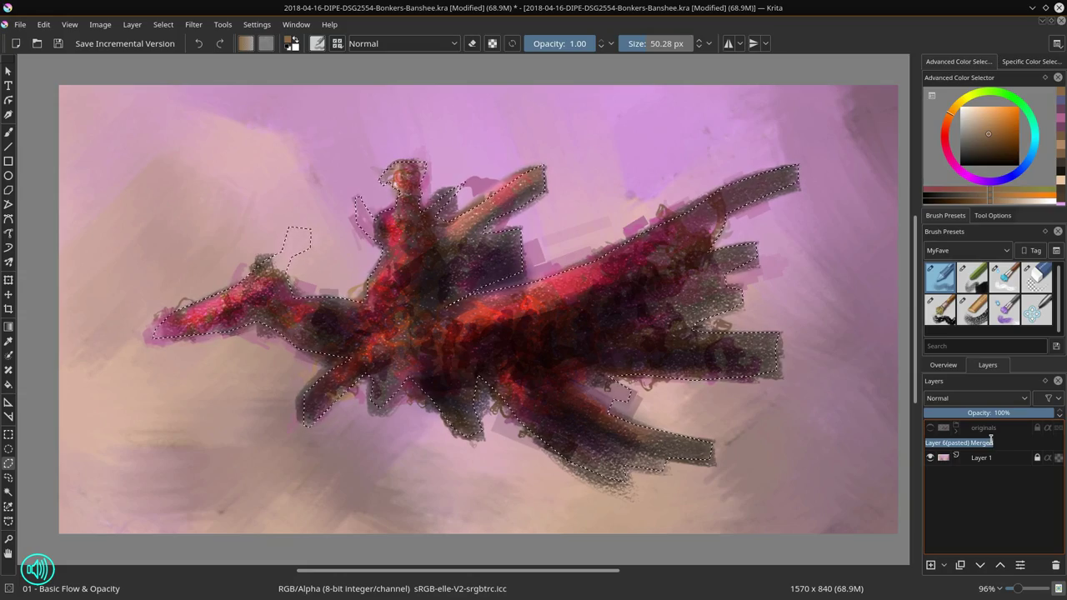
text(paint)
key(Return)
click(58, 44)
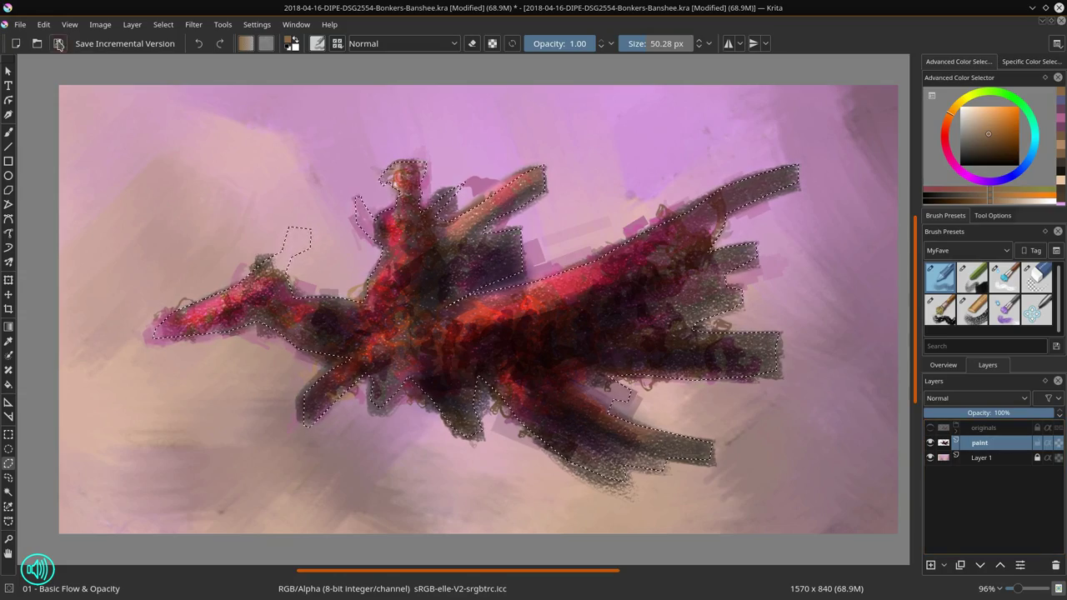
Step: Clear the selection around the creature and hide Layer 1 to isolate the paint layer
click(163, 24)
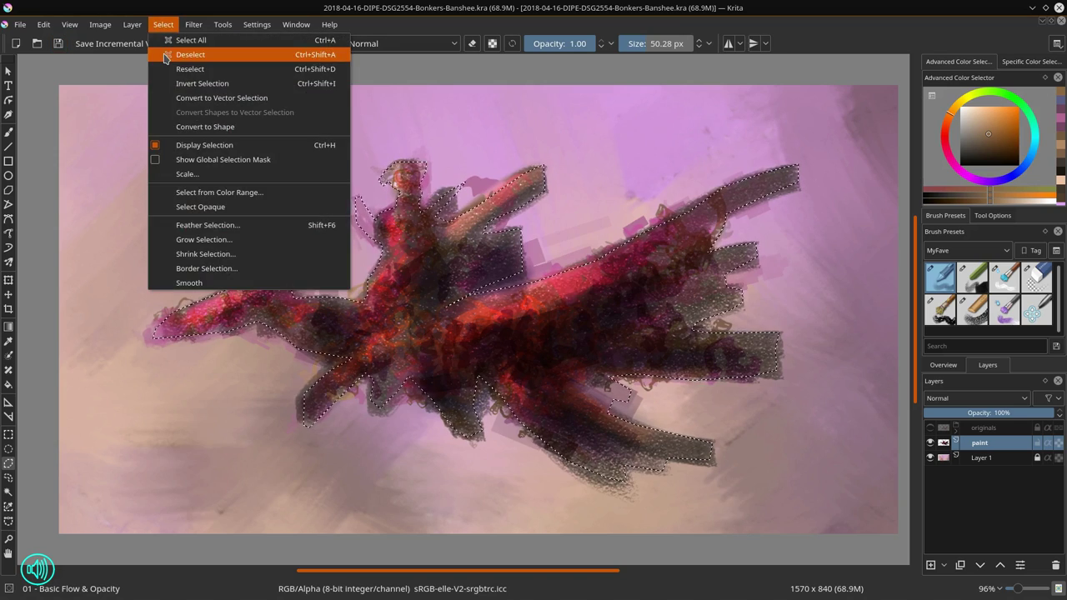
click(167, 62)
click(930, 458)
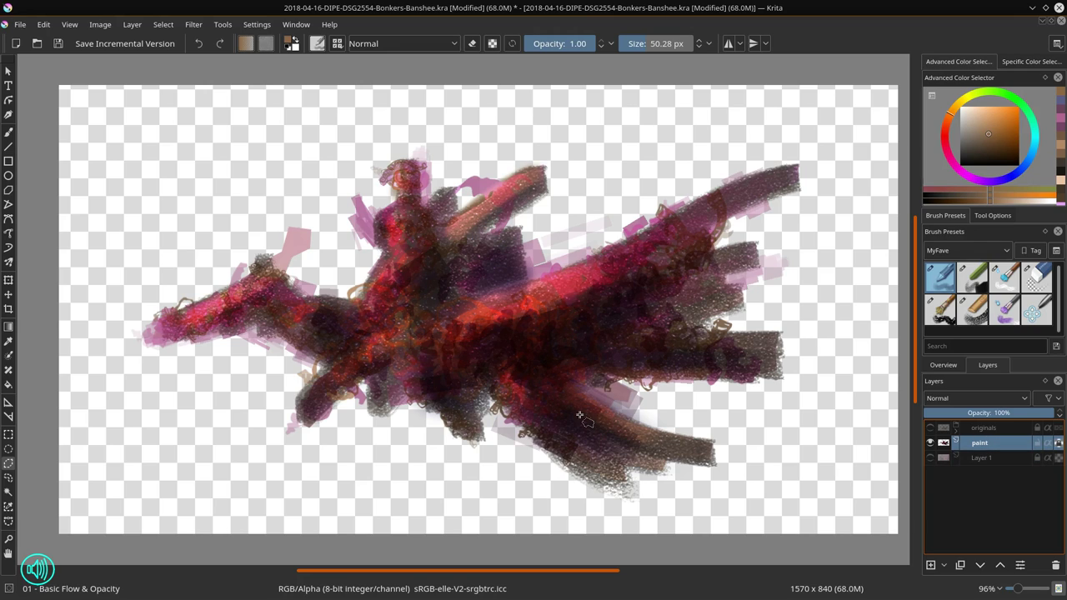
Step: Smear the texture of the creature's neck, head and crest with the 03 - Blender Textured brush
click(9, 131)
click(1004, 278)
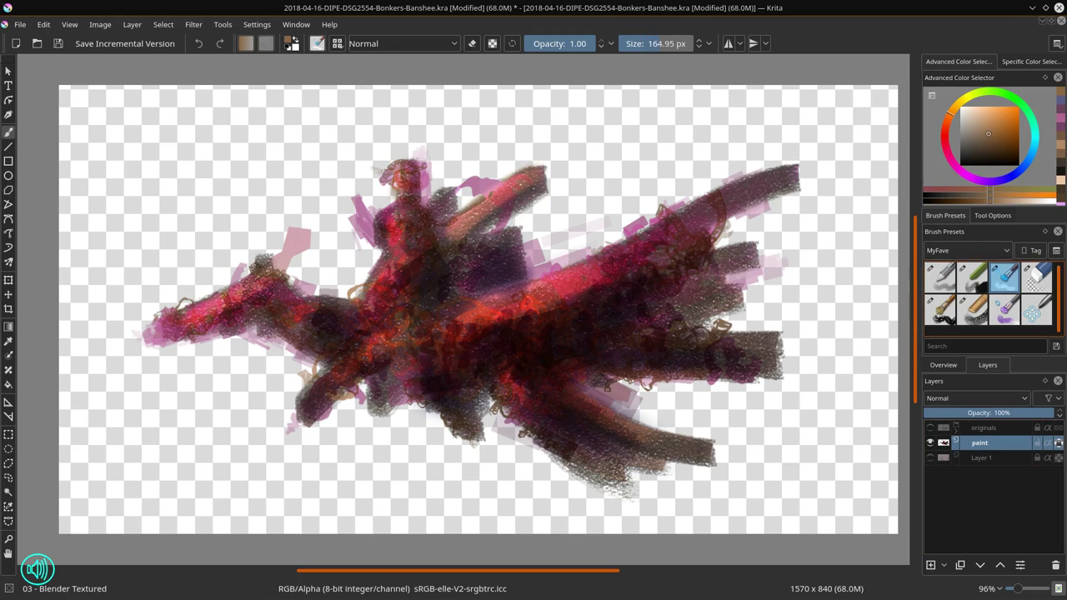
drag(390, 323, 333, 324)
drag(274, 271, 268, 270)
drag(268, 271, 294, 227)
Step: Reduce the blender brush to 14.18 px and smooth the short wing behind the rider with strokes along its length
key(bracketleft)
key(bracketleft)
key(bracketleft)
key(bracketleft)
key(bracketleft)
key(bracketleft)
key(bracketleft)
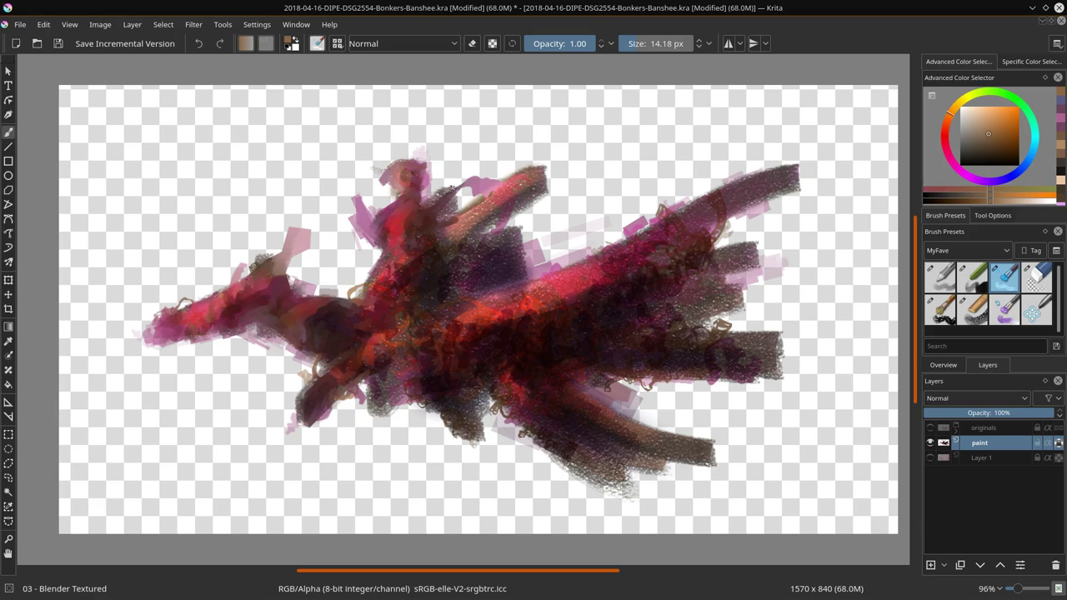
drag(468, 213, 534, 169)
mouse_move(482, 195)
mouse_down()
mouse_move(526, 178)
mouse_move(448, 241)
mouse_up()
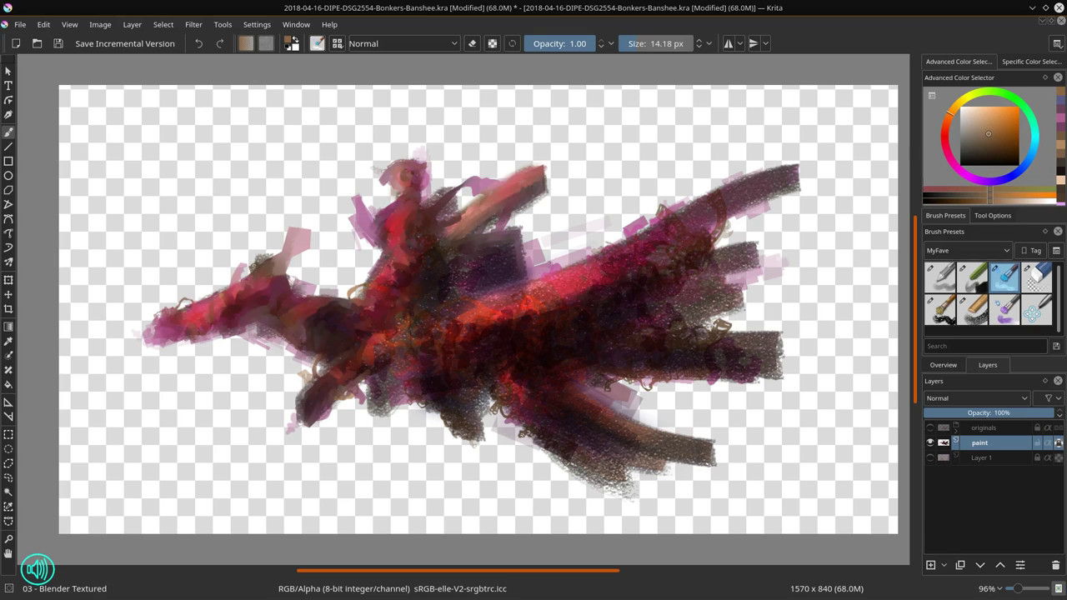
Step: Check the blending against Layer 1, hide it again, and smooth the large wing's lower feathers, enlarging the blender brush to 32.99 px
click(930, 457)
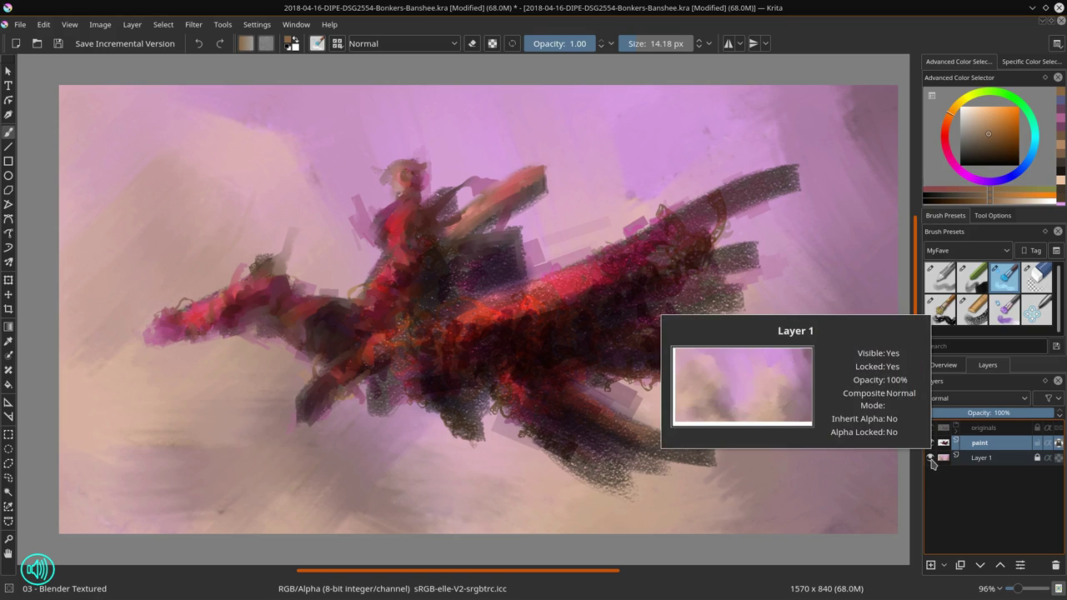
click(931, 458)
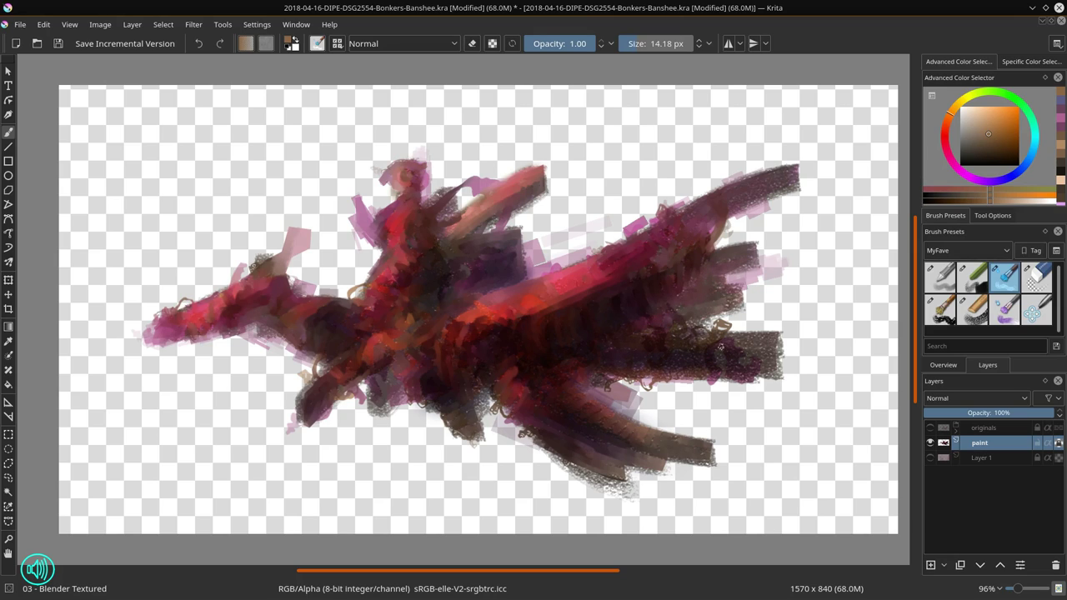
mouse_move(675, 354)
mouse_down()
mouse_move(606, 355)
mouse_move(679, 359)
mouse_up()
drag(637, 338, 696, 351)
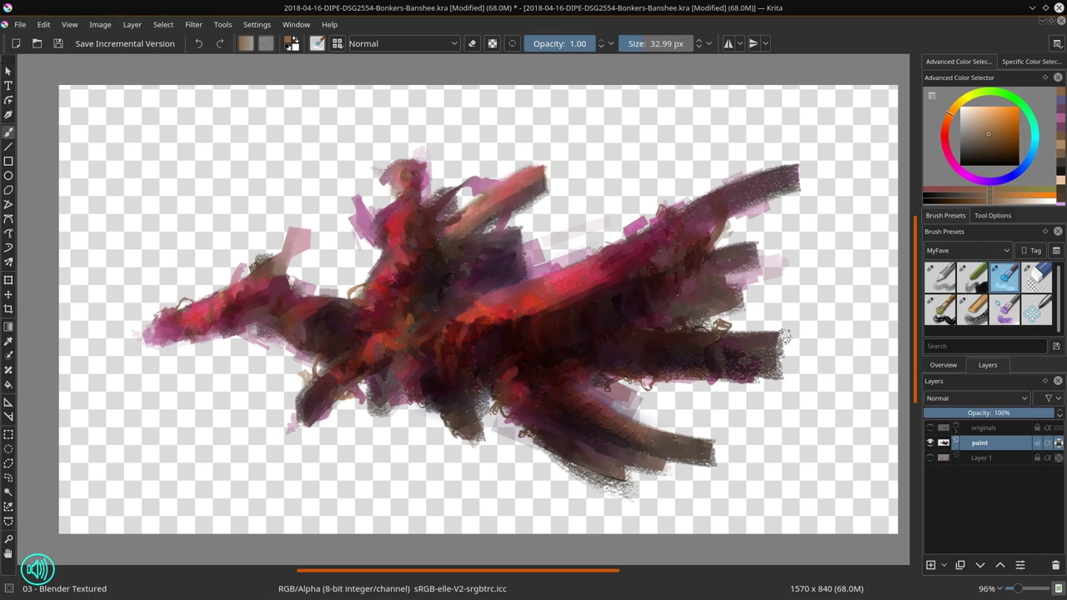
mouse_move(785, 338)
mouse_down()
mouse_move(751, 371)
mouse_move(717, 360)
mouse_move(710, 397)
mouse_move(767, 367)
mouse_move(629, 370)
mouse_move(596, 382)
mouse_move(635, 400)
mouse_up()
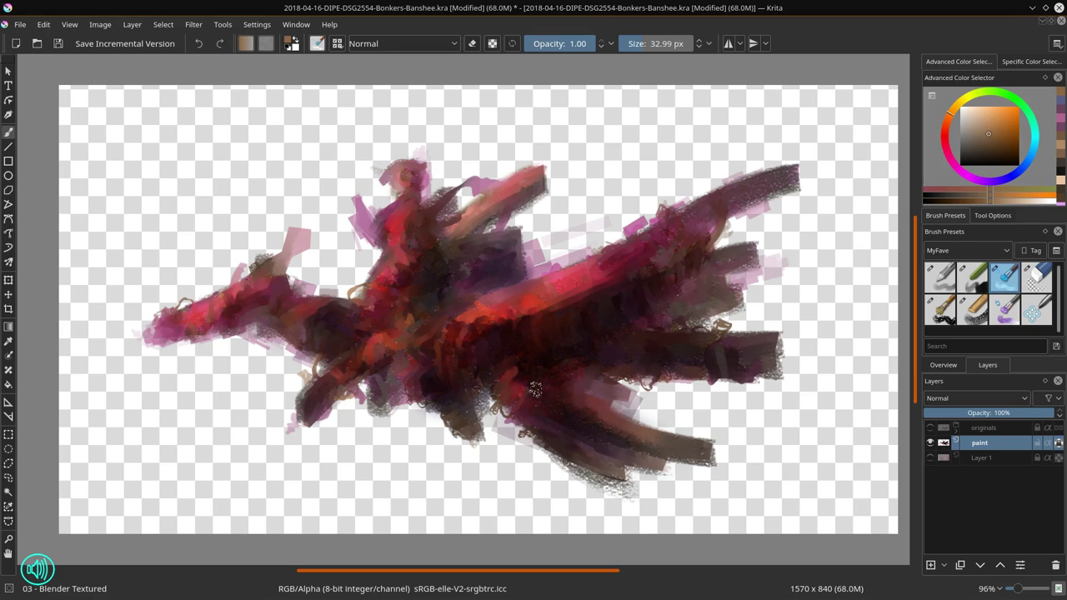
key(bracketleft)
Step: Set up the 01 - Basic Flow & Opacity brush with a near-black colour and a size of 3.89 px
click(946, 279)
click(963, 162)
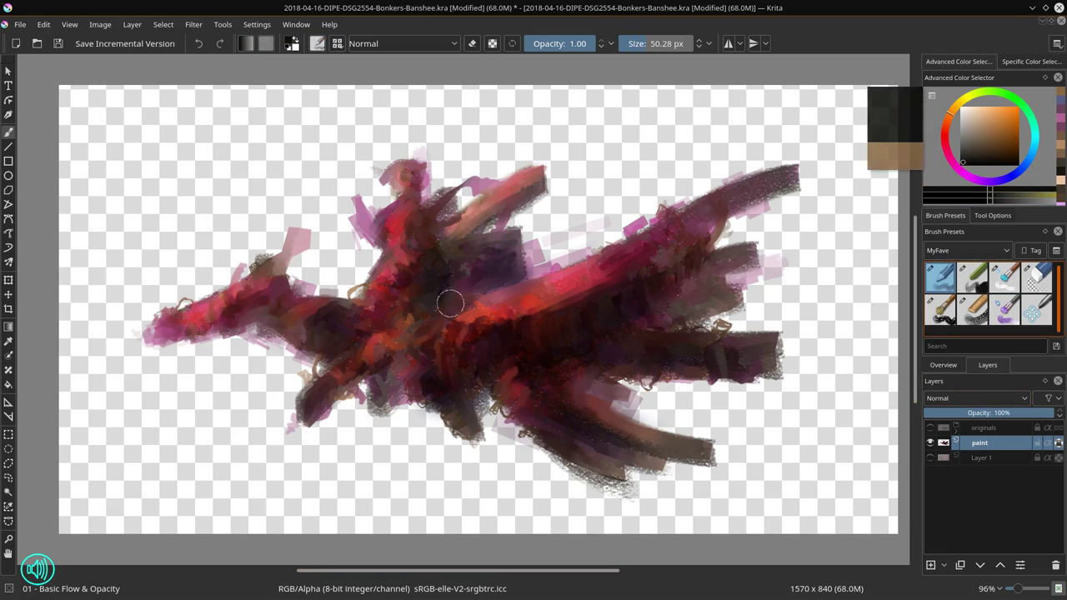
drag(385, 384, 381, 384)
key(bracketleft)
key(bracketleft)
key(bracketleft)
key(bracketleft)
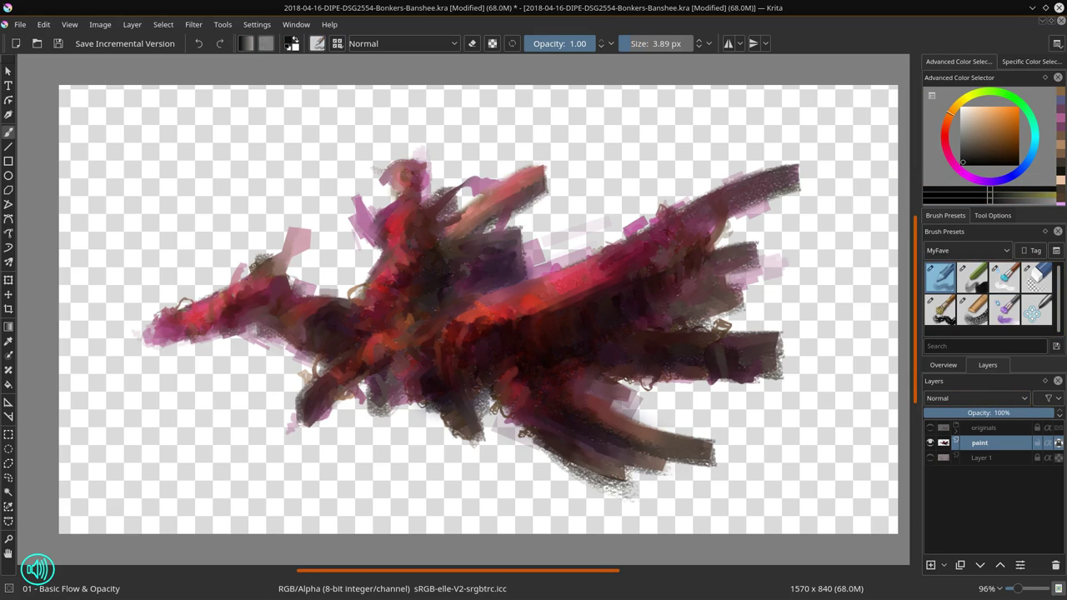
Step: Mirror the canvas view horizontally
click(70, 25)
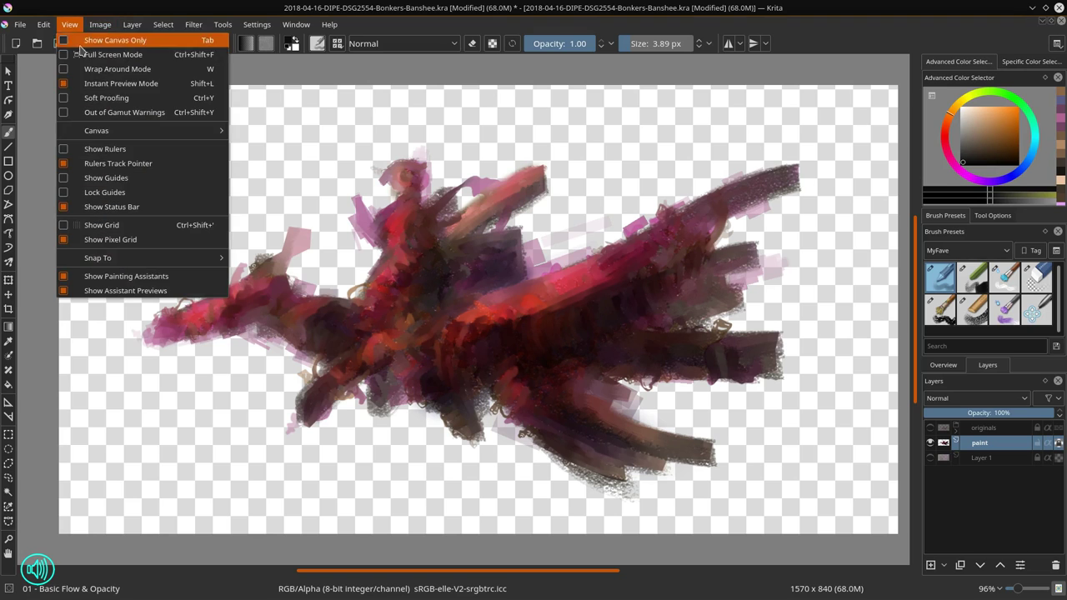
click(141, 169)
drag(603, 375, 641, 369)
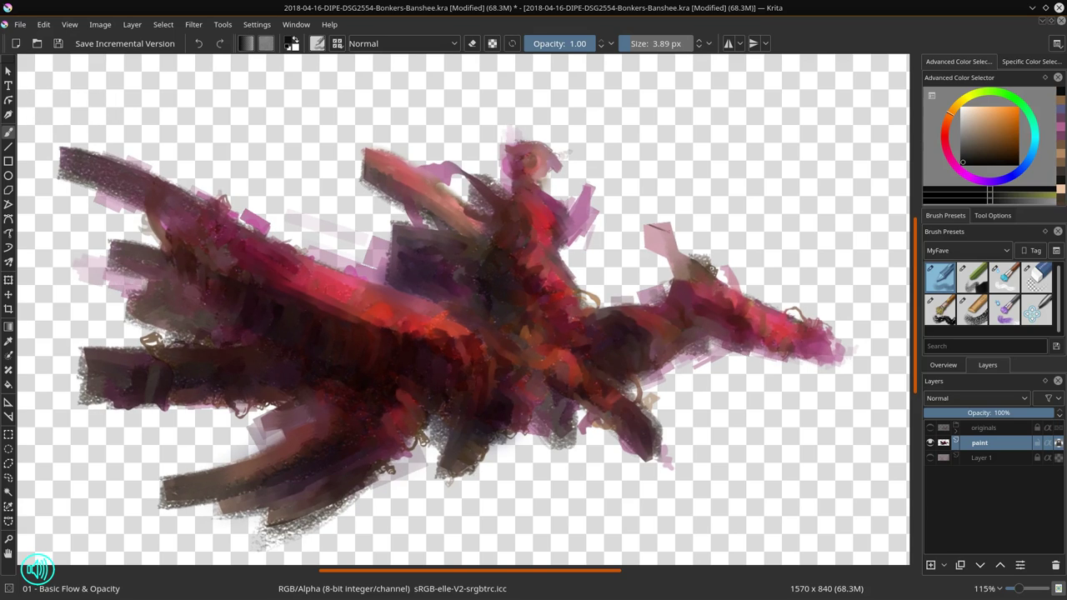
Step: Add a new layer above paint and sketch thin dark outlines along the creature's head crest
click(931, 565)
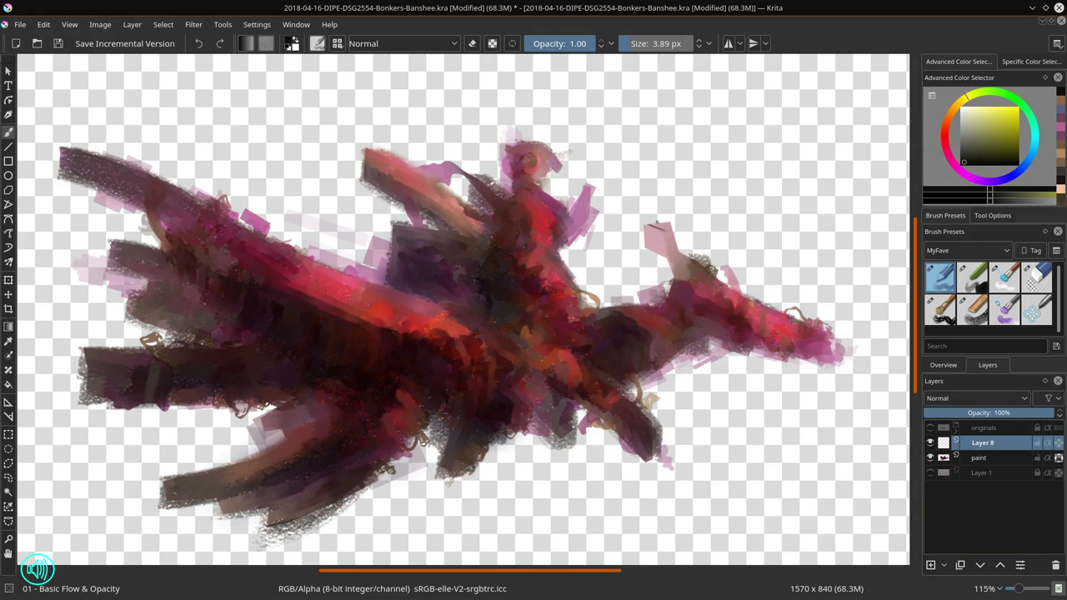
mouse_move(625, 222)
mouse_down()
mouse_move(668, 231)
mouse_move(707, 270)
mouse_move(662, 247)
mouse_up()
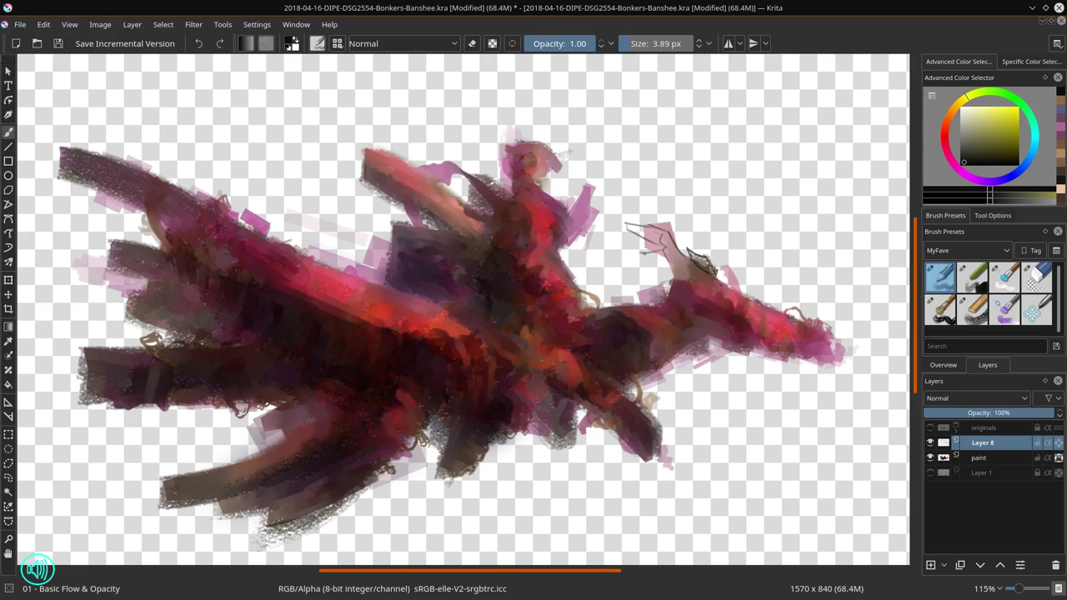
mouse_move(638, 252)
mouse_down()
mouse_move(682, 278)
mouse_move(722, 284)
mouse_move(715, 278)
mouse_up()
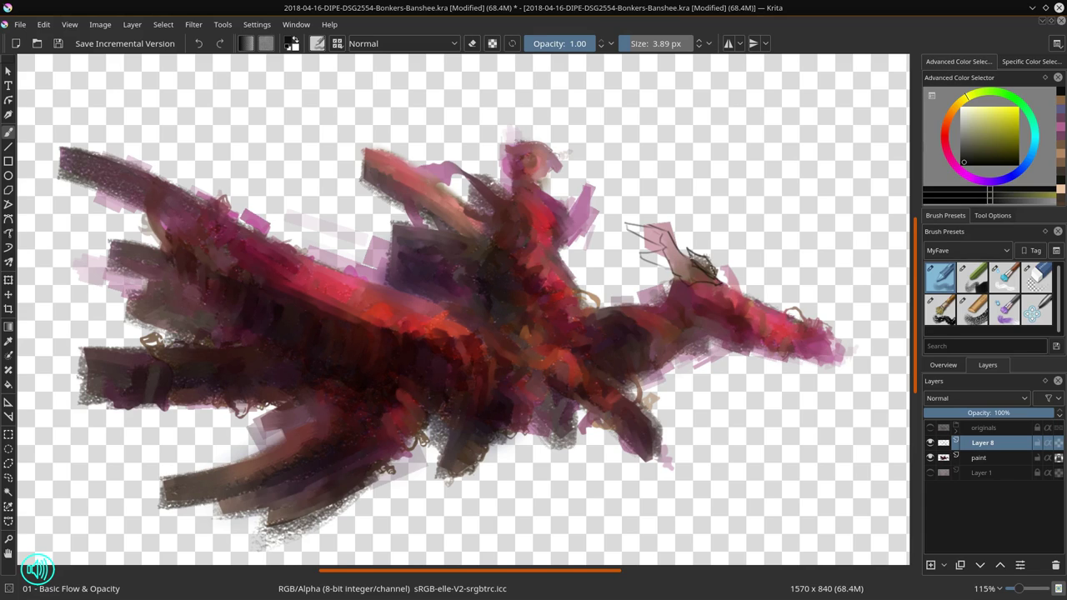
Step: Set the 04 - Eraser Circle brush to Erase blending, wipe the stray black blob beside the crest, and return to the sketching brush
click(1032, 280)
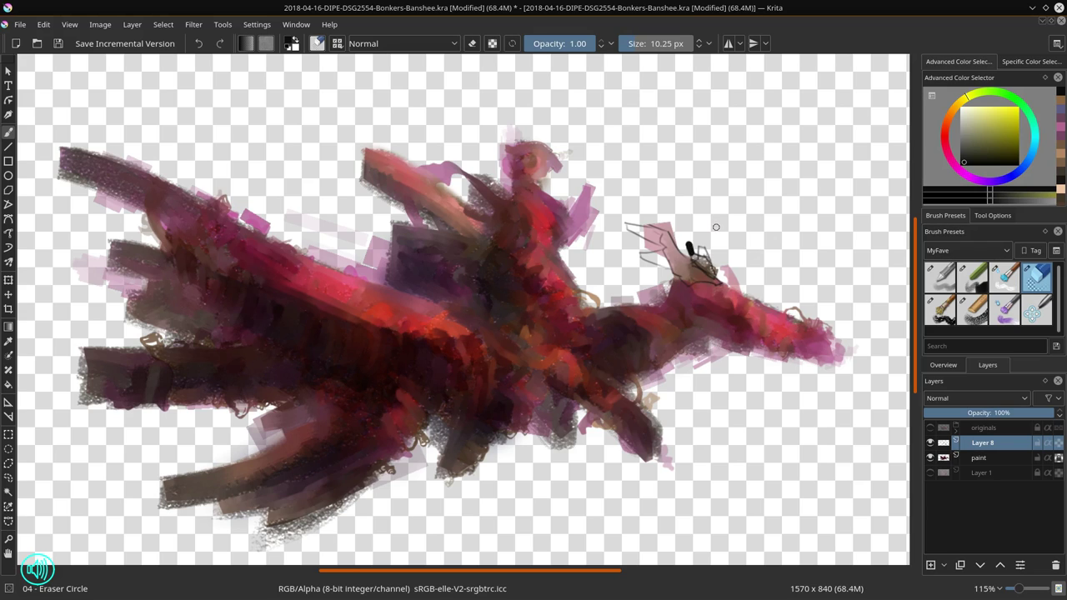
click(454, 45)
click(371, 122)
key(slash)
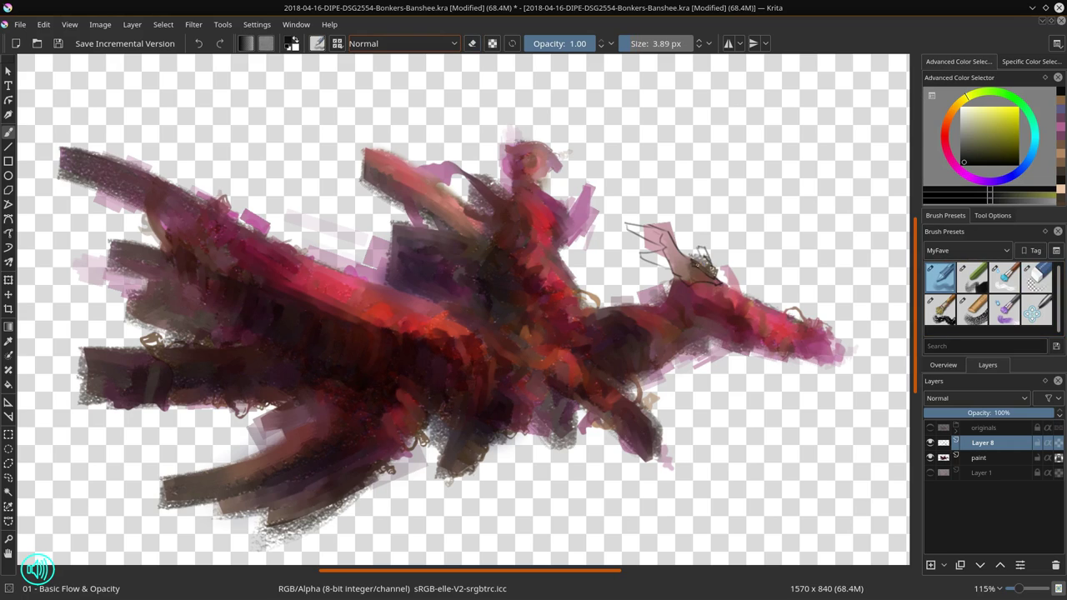
Step: Sketch the contour lines of the creature's brow, snout, jaw and neck on the new layer
mouse_move(710, 253)
mouse_down()
mouse_move(720, 282)
mouse_move(745, 294)
mouse_move(694, 299)
mouse_move(722, 308)
mouse_move(727, 324)
mouse_move(727, 305)
mouse_move(754, 322)
mouse_move(720, 324)
mouse_move(724, 312)
mouse_move(764, 318)
mouse_move(788, 299)
mouse_move(831, 360)
mouse_up()
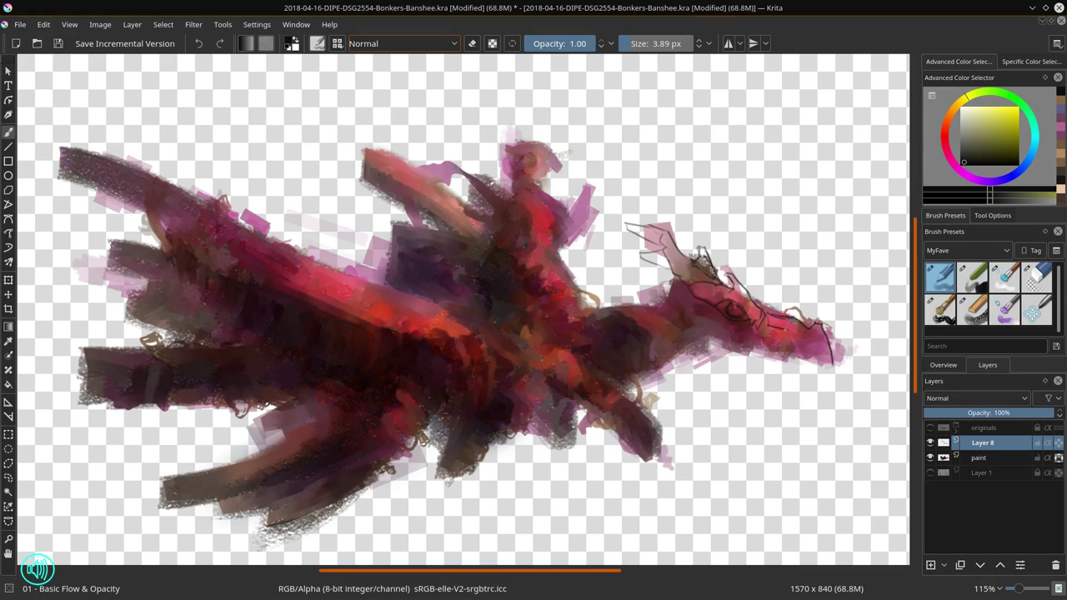
drag(785, 330, 830, 365)
mouse_move(706, 317)
mouse_down()
mouse_move(744, 343)
mouse_move(796, 347)
mouse_up()
mouse_move(670, 296)
mouse_down()
mouse_move(646, 334)
mouse_move(688, 334)
mouse_move(631, 309)
mouse_move(648, 347)
mouse_move(657, 340)
mouse_move(650, 362)
mouse_move(669, 327)
mouse_move(659, 318)
mouse_move(678, 347)
mouse_up()
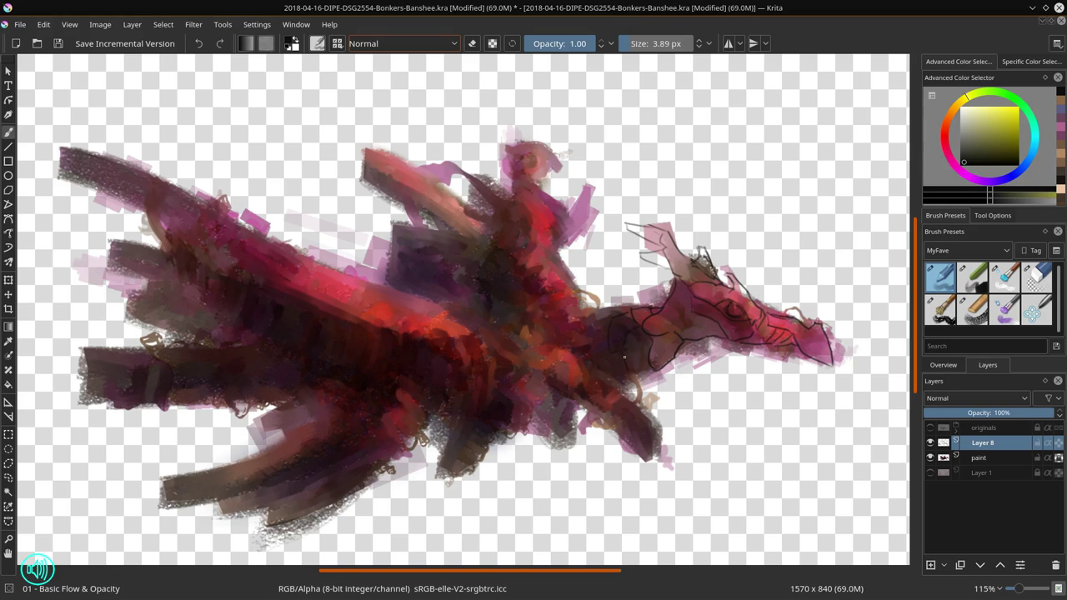
drag(626, 350, 639, 377)
Step: Sketch the rider's round face, headgear and the spike pointing back from the head
drag(537, 154, 532, 166)
drag(514, 154, 482, 137)
mouse_move(485, 137)
mouse_down()
mouse_move(505, 145)
mouse_move(502, 181)
mouse_up()
mouse_move(517, 146)
mouse_down()
mouse_move(547, 147)
mouse_move(559, 163)
mouse_up()
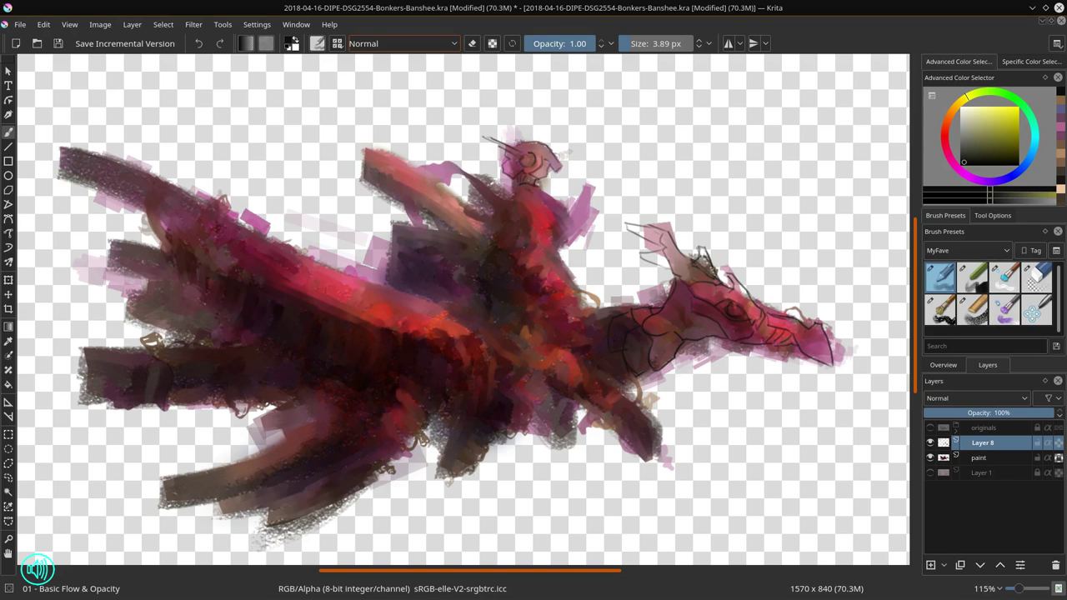
Step: Sketch the rider's spiked shoulder and upper torso, undoing the unwanted strokes
mouse_move(510, 187)
mouse_down()
mouse_move(501, 196)
mouse_move(517, 219)
mouse_move(495, 226)
mouse_move(465, 151)
mouse_up()
mouse_move(503, 185)
mouse_down()
mouse_move(465, 151)
mouse_move(462, 175)
mouse_move(495, 209)
mouse_move(476, 219)
mouse_move(520, 254)
mouse_up()
key(ctrl+z)
key(ctrl+z)
key(ctrl+z)
drag(518, 213, 551, 290)
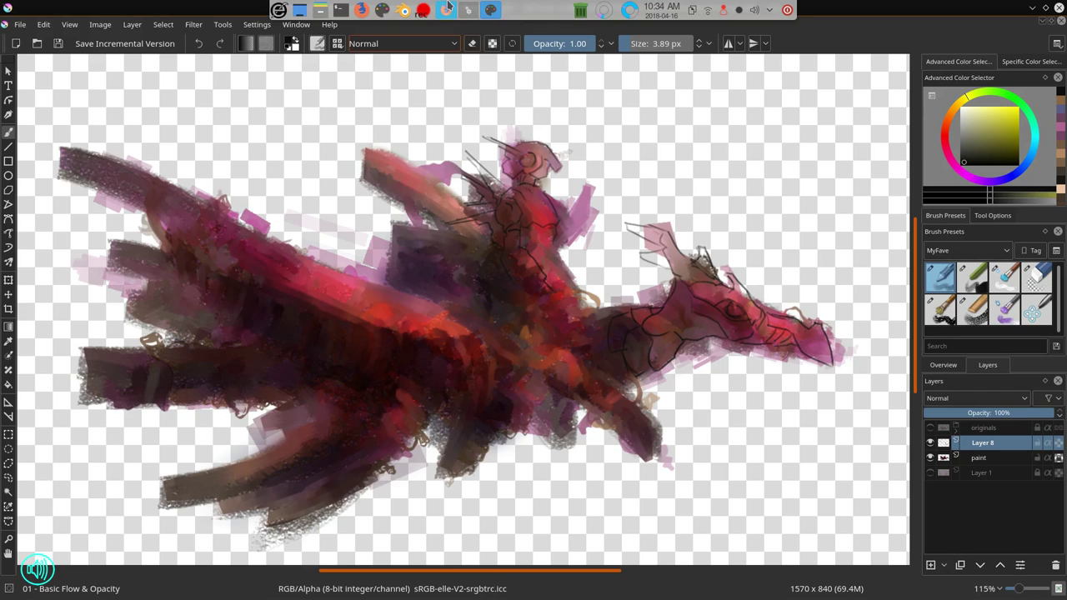
click(696, 10)
click(784, 57)
click(554, 312)
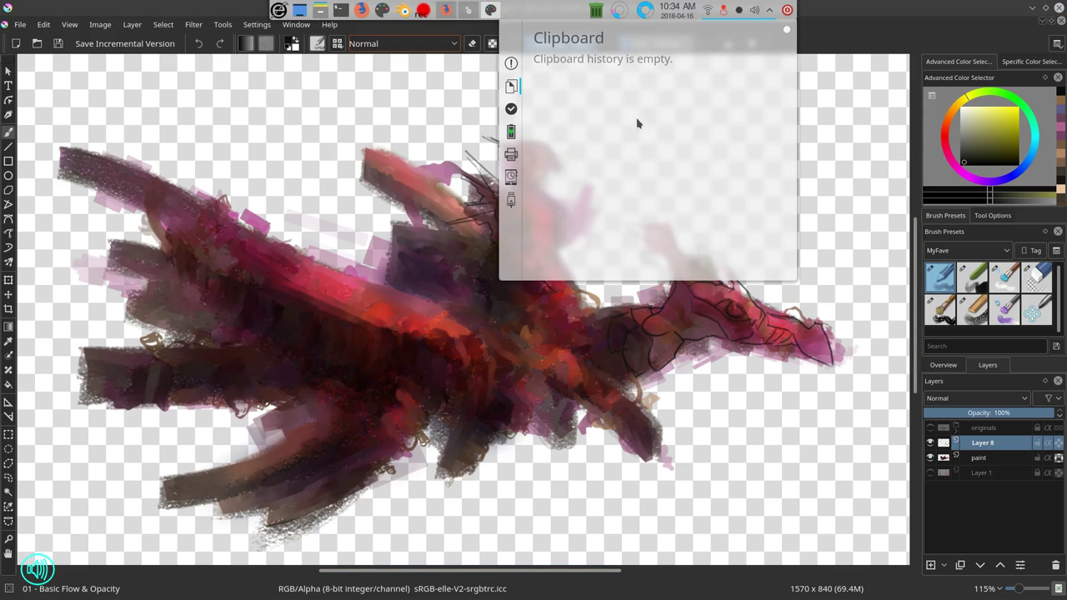
click(769, 11)
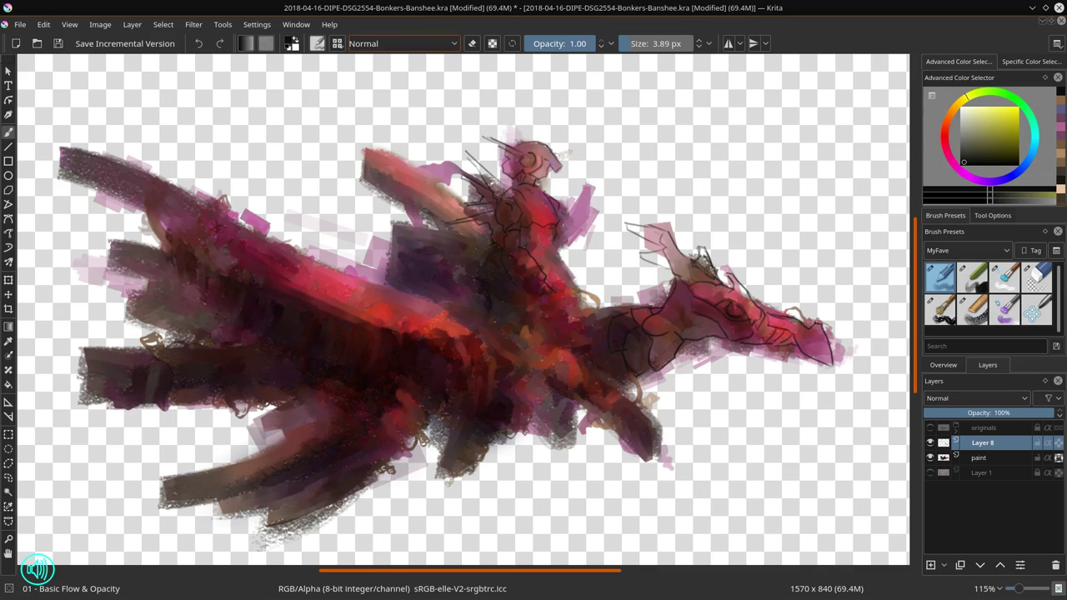
Step: Sketch the rider's raised forearm, hand, waist and hip, and erase the excess line over the thigh
mouse_move(562, 226)
mouse_down()
mouse_move(586, 196)
mouse_move(582, 241)
mouse_move(566, 247)
mouse_up()
drag(590, 178, 603, 174)
drag(534, 255, 546, 251)
key(ctrl+z)
mouse_move(540, 232)
mouse_down()
mouse_move(532, 254)
mouse_move(560, 267)
mouse_up()
drag(563, 271, 606, 301)
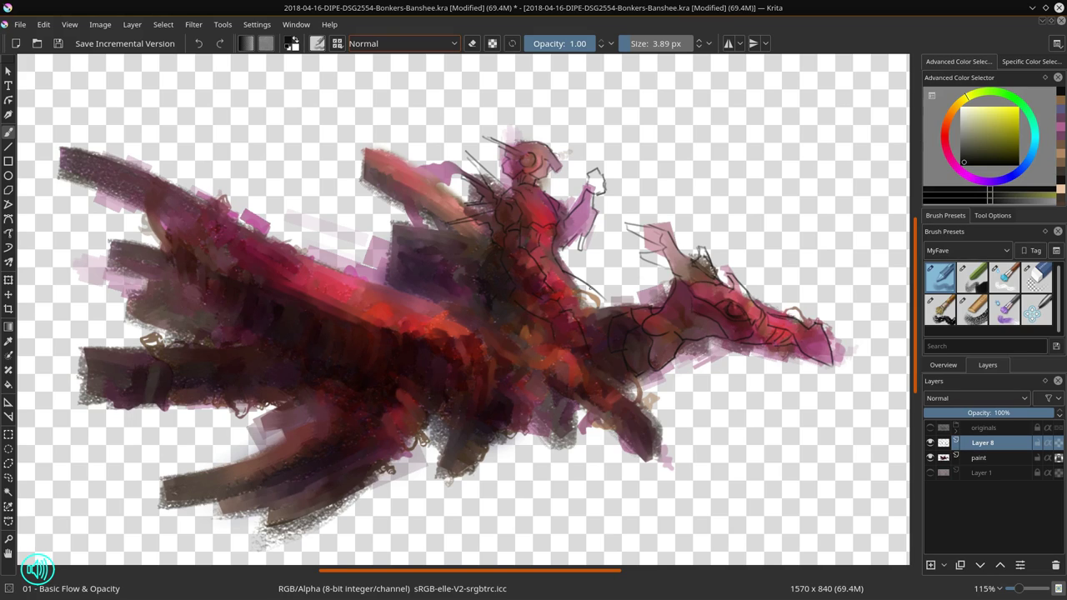
click(1035, 276)
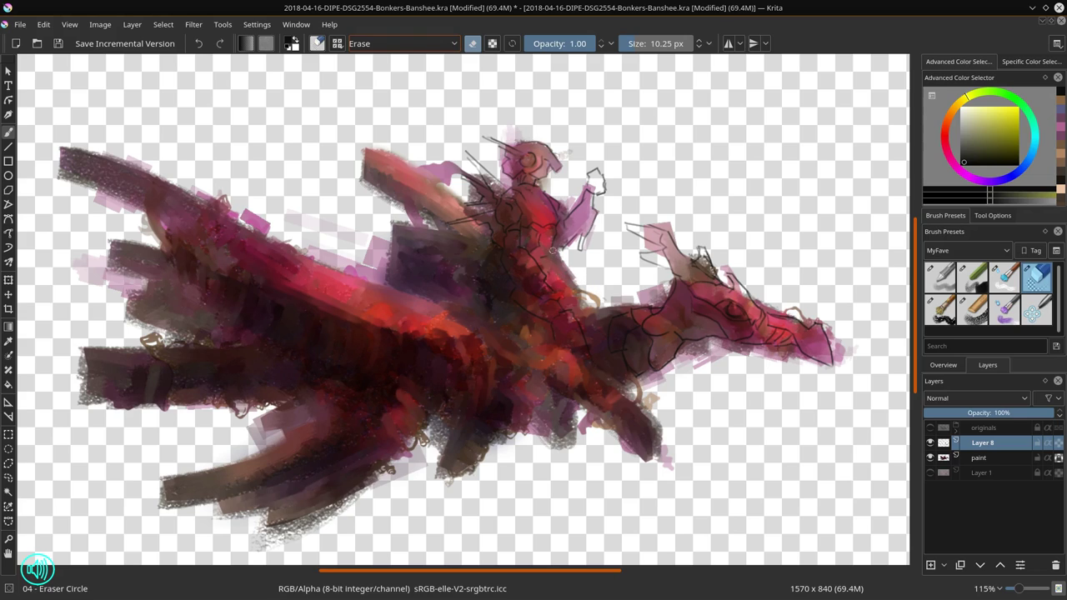
key(slash)
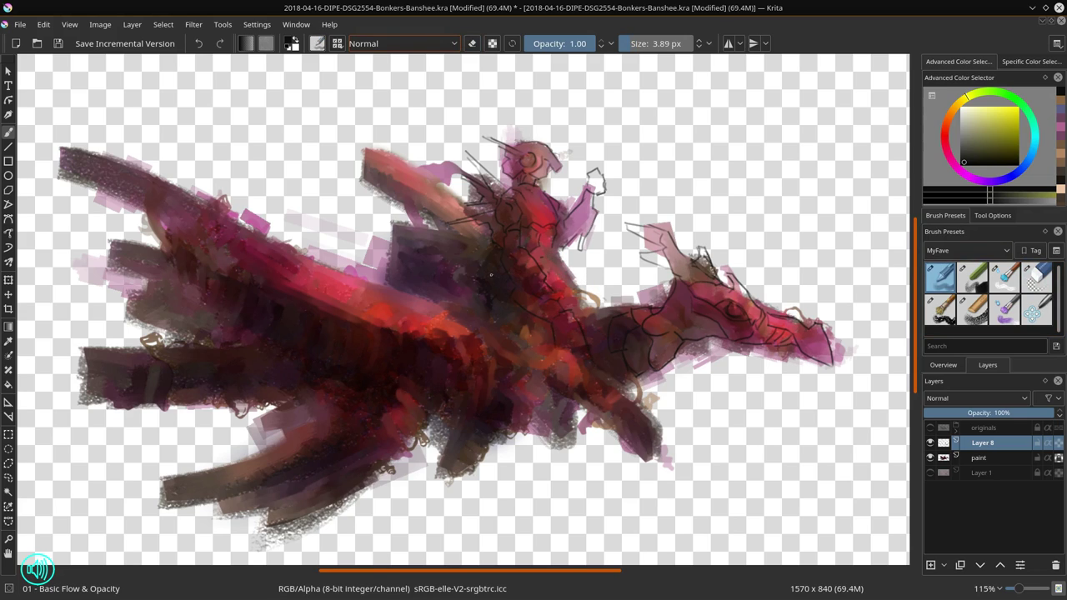
Step: Sketch the rider's rear arm, thigh and knee and the line toward the creature's neck, undoing the unwanted strokes
drag(474, 246, 470, 288)
key(ctrl+z)
mouse_move(550, 272)
mouse_down()
mouse_move(595, 292)
mouse_move(614, 275)
mouse_up()
key(ctrl+z)
key(ctrl+z)
key(ctrl+z)
mouse_move(582, 290)
mouse_down()
mouse_move(631, 308)
mouse_move(658, 299)
mouse_up()
key(ctrl+z)
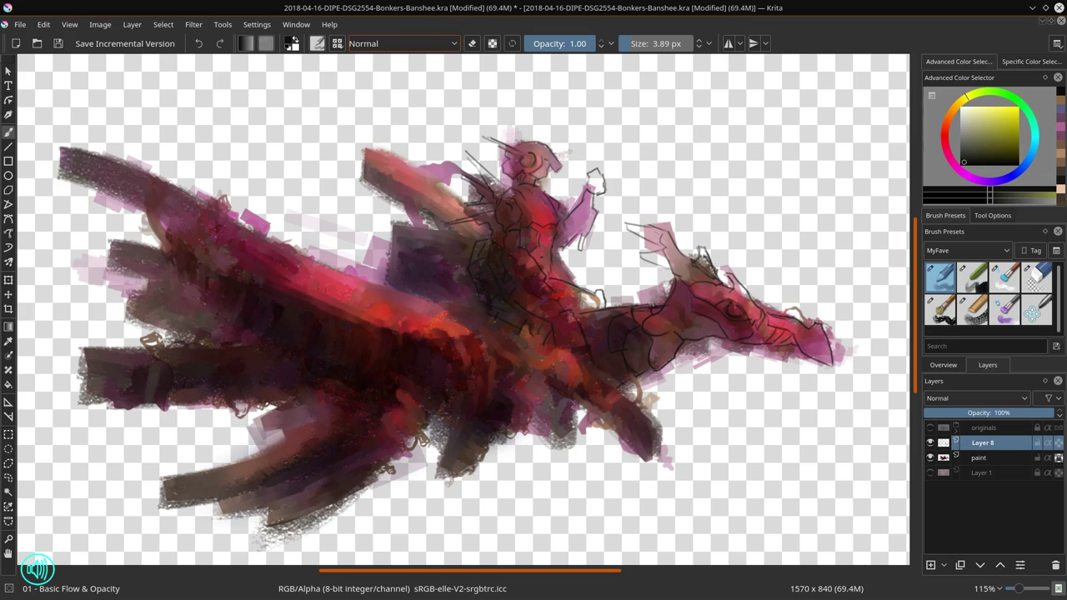
Step: Sketch the wing's base and the round opening beneath it on the creature's flank, undoing the first stray stroke
drag(554, 292, 564, 305)
key(ctrl+z)
mouse_move(439, 344)
mouse_down()
mouse_move(520, 325)
mouse_move(504, 358)
mouse_move(530, 368)
mouse_up()
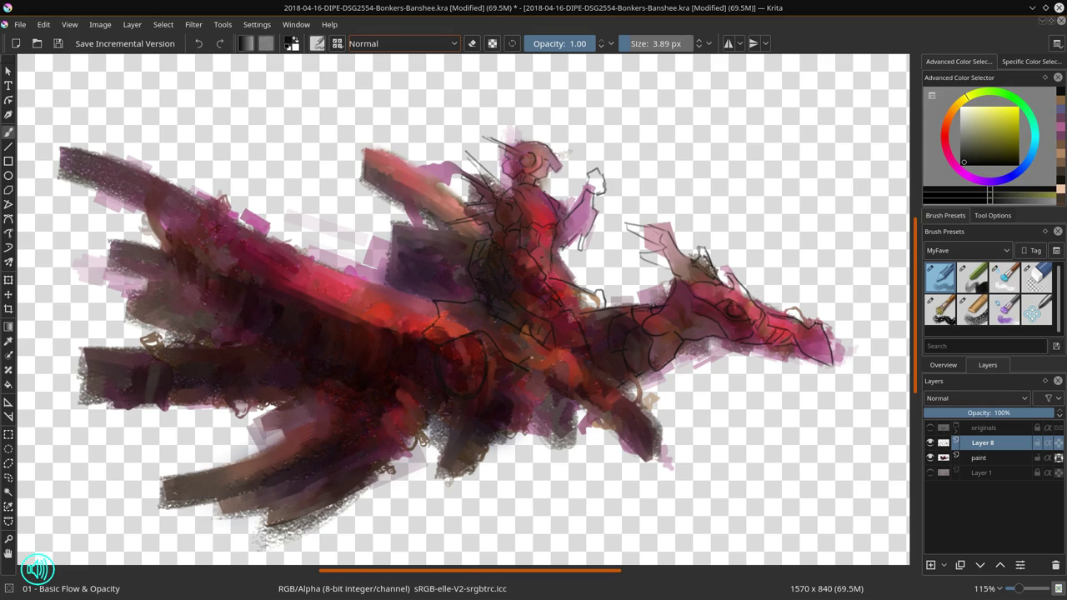
Step: Sketch the rider's lower leg and foot and the curved body line behind them, undoing the unwanted strokes
mouse_move(531, 359)
mouse_down()
mouse_move(555, 350)
mouse_move(561, 372)
mouse_up()
key(ctrl+z)
key(ctrl+z)
drag(560, 361, 575, 385)
drag(570, 400, 612, 417)
key(ctrl+z)
drag(527, 373, 502, 393)
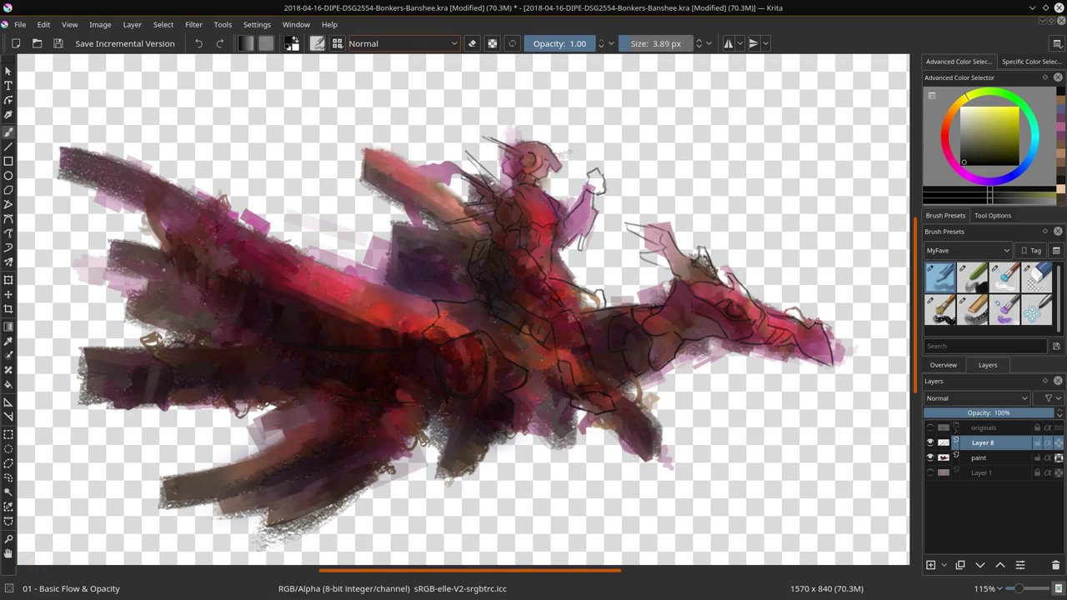
Step: Prepare a muted olive brush in Multiply mode at a size of 22.65 px
click(982, 142)
click(975, 136)
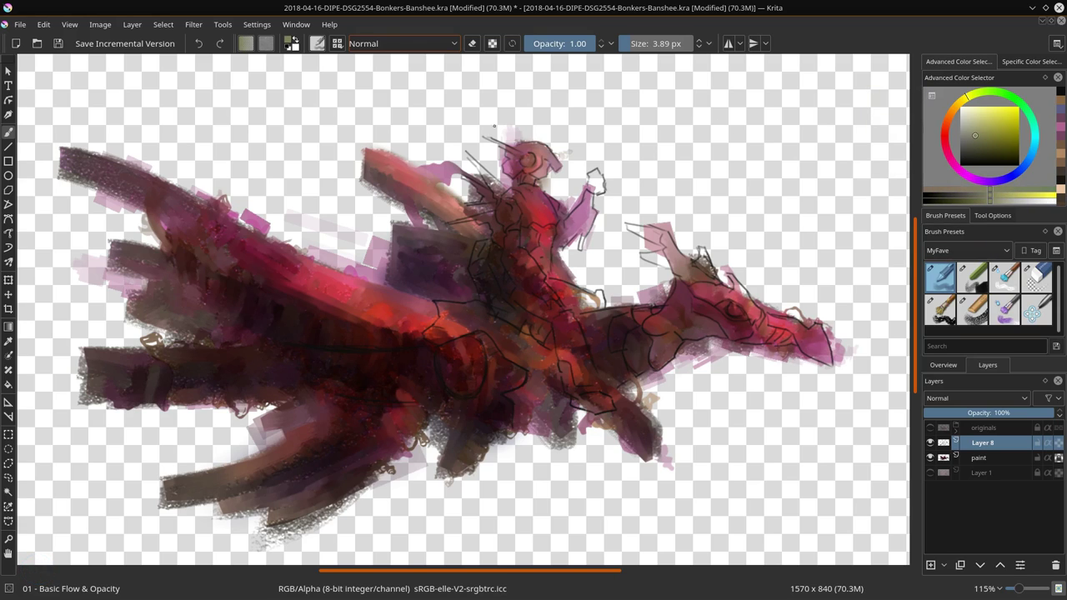
click(424, 43)
click(421, 156)
drag(495, 341, 507, 341)
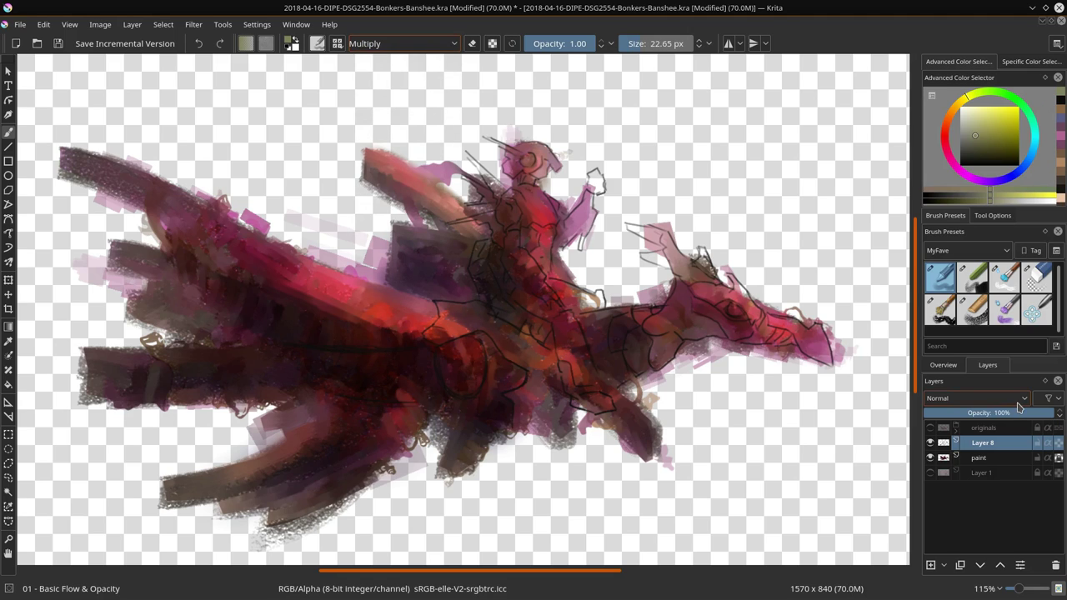
Step: Merge the outline sketch on Layer 8 down into the paint layer
right_click(1004, 442)
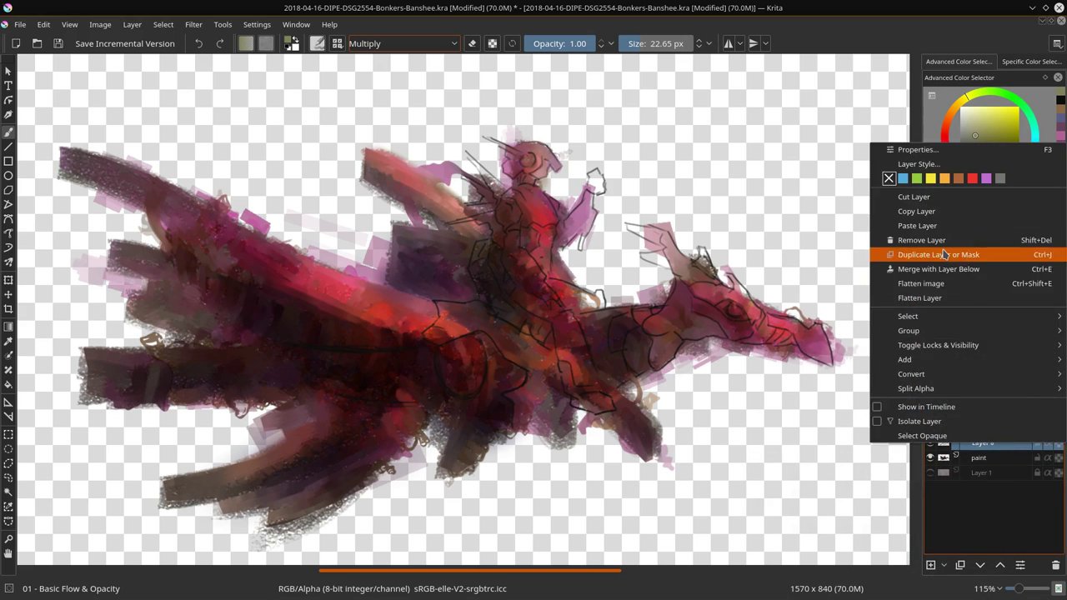
click(959, 188)
drag(1004, 439, 1006, 428)
click(956, 430)
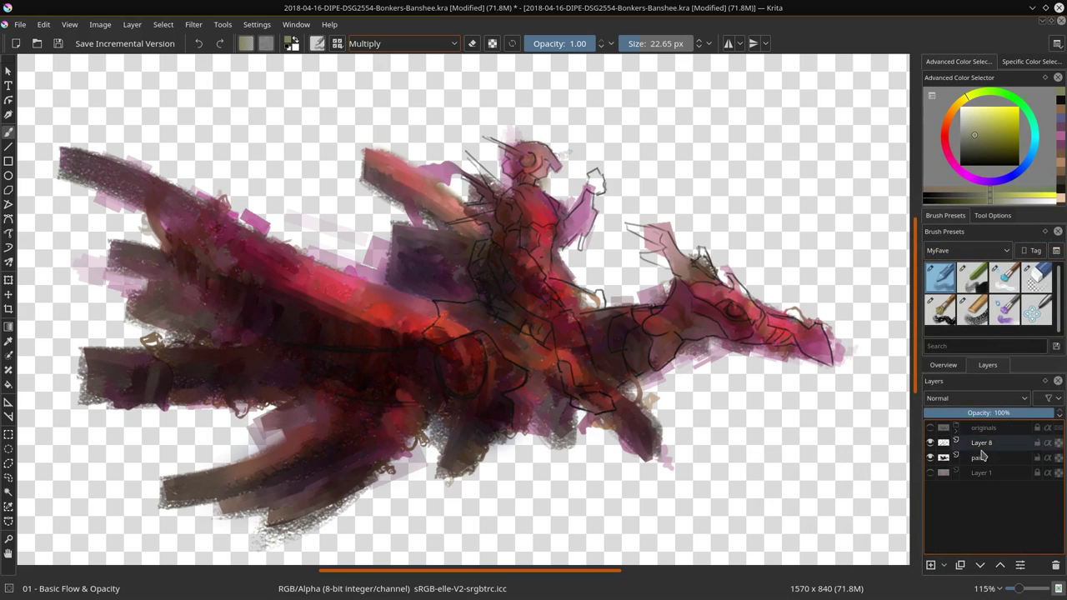
click(983, 444)
right_click(1000, 443)
click(964, 268)
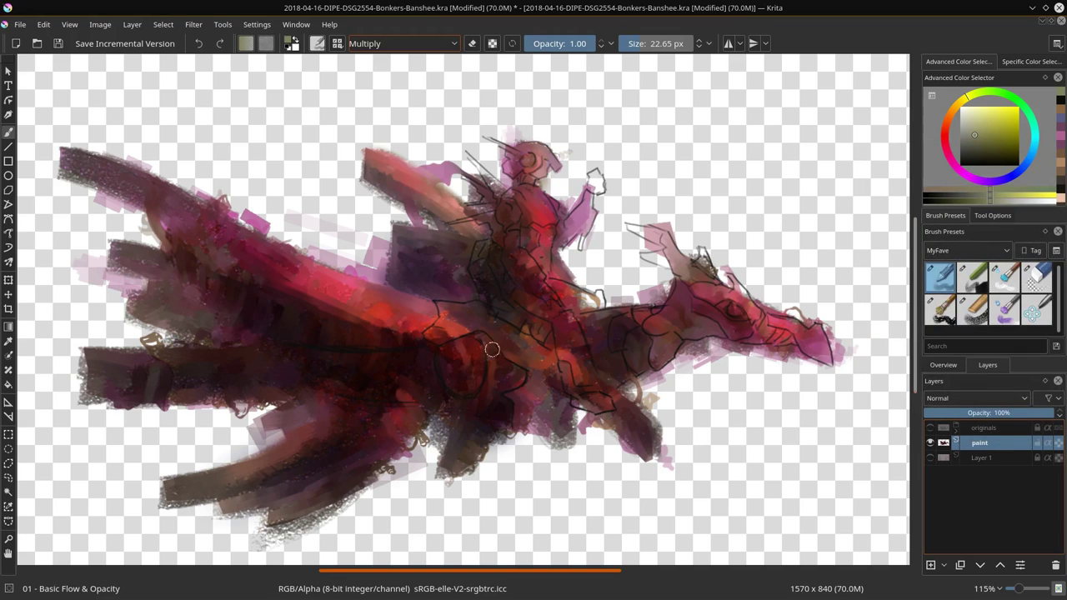
Step: Enlarge the brush to 47.86 px and darken the inside of the round opening on the creature's flank
key(bracketright)
key(bracketright)
key(bracketright)
mouse_move(493, 390)
mouse_down()
mouse_move(474, 369)
mouse_move(443, 370)
mouse_up()
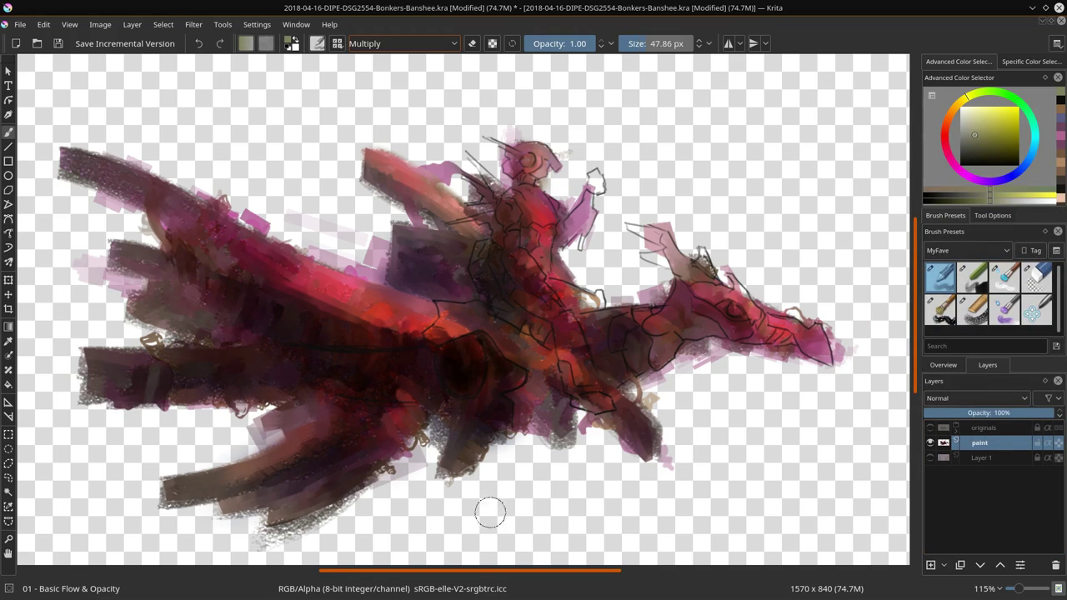
Step: Paint a warm glow around the opening's rim with a muted orange Color Dodge brush at 25.76 px
click(985, 134)
click(947, 114)
click(430, 43)
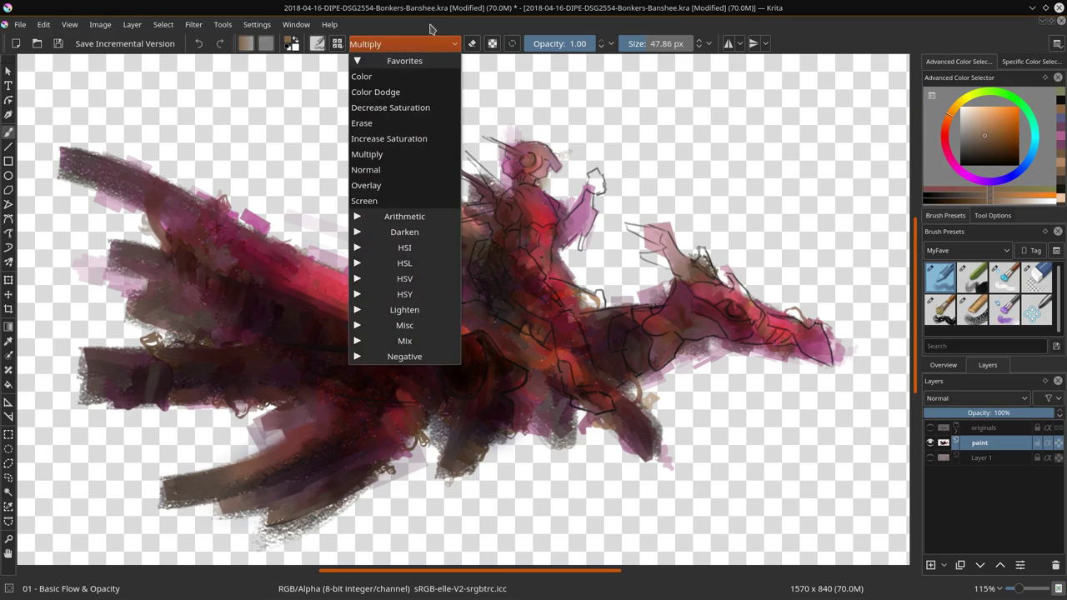
click(417, 91)
drag(495, 371, 481, 371)
mouse_move(437, 359)
mouse_down()
mouse_move(441, 389)
mouse_move(429, 351)
mouse_move(487, 396)
mouse_move(441, 382)
mouse_up()
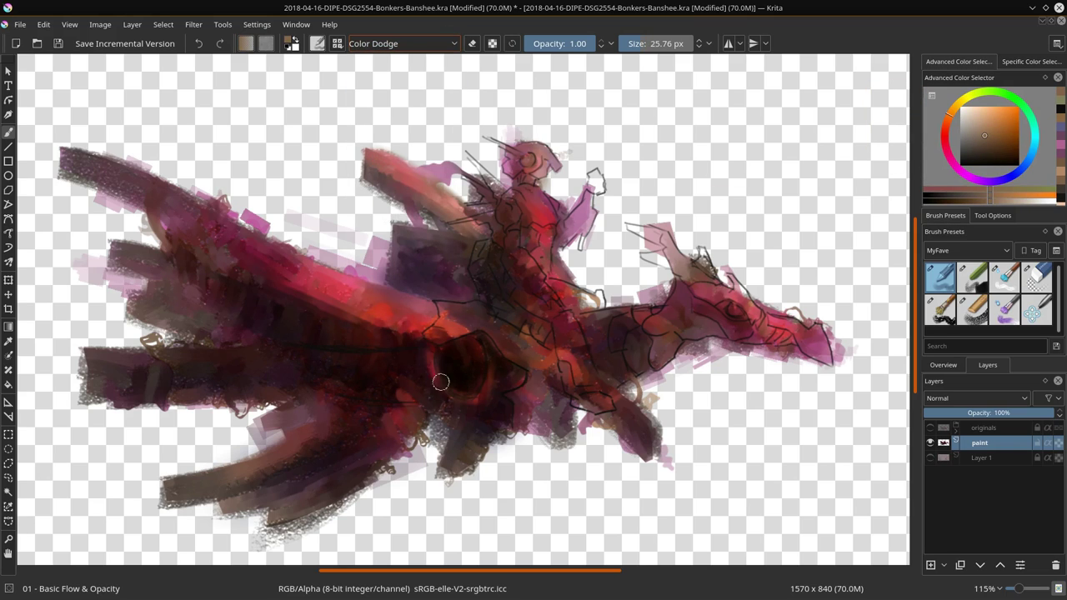
Step: Undo the first highlight stroke, and brighten the near wing's leading edge from its base to the tip
drag(452, 307, 303, 266)
key(ctrl+z)
mouse_move(392, 293)
mouse_down()
mouse_move(305, 265)
mouse_move(190, 193)
mouse_move(83, 158)
mouse_up()
mouse_move(437, 308)
mouse_down()
mouse_move(480, 310)
mouse_move(444, 325)
mouse_up()
Step: Intensify the glow on the opening's rim and add warm highlights to the rider's leg, arm and raised hand at 16.28 px
drag(530, 349, 510, 352)
drag(437, 388, 477, 401)
mouse_move(568, 318)
mouse_down()
mouse_move(586, 370)
mouse_move(567, 320)
mouse_up()
mouse_move(514, 252)
mouse_down()
mouse_move(535, 273)
mouse_move(506, 204)
mouse_move(546, 188)
mouse_move(594, 200)
mouse_move(595, 175)
mouse_move(597, 185)
mouse_up()
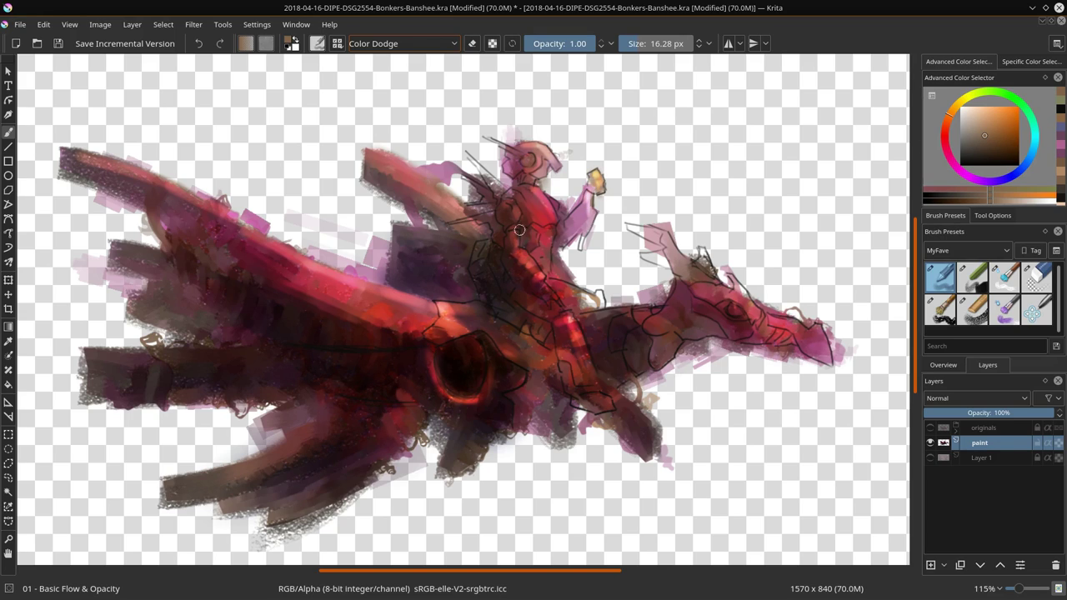
Step: Highlight the spike behind the rider's shoulder and the upper edge of the far wing in orange Color Dodge
mouse_move(486, 167)
mouse_down()
mouse_move(510, 190)
mouse_move(469, 156)
mouse_move(476, 165)
mouse_up()
mouse_move(366, 150)
mouse_down()
mouse_move(457, 192)
mouse_move(435, 188)
mouse_up()
drag(435, 188, 461, 209)
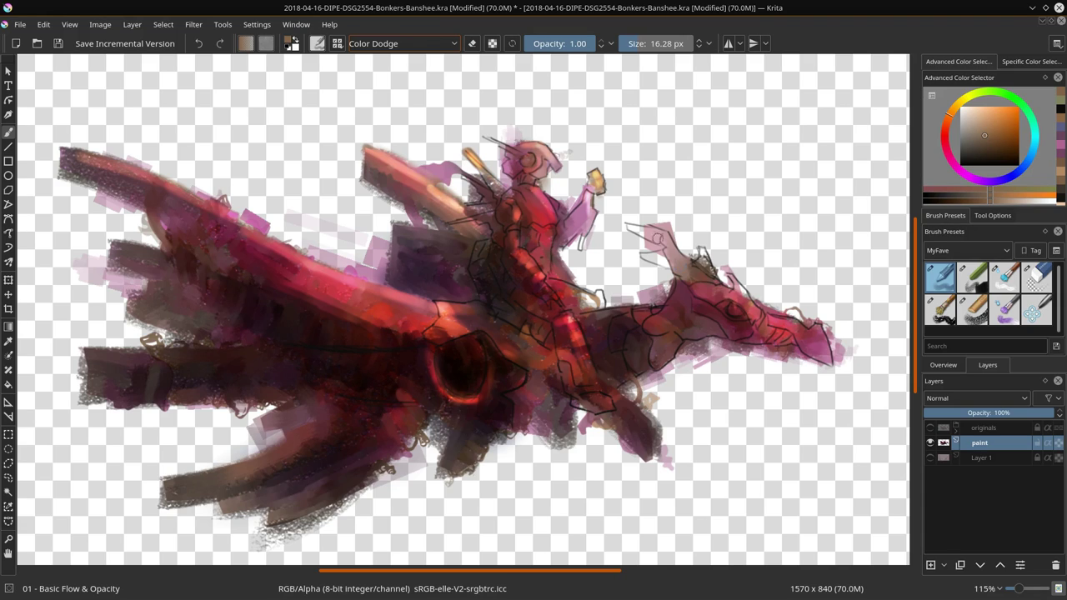
Step: Brighten the creature's horns, crest and snout with warm Color Dodge highlights, undoing the unwanted strokes
drag(658, 238, 632, 227)
mouse_move(631, 227)
mouse_down()
mouse_move(676, 226)
mouse_move(650, 228)
mouse_move(708, 255)
mouse_move(705, 251)
mouse_up()
key(ctrl+z)
key(ctrl+z)
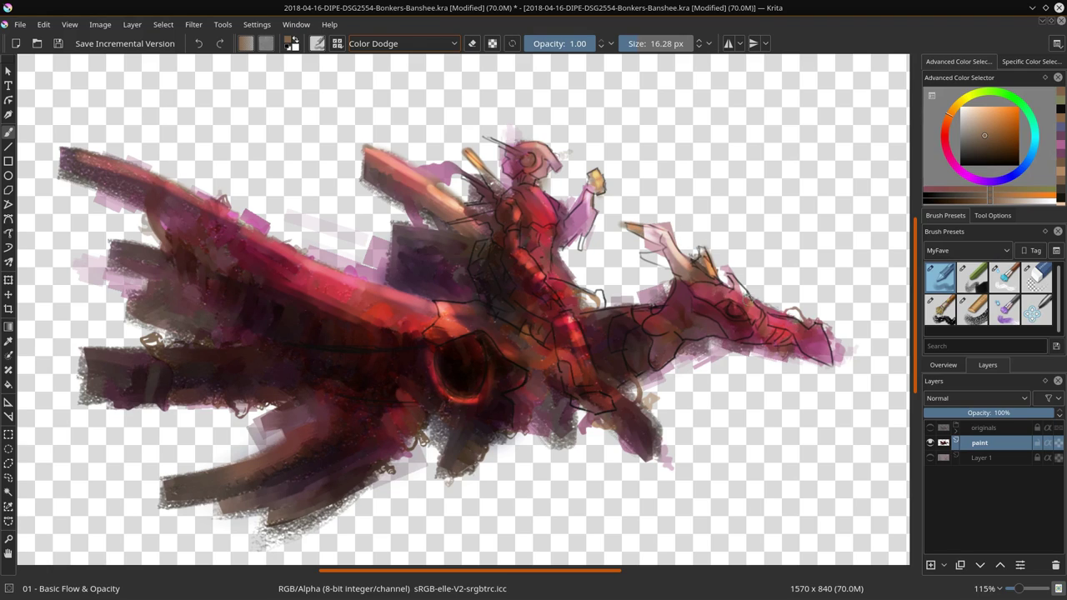
mouse_move(749, 295)
mouse_down()
mouse_move(736, 270)
mouse_move(753, 277)
mouse_move(772, 330)
mouse_move(762, 319)
mouse_move(817, 326)
mouse_move(831, 357)
mouse_up()
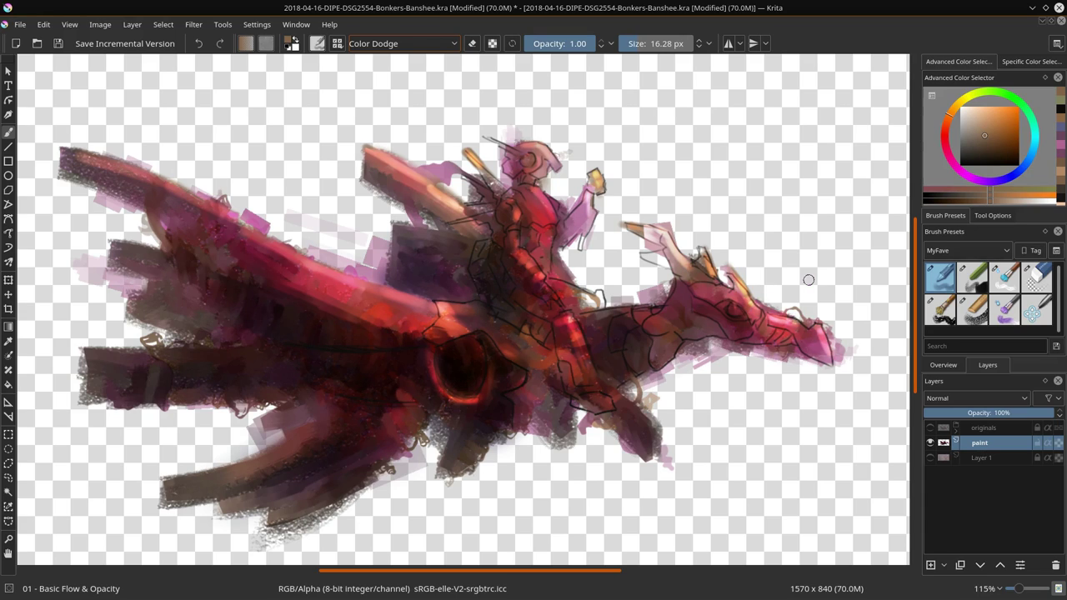
Step: Shade the underside of the creature's jaw and neck with a muted blue Multiply brush at 37.90 px
click(967, 140)
click(440, 37)
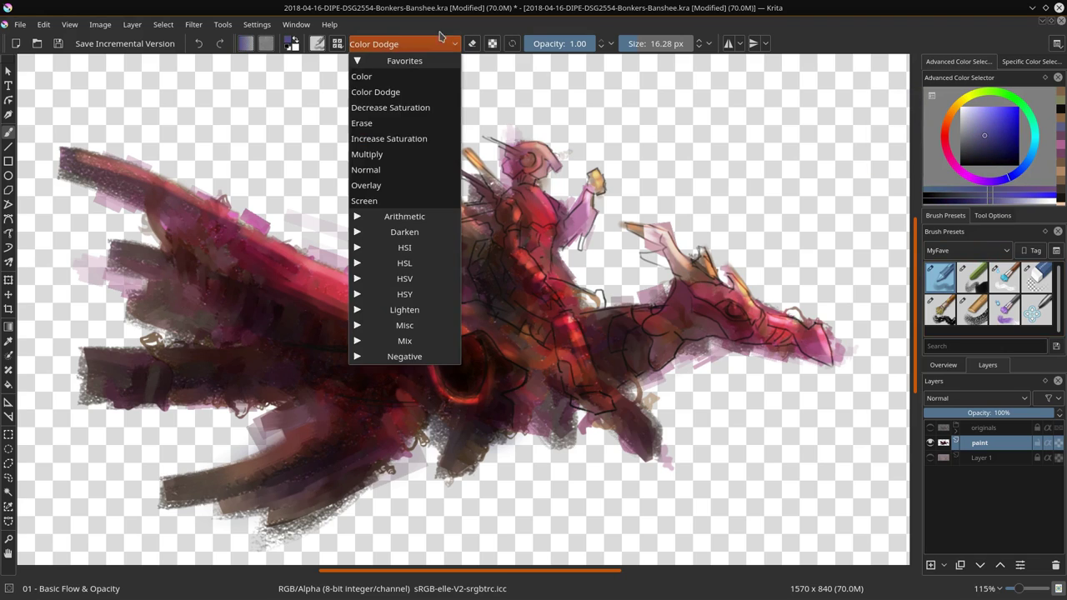
click(367, 154)
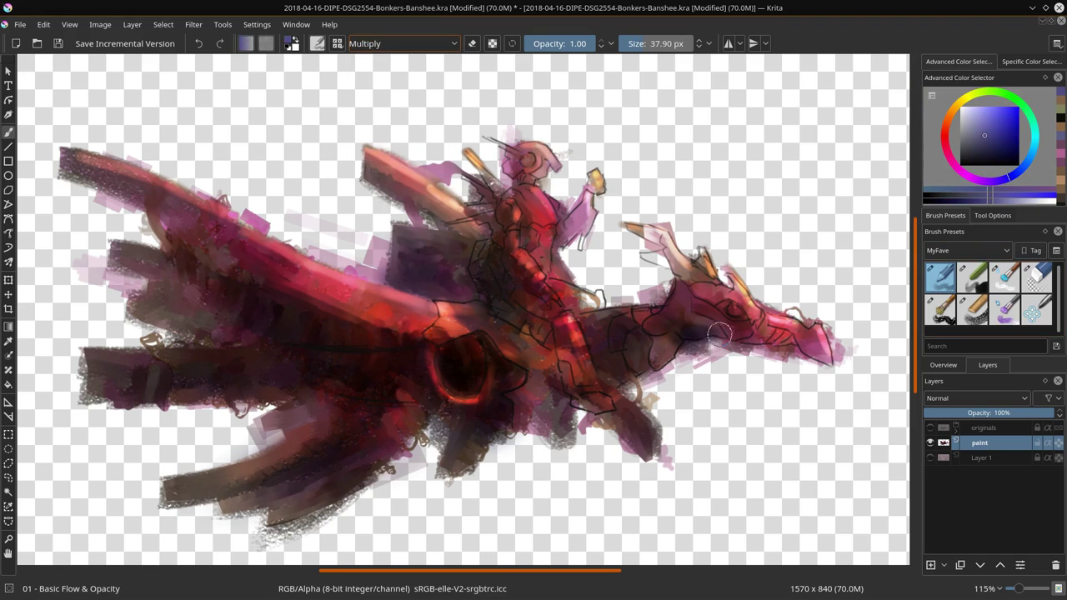
mouse_move(719, 333)
mouse_down()
mouse_move(666, 353)
mouse_move(635, 331)
mouse_up()
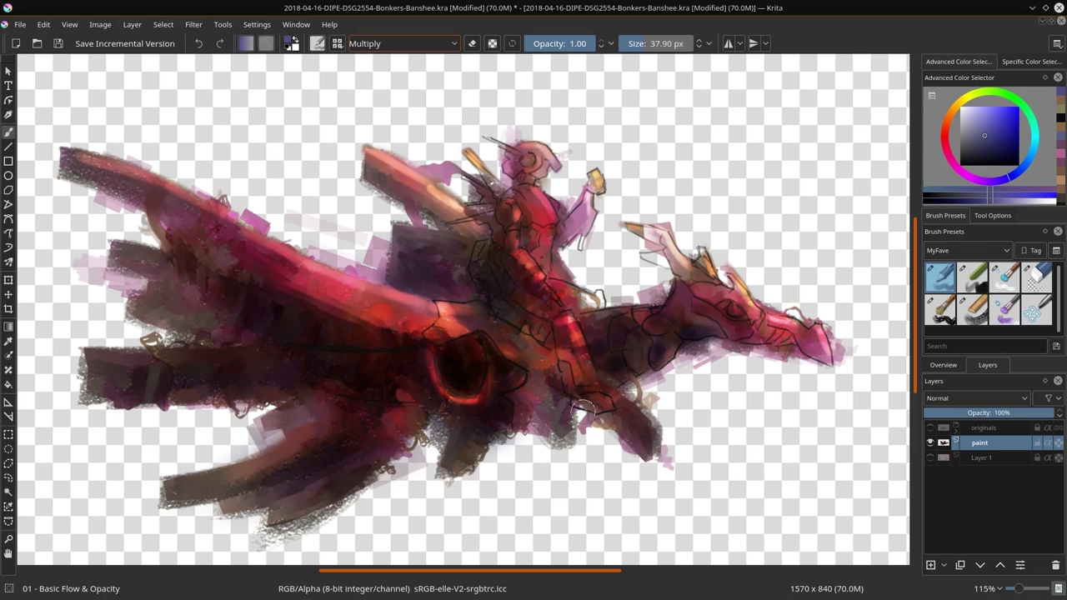
Step: Highlight the rider's far knee and the top of the neck in orange Color Dodge, and preview the painting over Layer 1
click(952, 108)
click(417, 43)
click(383, 93)
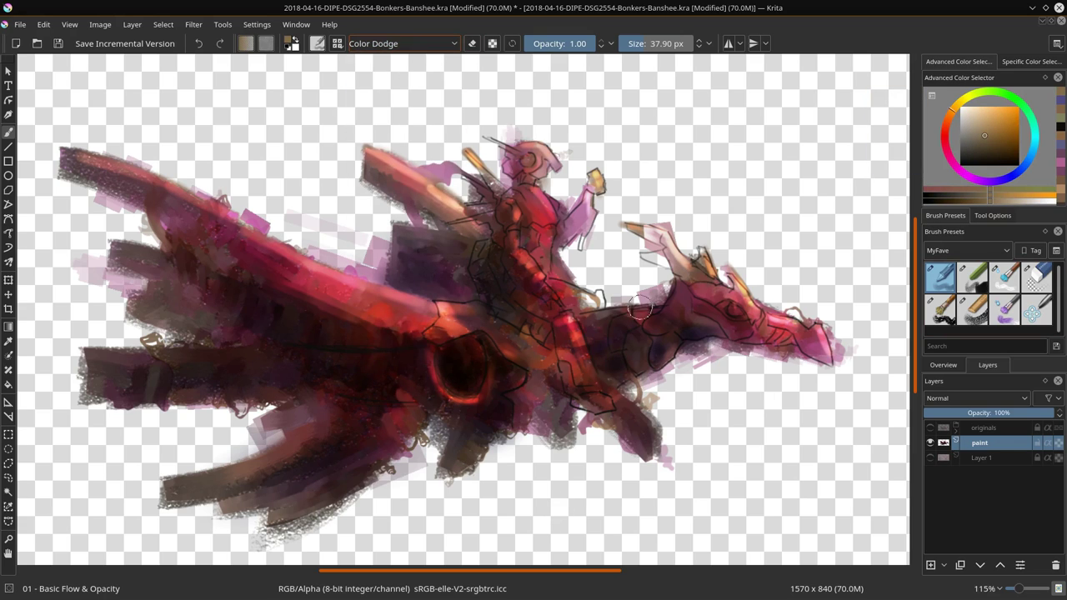
mouse_move(650, 319)
mouse_down()
mouse_move(599, 317)
mouse_move(605, 290)
mouse_move(627, 316)
mouse_move(602, 315)
mouse_move(664, 305)
mouse_up()
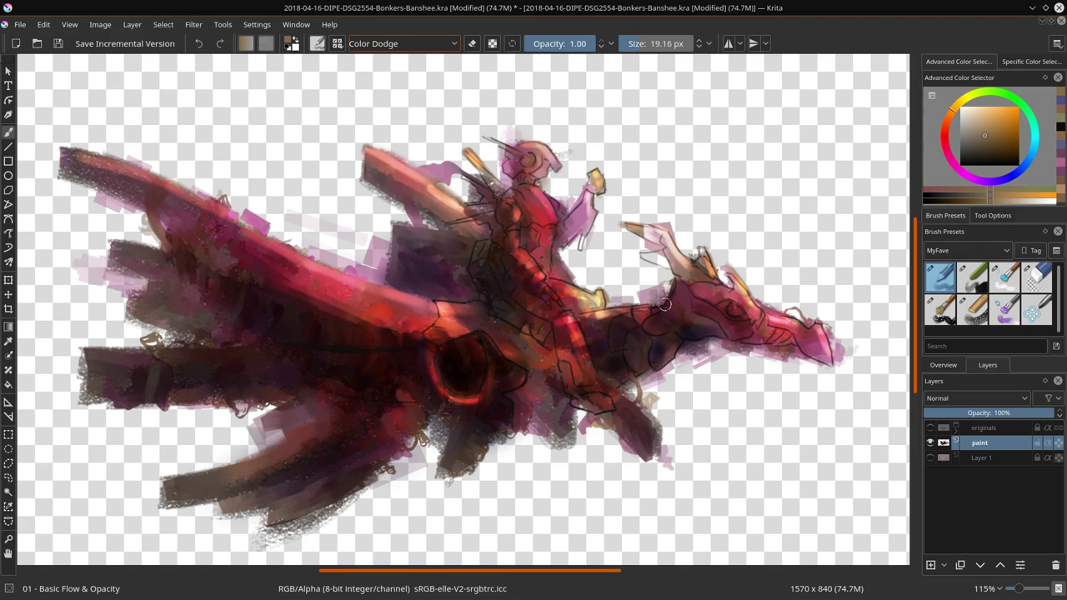
click(930, 457)
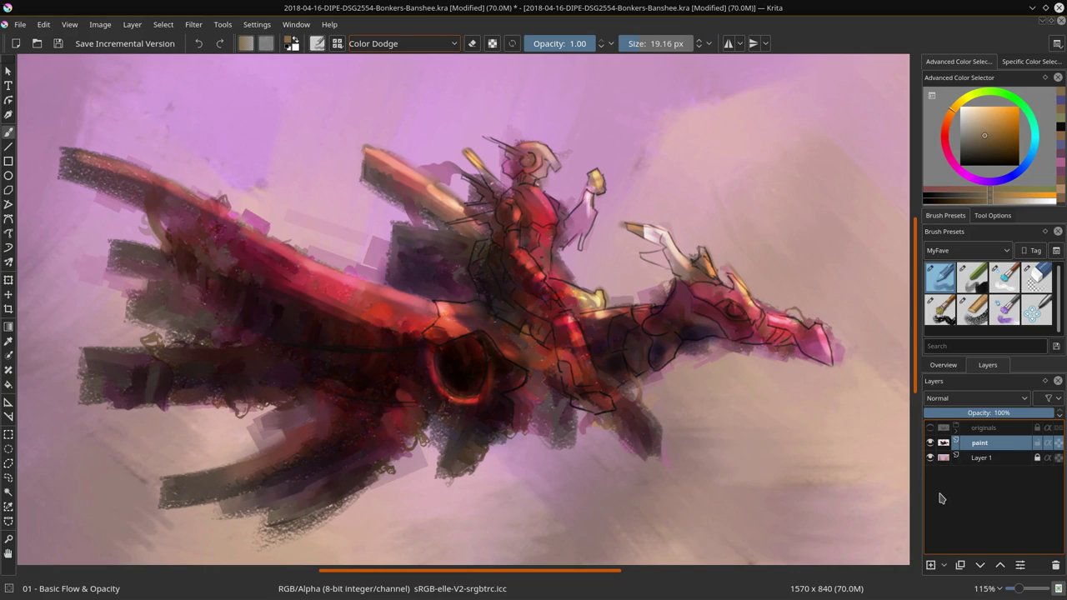
click(930, 458)
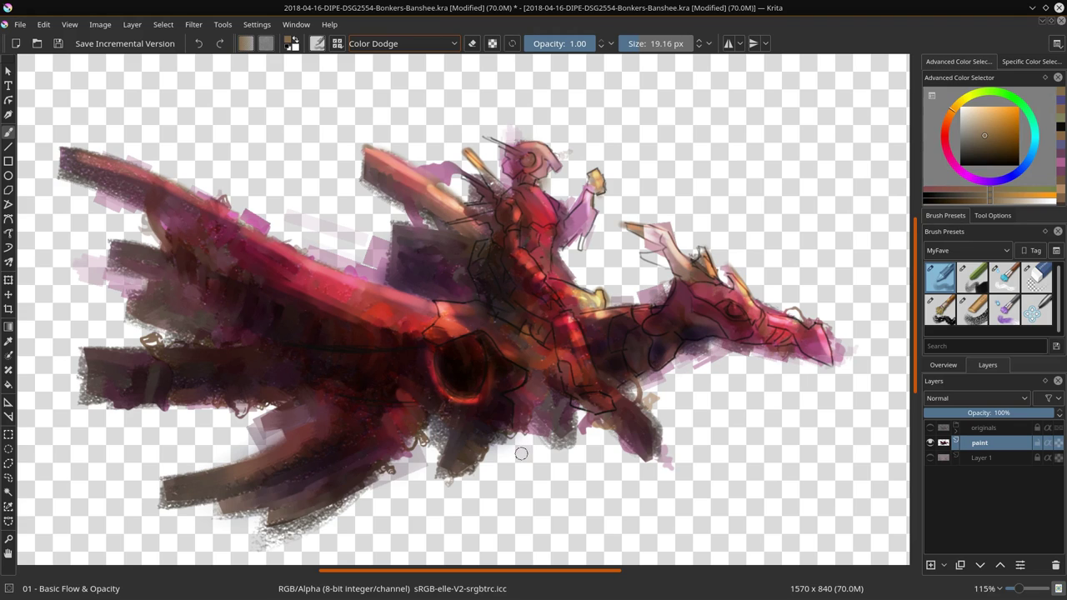
Step: Deepen the shadows under the creature's body with a muted blue Multiply brush at 51.47 px
click(433, 43)
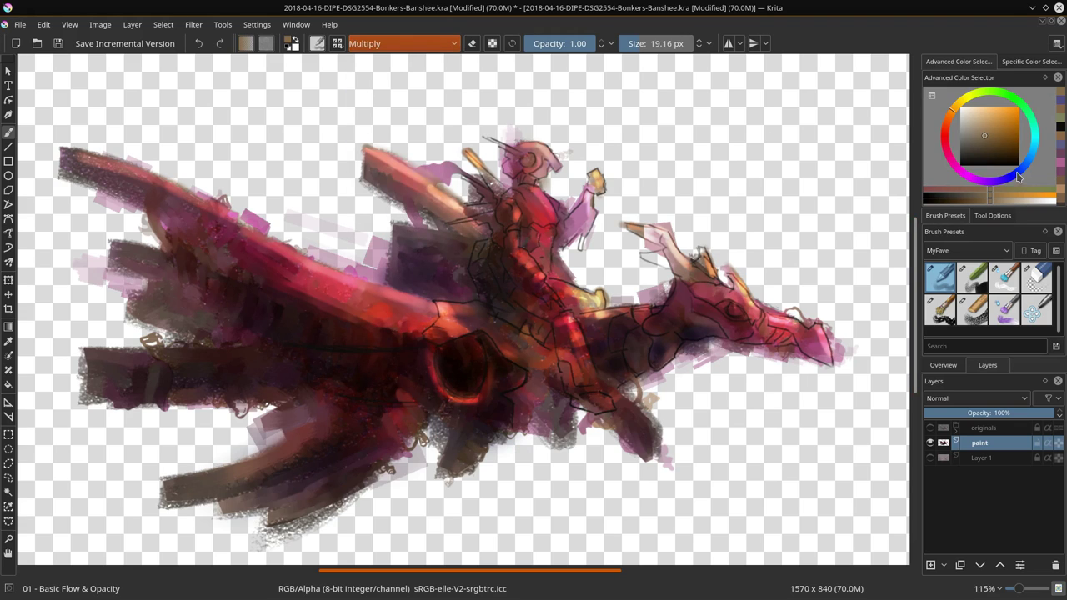
click(1015, 175)
mouse_move(524, 373)
shift+mouse_down()
mouse_move(542, 374)
mouse_move(531, 389)
shift+mouse_up()
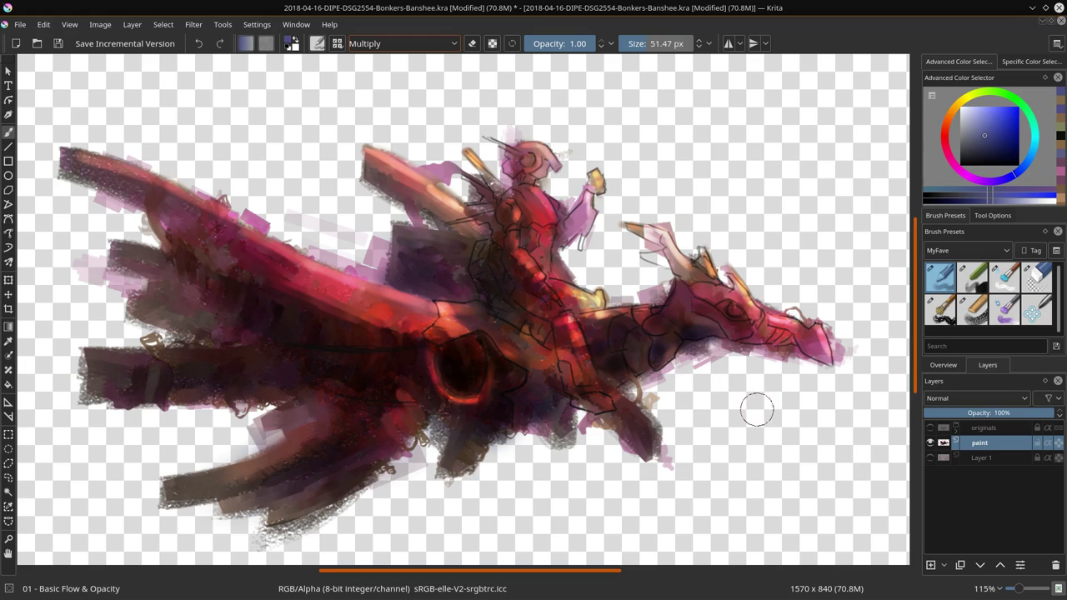
Step: Return the brush to Normal blending mode and save the document
click(402, 43)
click(369, 175)
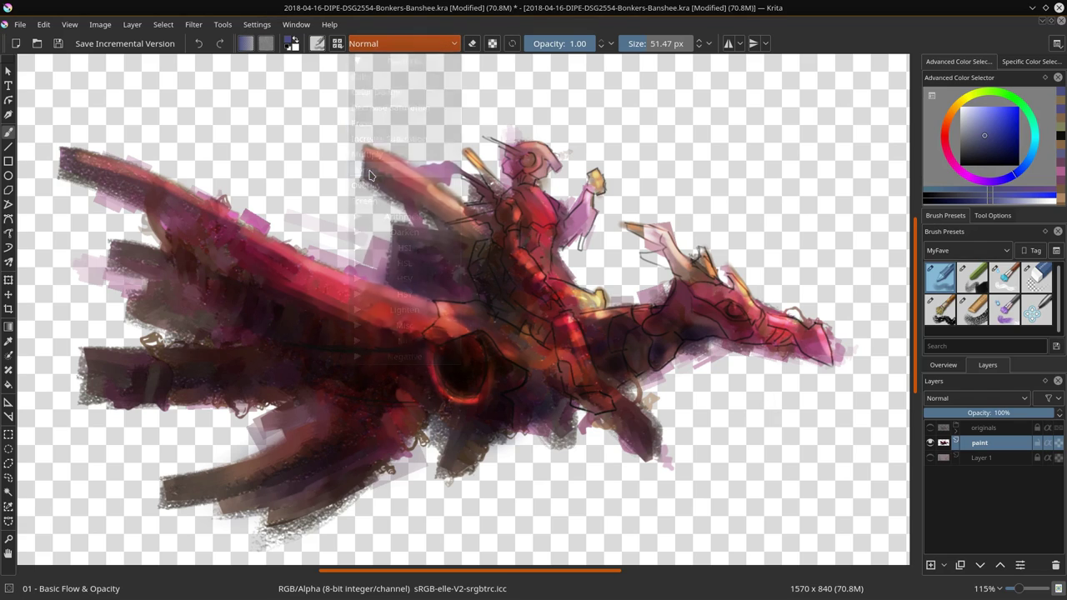
click(58, 44)
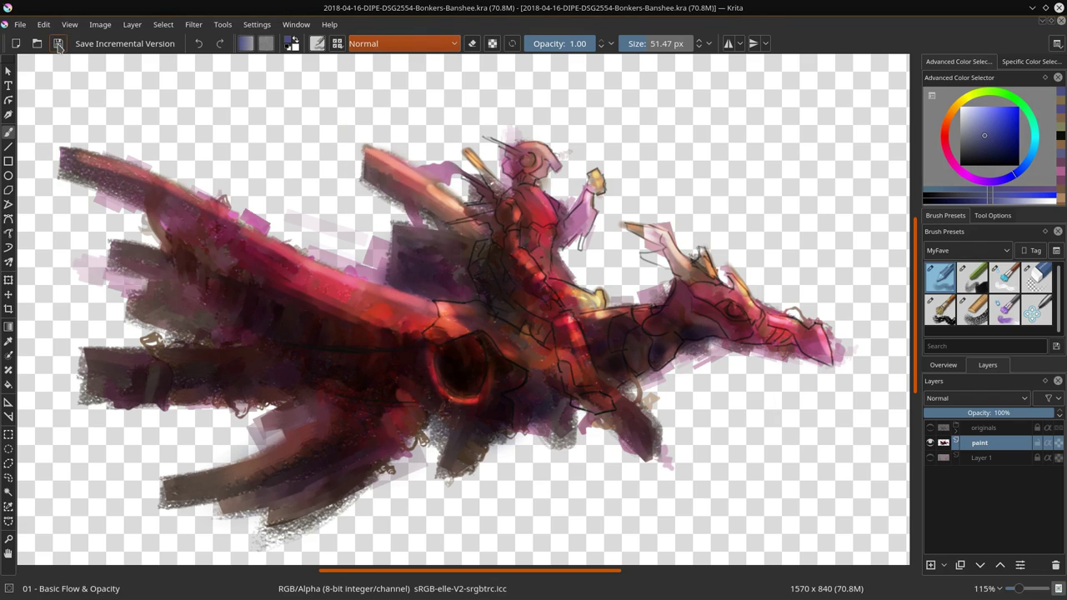
Step: Erase the rough edges around the creature's rear leg and belly with the 04 Eraser Circle brush at 7.42 px
click(8, 463)
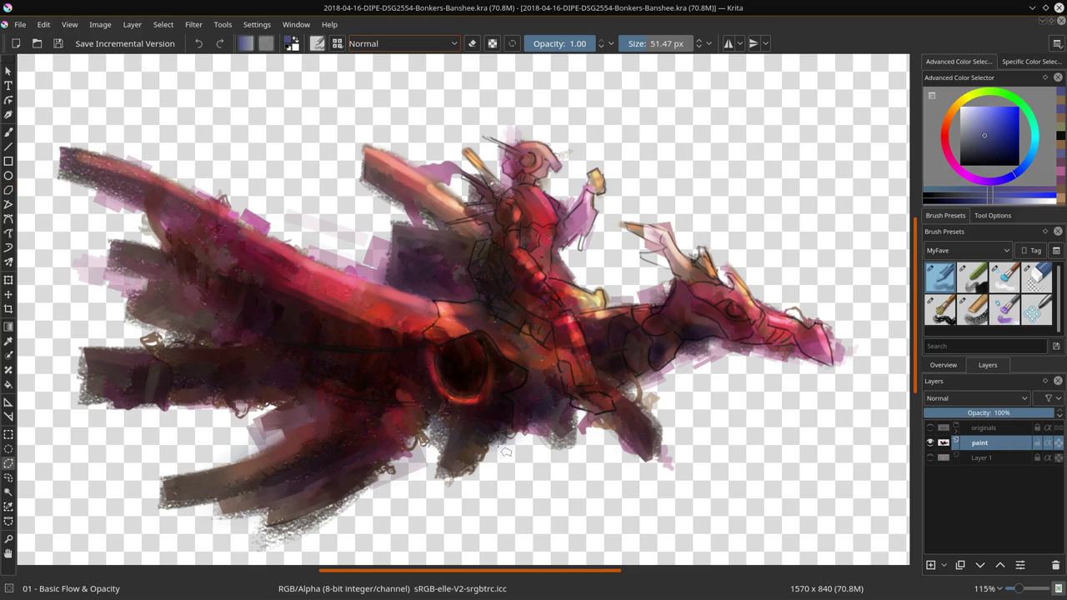
click(1033, 283)
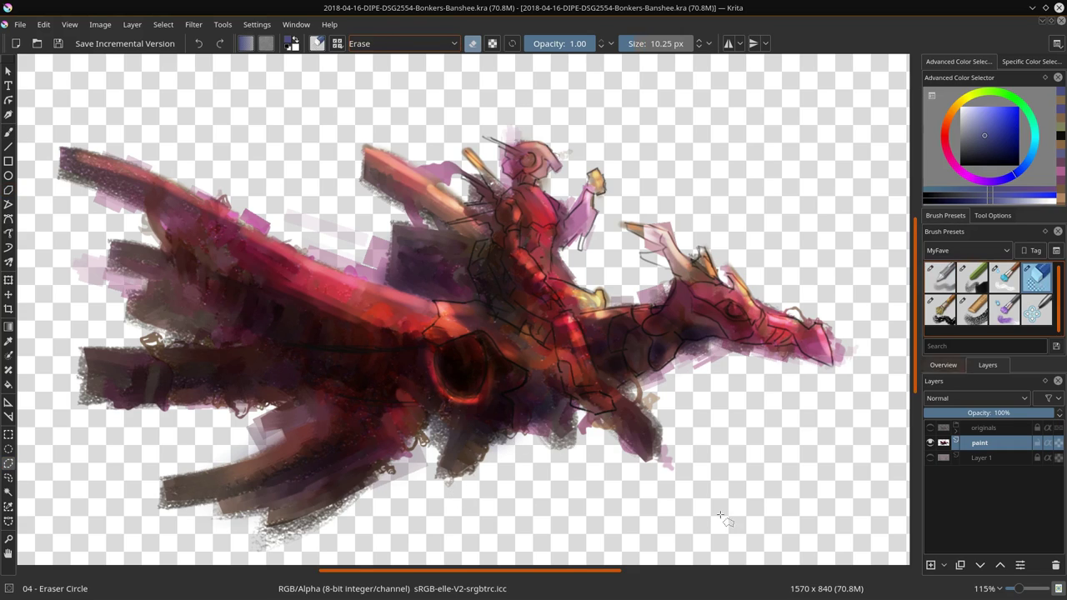
key(b)
click(493, 448)
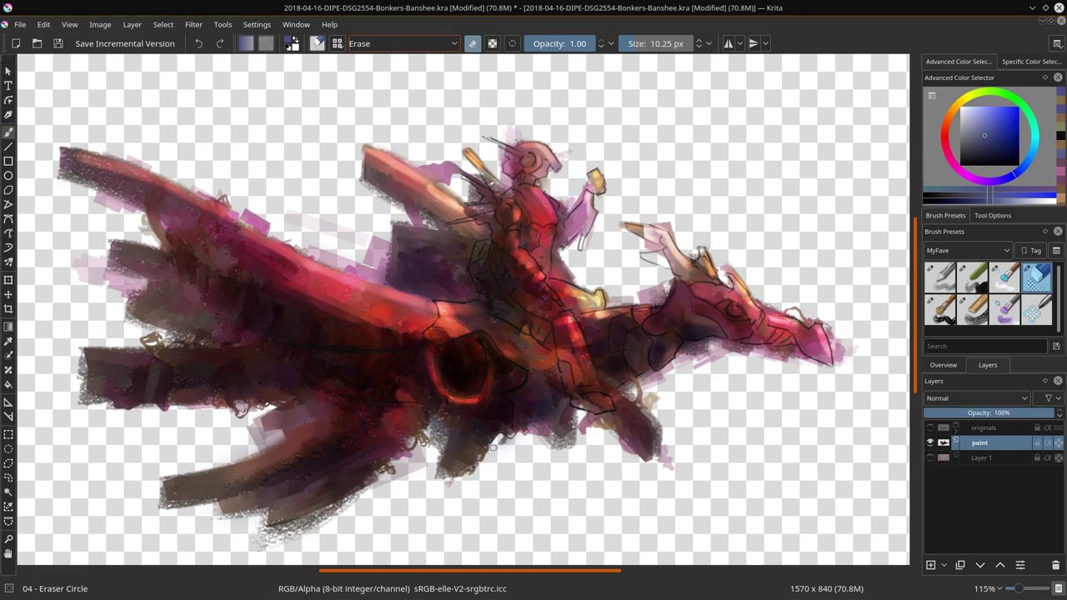
shift+drag(501, 446, 502, 446)
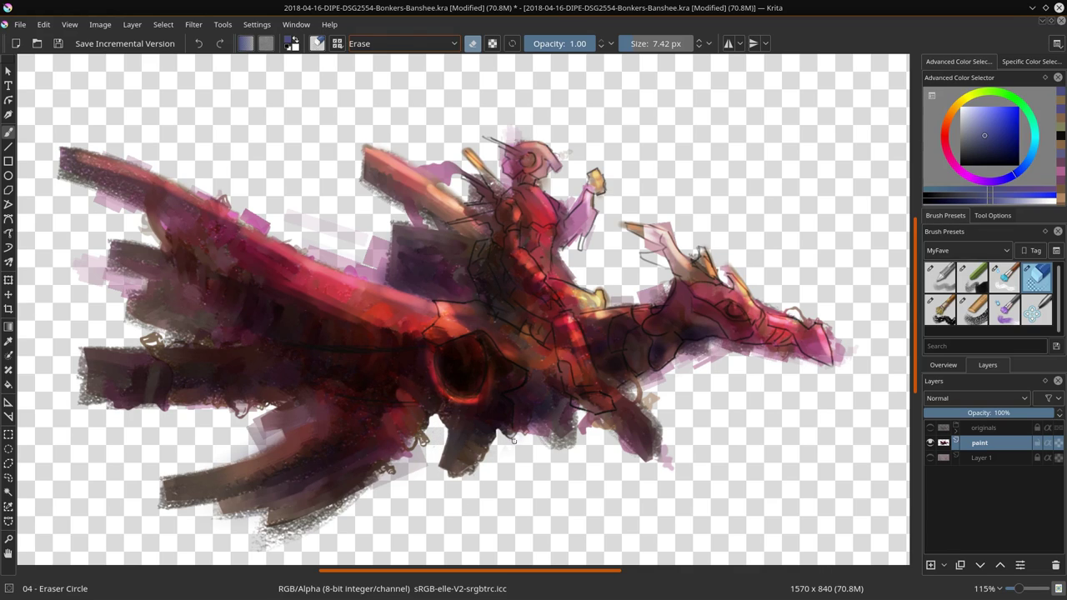
Step: Carve a jagged silhouette along the belly below the rider's foot and erase the leftover paint beneath it
mouse_move(534, 424)
mouse_down()
mouse_move(560, 440)
mouse_move(581, 415)
mouse_move(601, 419)
mouse_move(589, 416)
mouse_up()
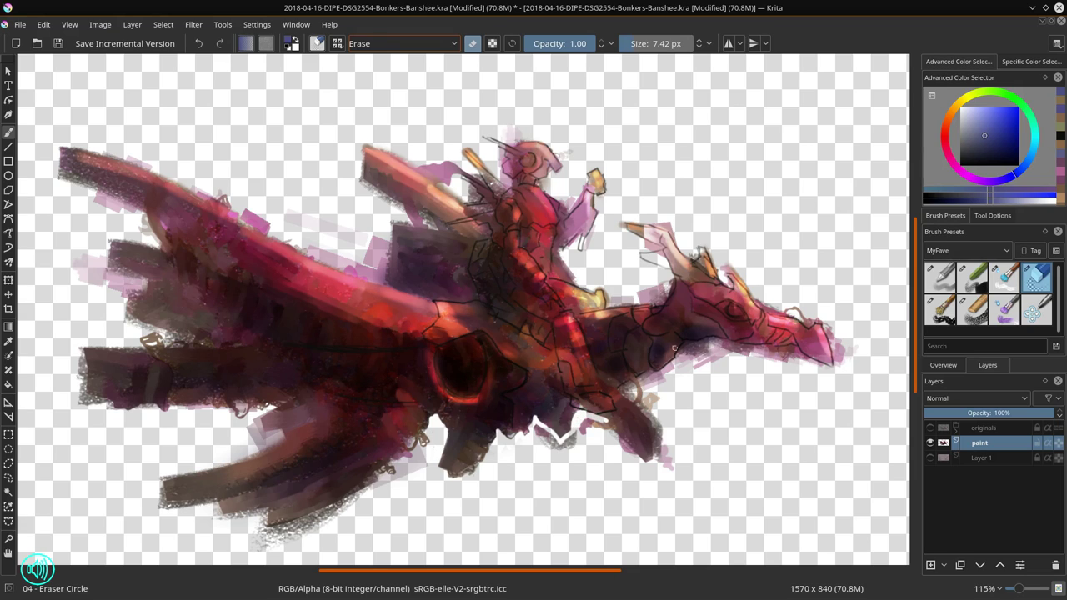
drag(591, 457, 605, 457)
drag(577, 435, 561, 444)
mouse_move(561, 451)
mouse_down()
mouse_move(540, 425)
mouse_move(549, 442)
mouse_up()
Step: Clean the edges around the creature's front leg and lower wing with the eraser at 10.08 px, and check them against Layer 1
mouse_move(669, 436)
mouse_down()
mouse_move(675, 481)
mouse_move(671, 427)
mouse_move(658, 440)
mouse_move(659, 424)
mouse_move(662, 439)
mouse_move(627, 396)
mouse_up()
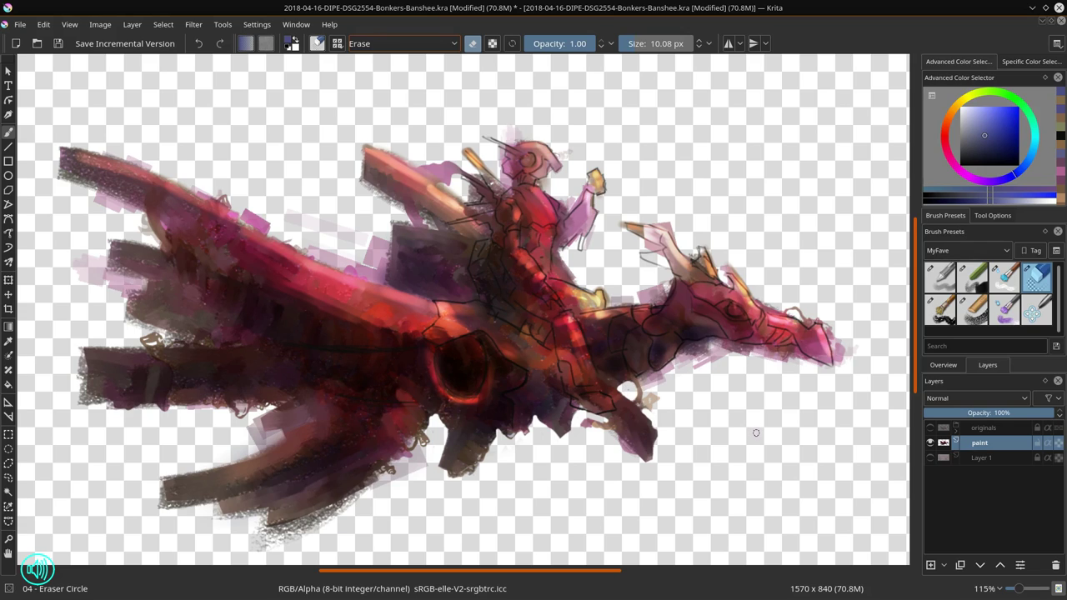
mouse_move(426, 450)
mouse_down()
mouse_move(425, 466)
mouse_move(398, 462)
mouse_move(399, 480)
mouse_move(417, 472)
mouse_move(367, 492)
mouse_up()
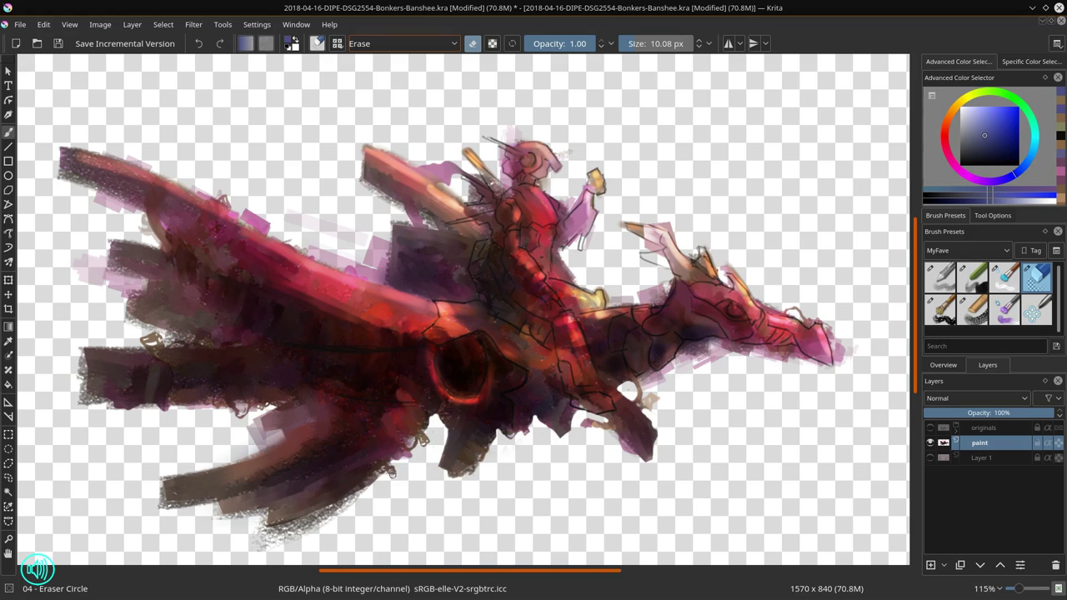
click(930, 458)
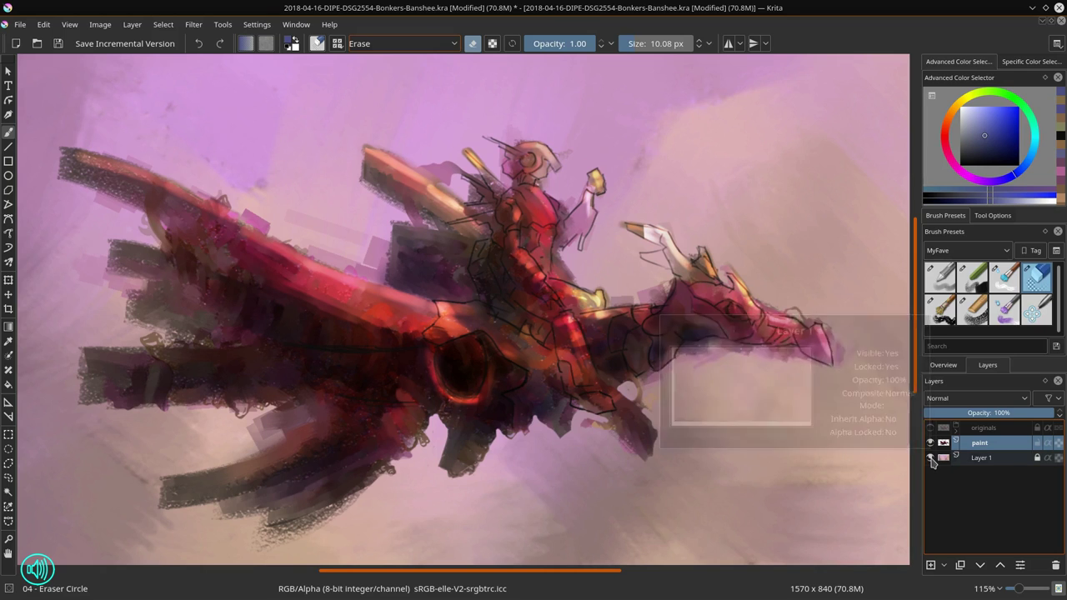
click(930, 457)
click(930, 457)
click(930, 457)
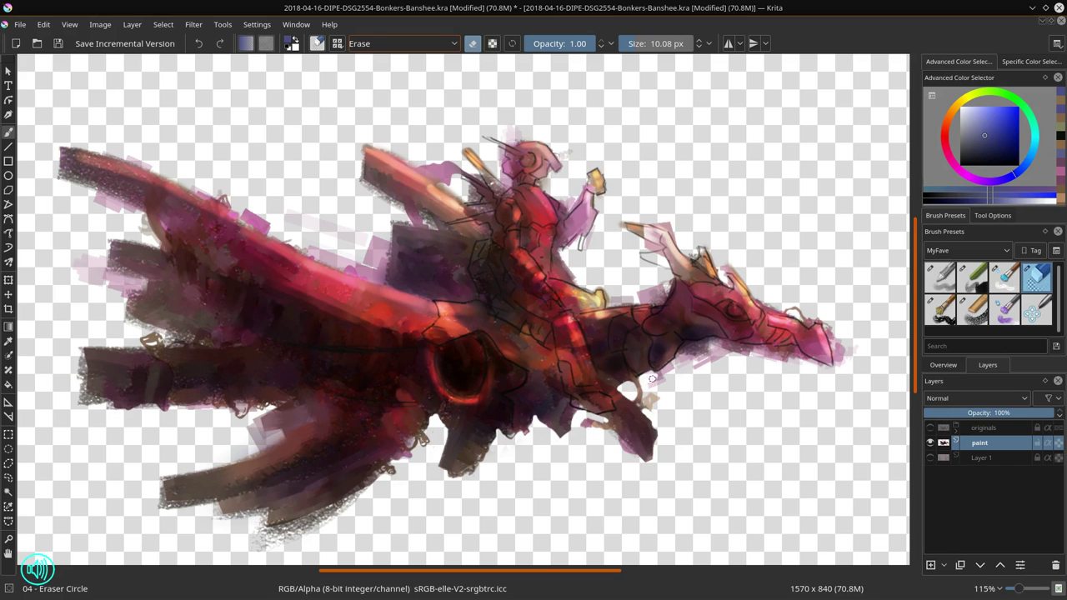
Step: Mirror the whole image horizontally and show the Layer 1 background
click(100, 24)
click(117, 166)
click(929, 458)
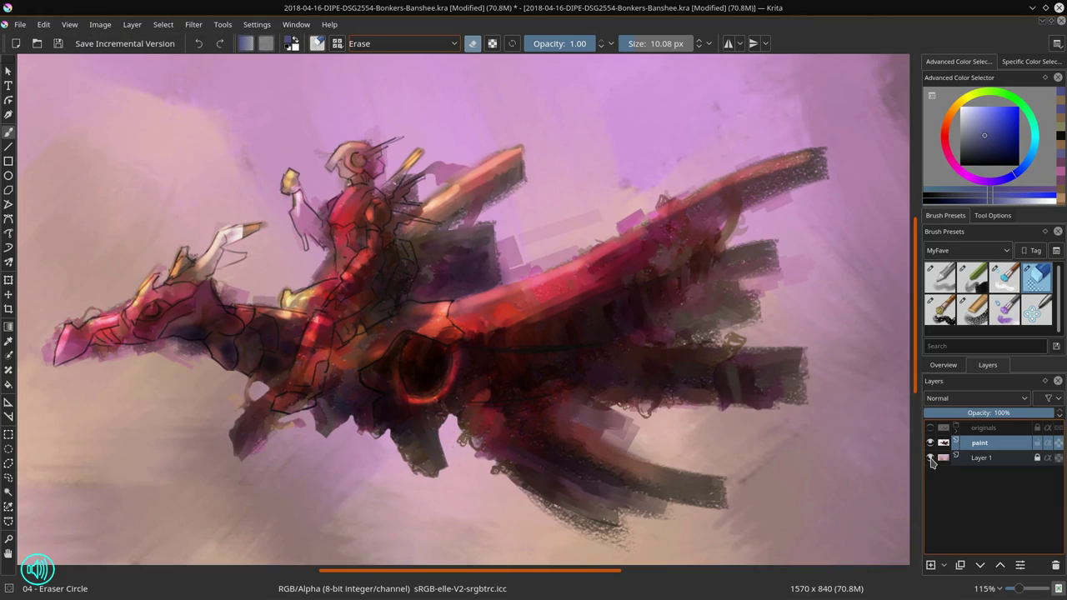
Step: Select the glowing ring below the wing's base with a polygonal selection and paste a copy of it onto a new layer
scroll(885, 388, down, 2)
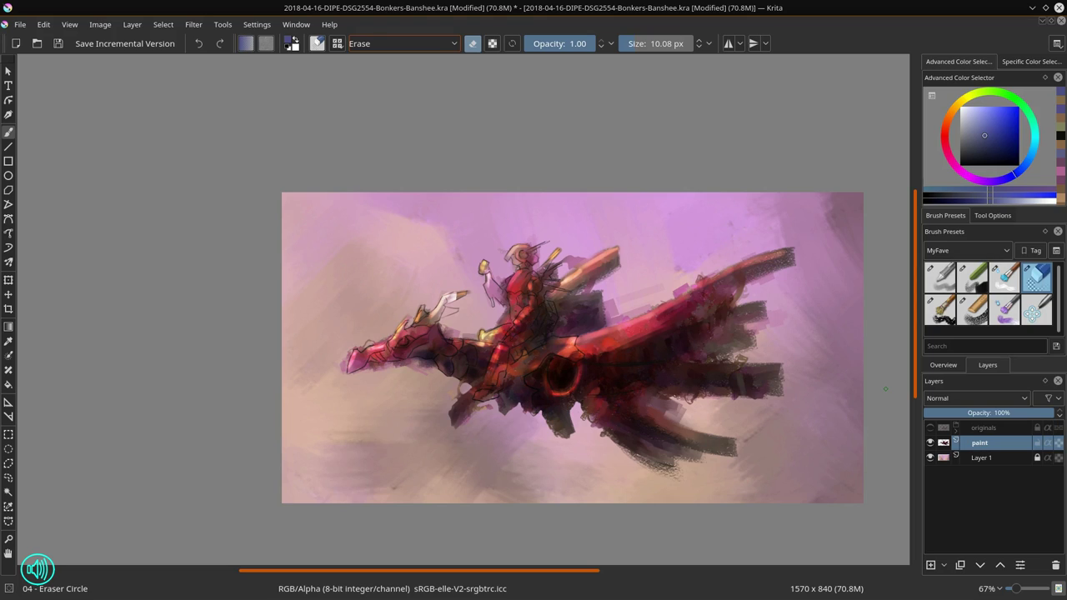
click(8, 463)
click(604, 373)
click(549, 356)
click(542, 385)
click(551, 402)
click(574, 402)
click(592, 394)
click(605, 373)
click(43, 25)
click(60, 130)
click(43, 25)
click(64, 145)
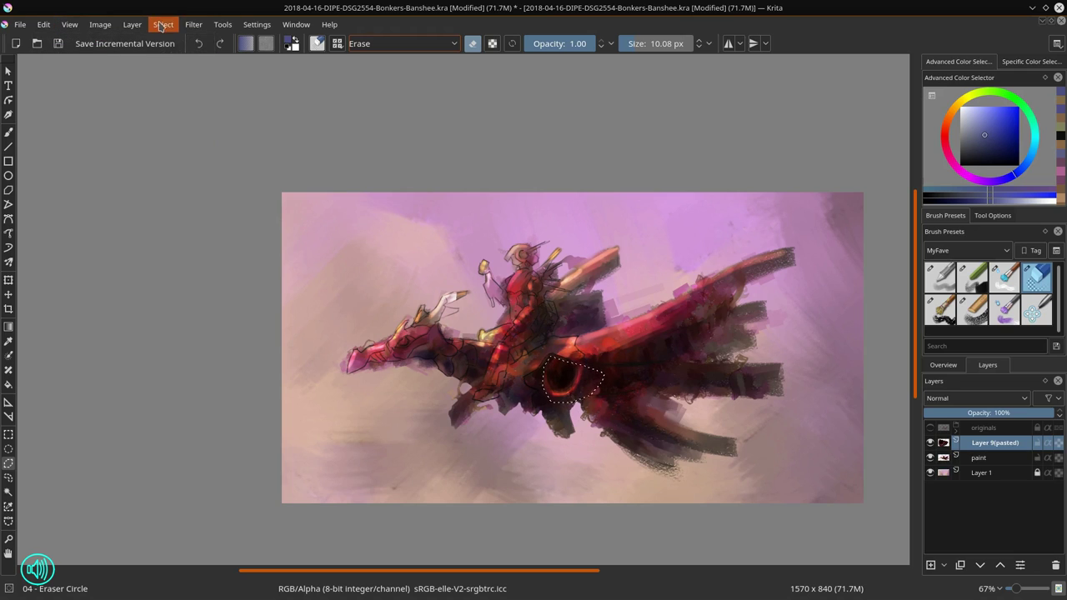
Step: Clear the selection and narrow the pasted ring with the Transform tool
click(163, 25)
click(176, 54)
click(9, 281)
drag(604, 379, 584, 380)
key(Return)
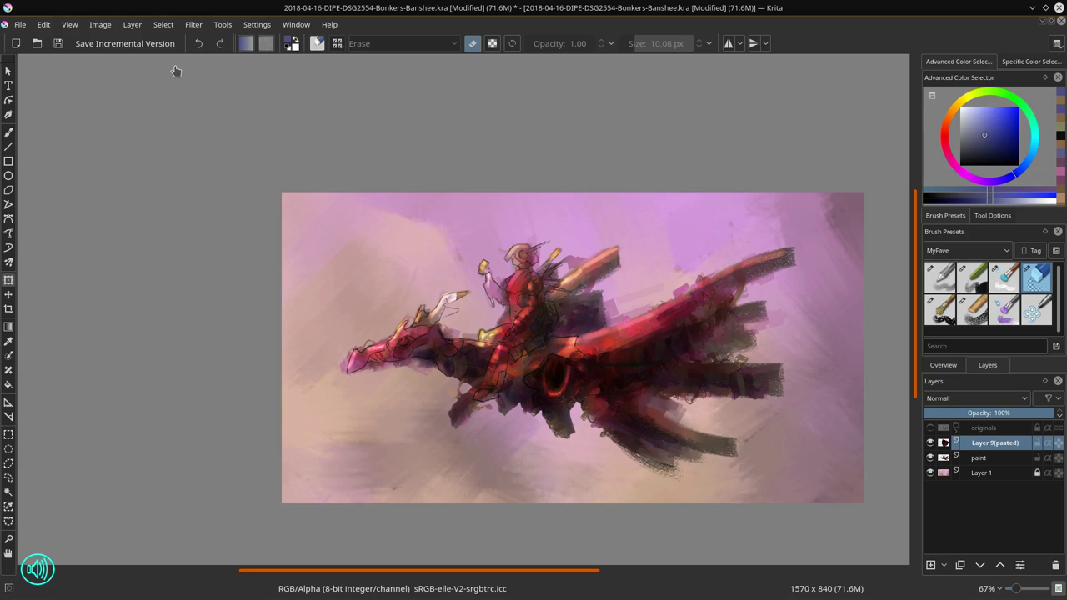
Step: Adjust the pasted ring's transform while the image is mirrored, mirror the image back, and merge the ring into the paint layer
click(100, 24)
click(153, 169)
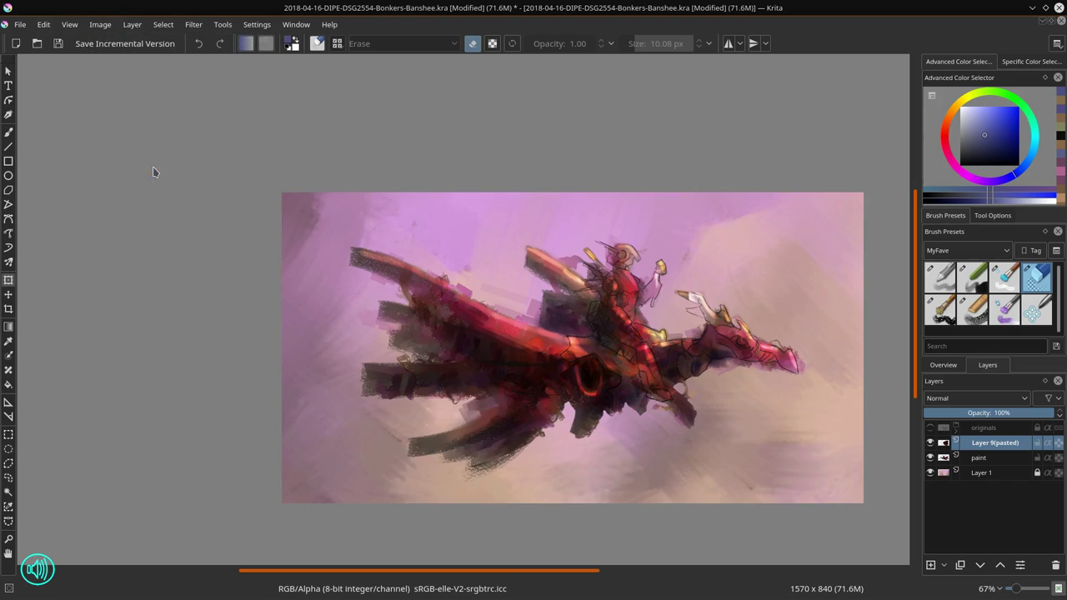
click(576, 376)
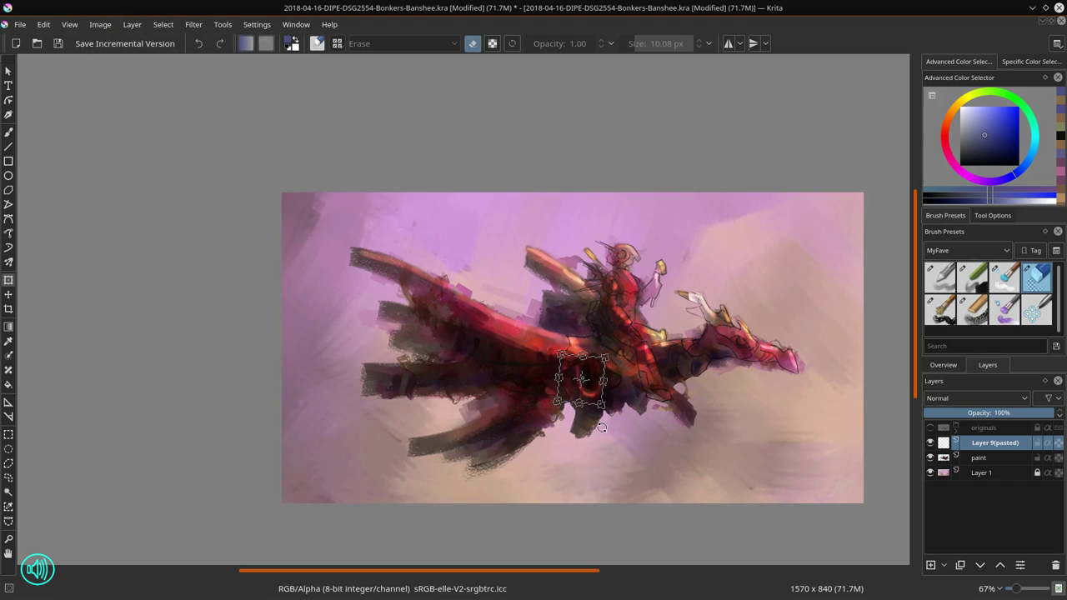
key(Return)
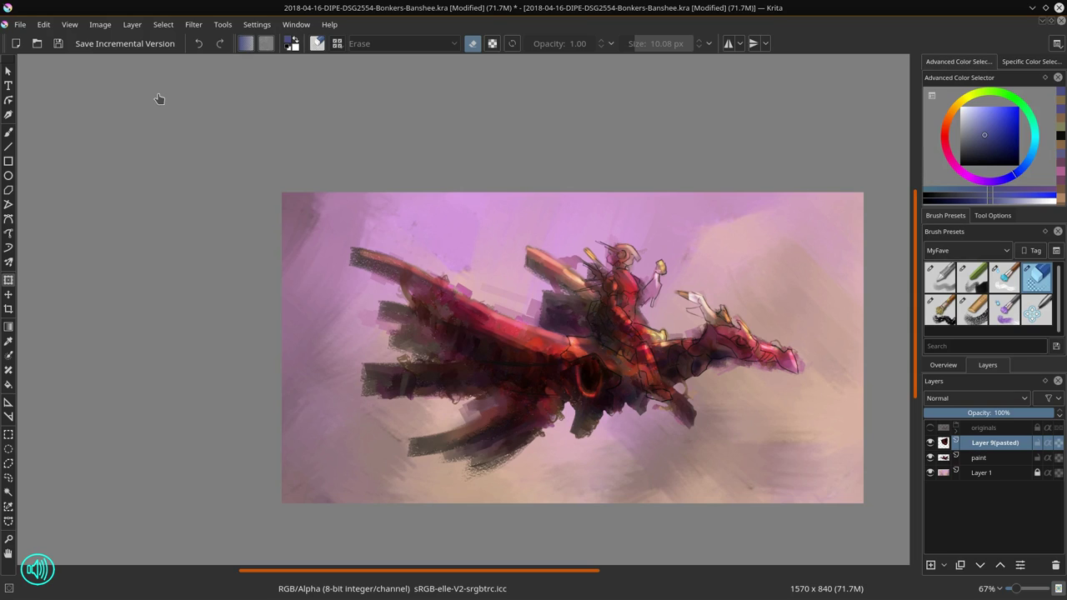
click(100, 24)
click(144, 165)
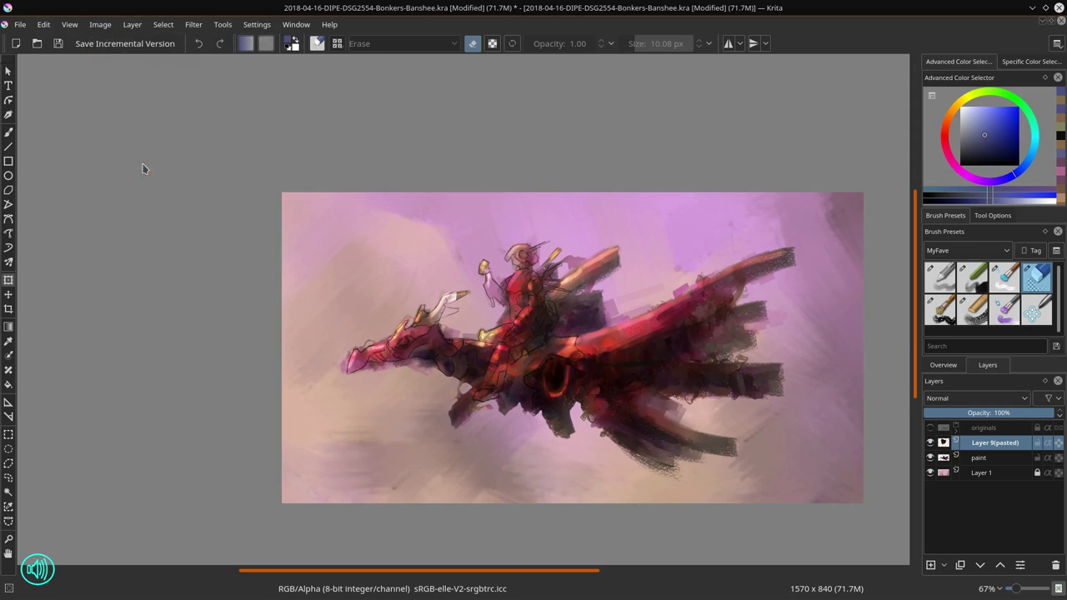
right_click(988, 442)
click(966, 275)
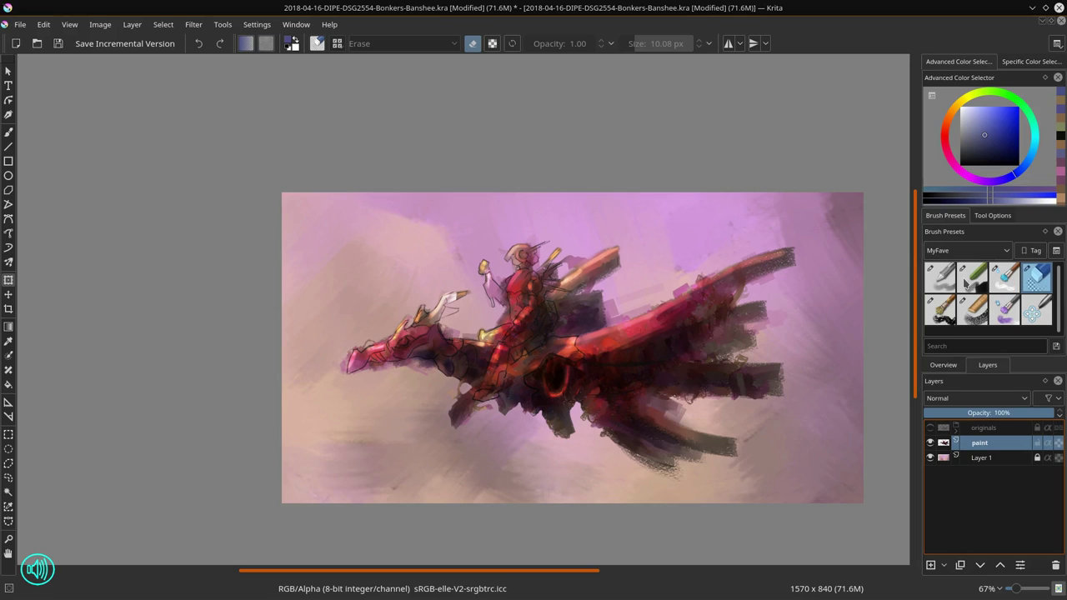
Step: Erase the rough edges around the creature's snout, the rider's raised arm and the rider's back with the 04 Eraser Circle brush
key(b)
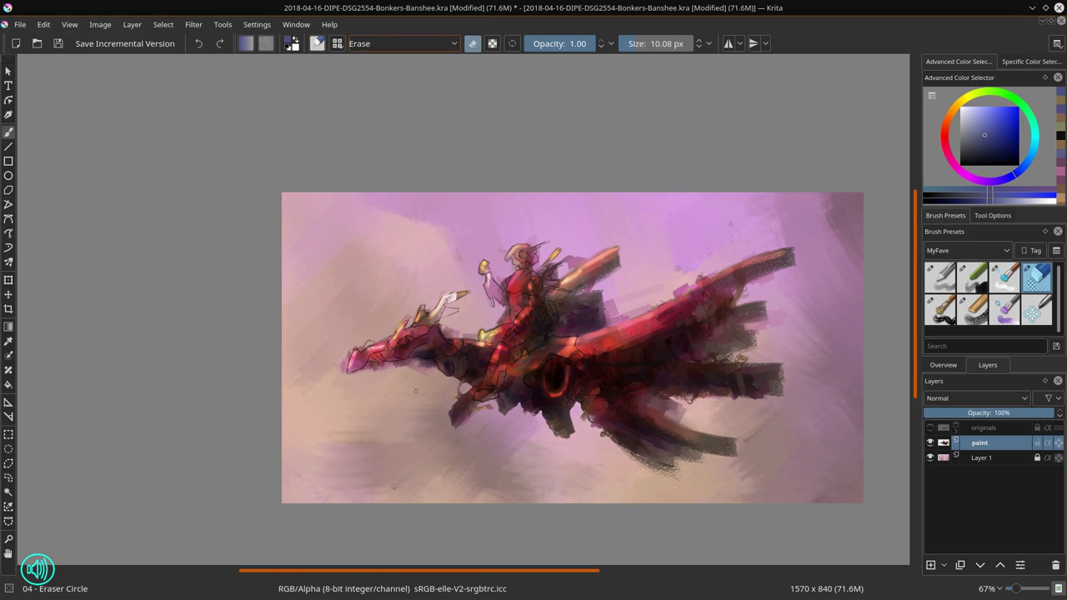
mouse_move(417, 400)
mouse_down()
mouse_move(428, 376)
mouse_move(335, 400)
mouse_move(384, 407)
mouse_move(368, 429)
mouse_up()
mouse_move(123, 356)
mouse_down()
mouse_move(150, 335)
mouse_move(186, 333)
mouse_move(160, 343)
mouse_move(237, 332)
mouse_move(228, 325)
mouse_move(247, 345)
mouse_up()
mouse_move(116, 307)
mouse_down()
mouse_move(113, 342)
mouse_move(96, 335)
mouse_up()
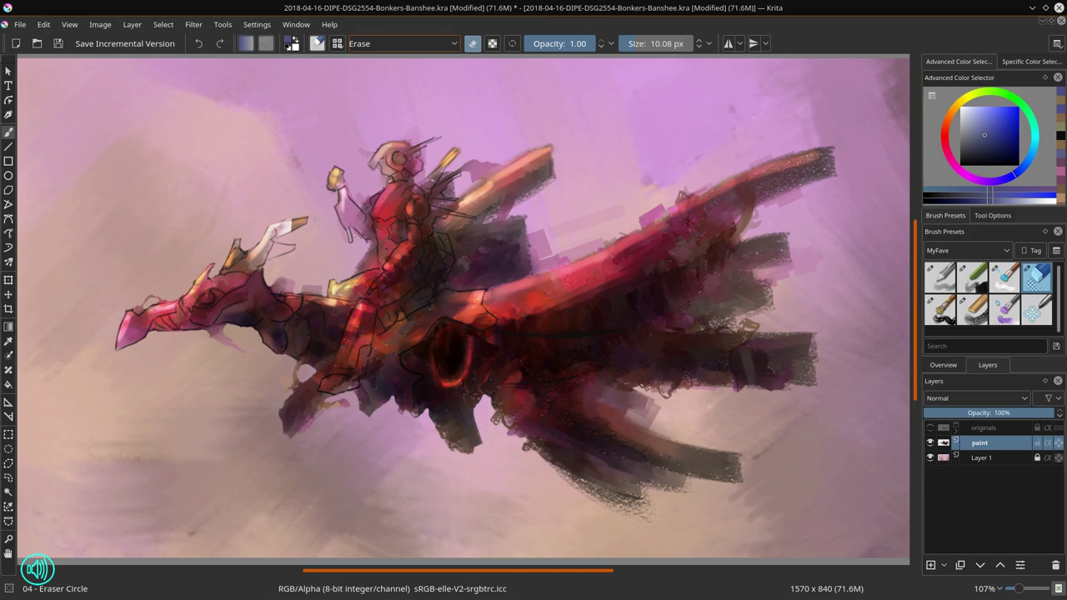
mouse_move(357, 237)
mouse_down()
mouse_move(374, 260)
mouse_move(357, 271)
mouse_move(372, 249)
mouse_up()
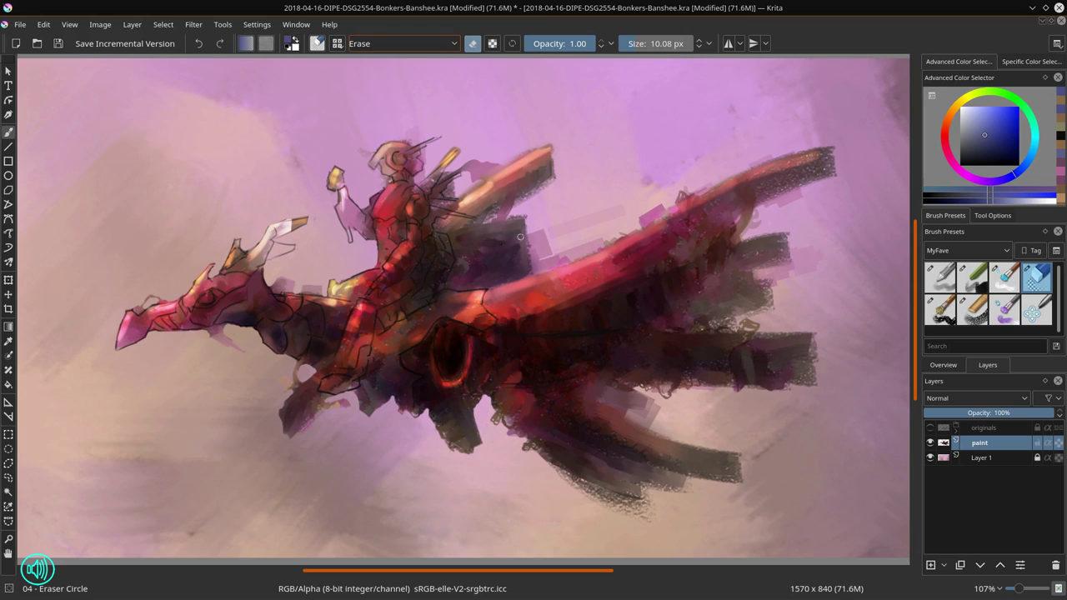
drag(377, 178, 374, 178)
drag(462, 146, 452, 162)
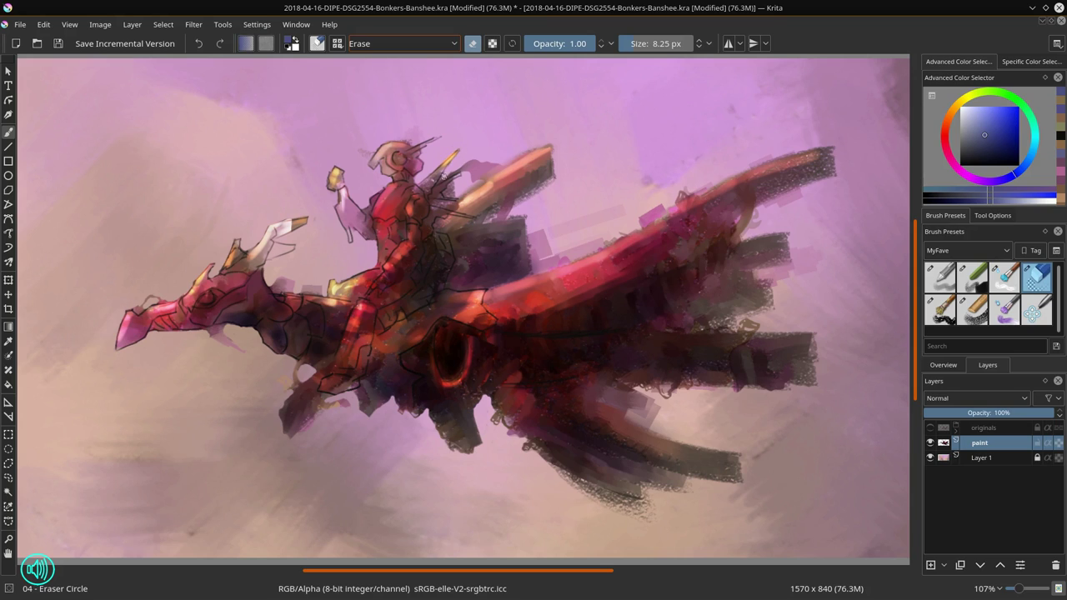
Step: Carve out the spikes behind the rider and sharpen the far wing's upper edge with the eraser at 6.63 px
key(bracketleft)
drag(441, 197, 491, 159)
drag(469, 175, 495, 159)
key(bracketleft)
key(bracketleft)
key(bracketleft)
key(bracketleft)
key(bracketleft)
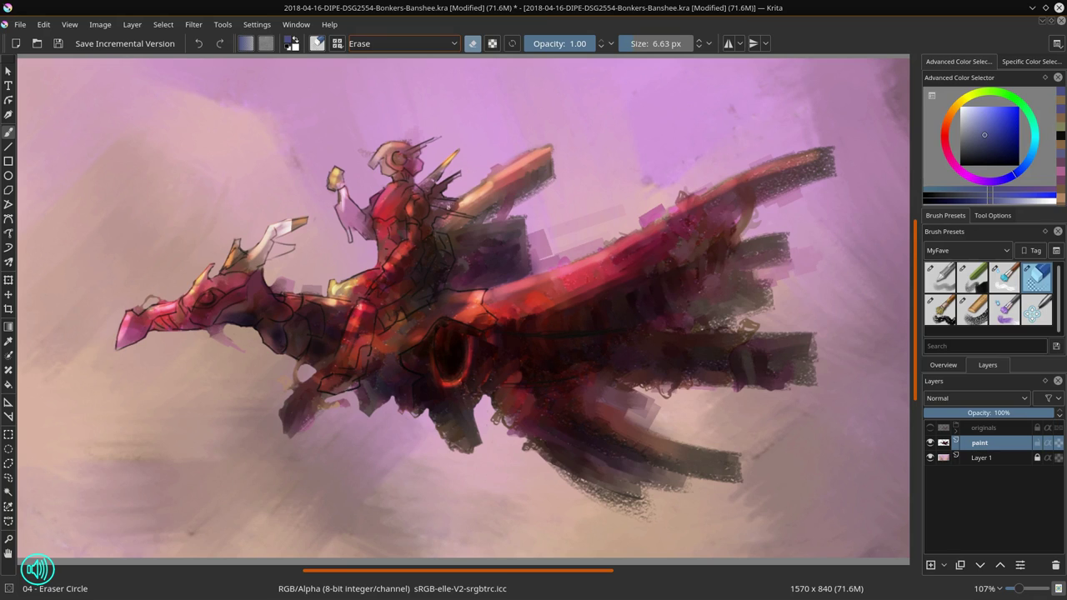
drag(447, 205, 534, 147)
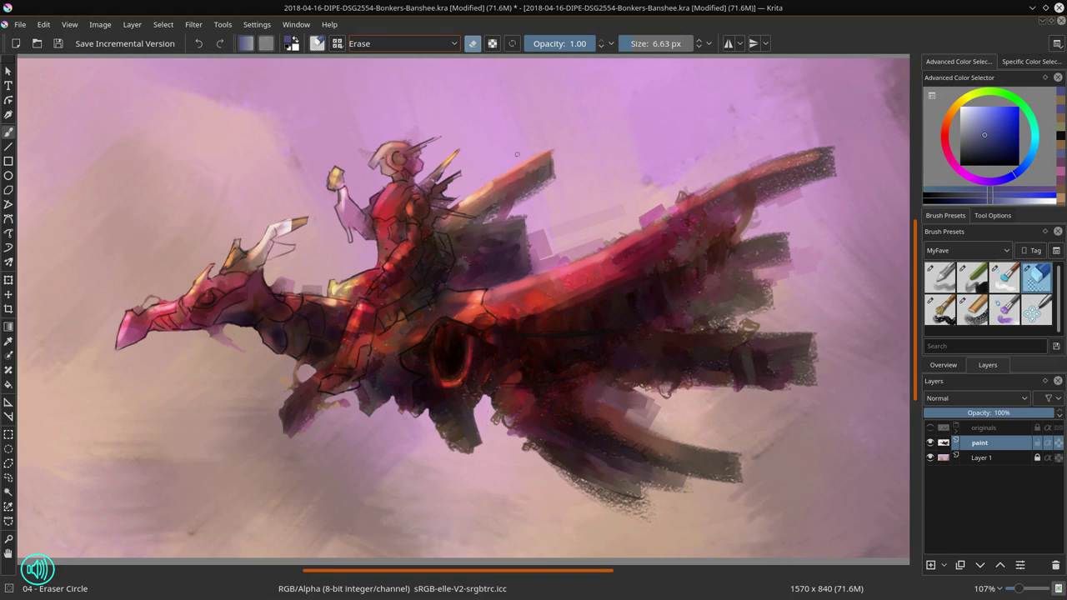
drag(436, 204, 444, 201)
Step: Clean the large wing's upper edge out to its tip with the eraser at 14.84 px
key(bracketright)
key(bracketright)
click(1004, 278)
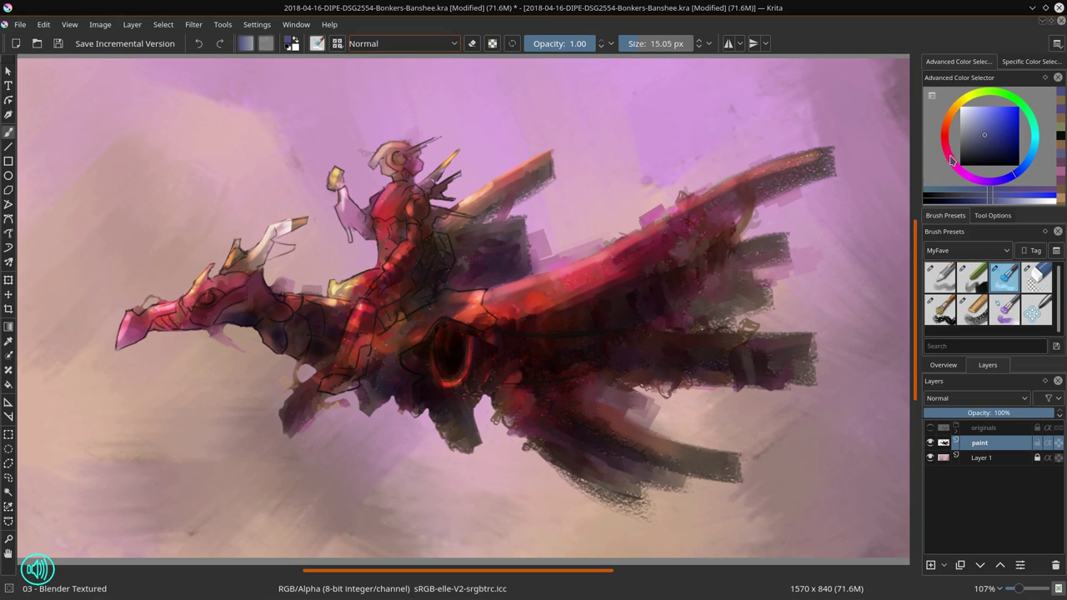
click(1037, 278)
mouse_move(618, 225)
mouse_down()
mouse_move(684, 193)
mouse_move(630, 228)
mouse_move(654, 213)
mouse_up()
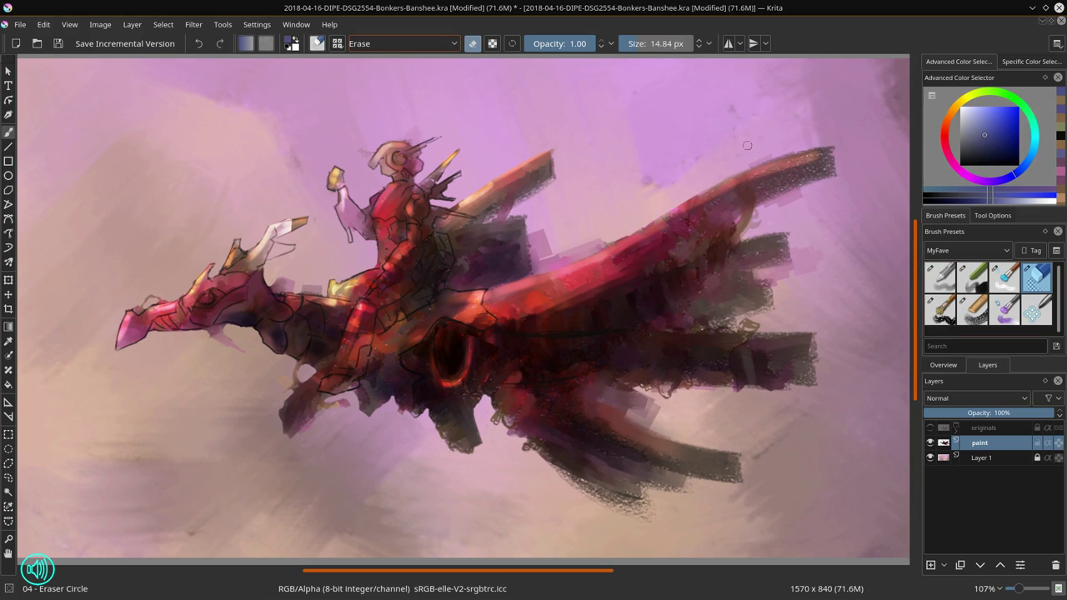
drag(748, 165, 833, 150)
scroll(582, 308, down, 5)
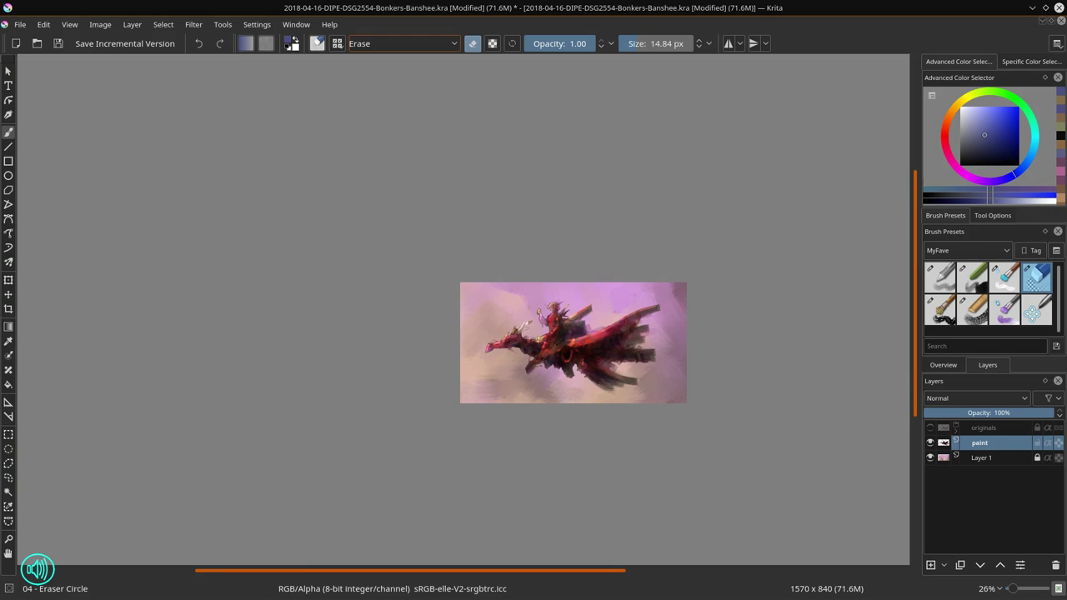
Step: Desaturate the dark areas around the body and ring with 01 Basic Flow & Opacity in Decrease Saturation mode at 68.35 px, and restore Normal blending
scroll(608, 316, up, 7)
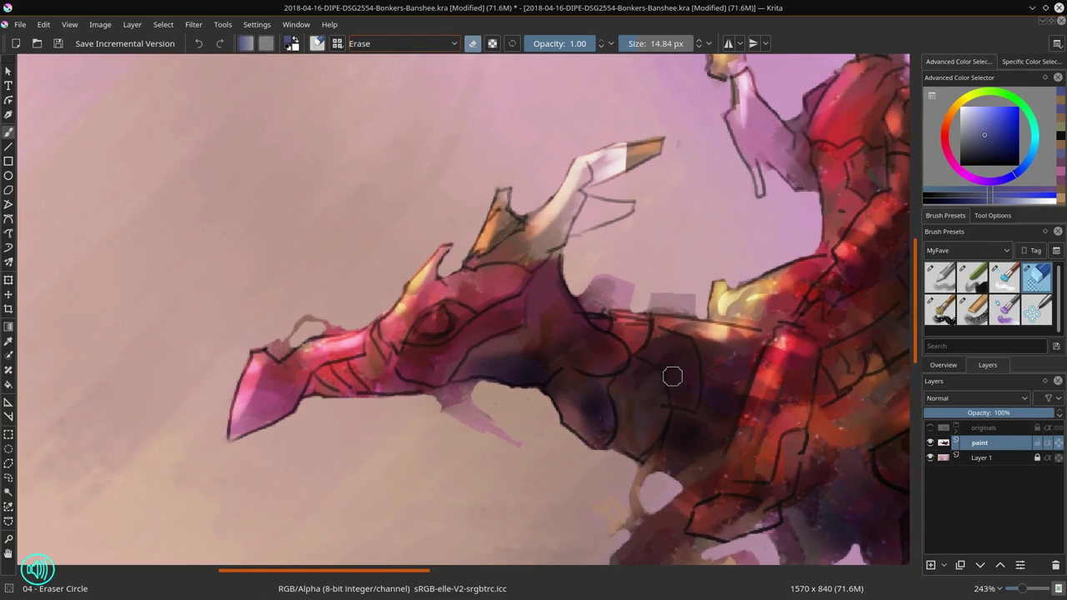
click(940, 278)
drag(324, 370, 308, 370)
scroll(623, 340, down, 5)
drag(744, 375, 628, 366)
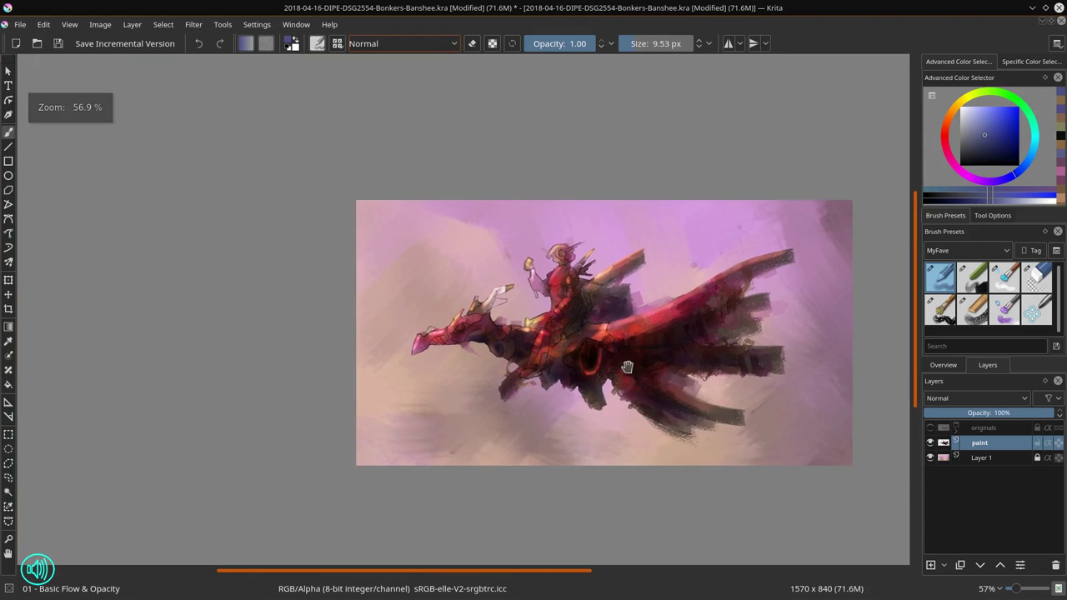
ctrl+click(728, 265)
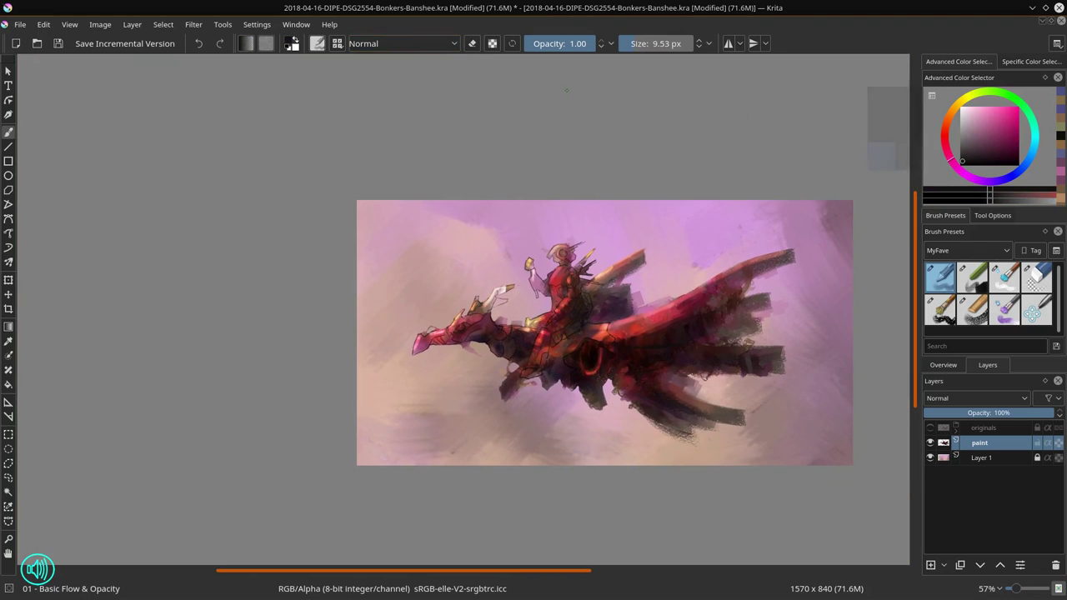
click(401, 44)
click(392, 104)
click(592, 319)
drag(585, 320, 616, 320)
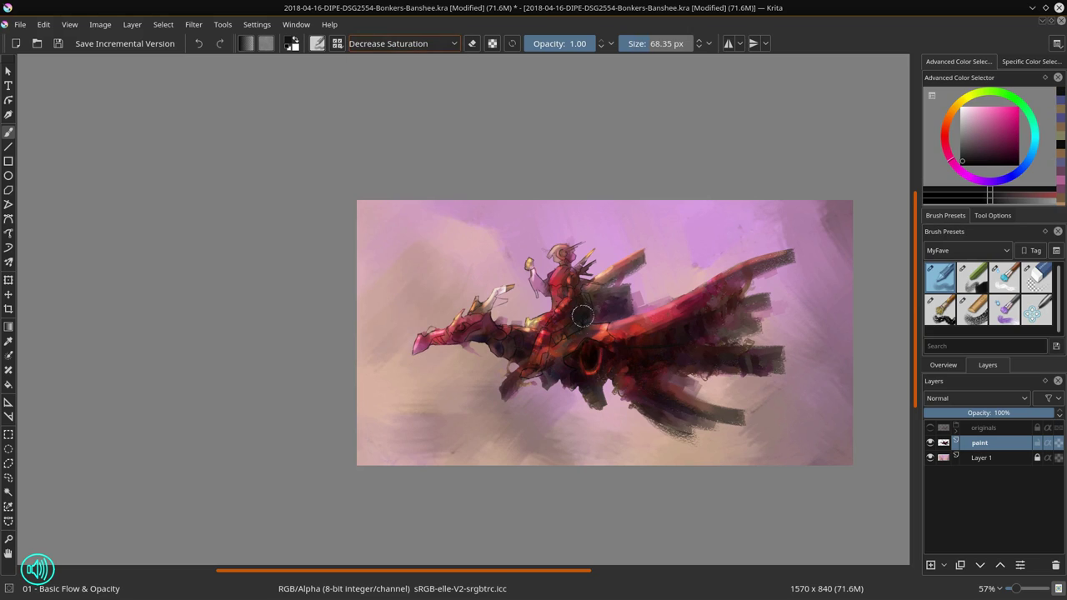
drag(589, 358, 593, 363)
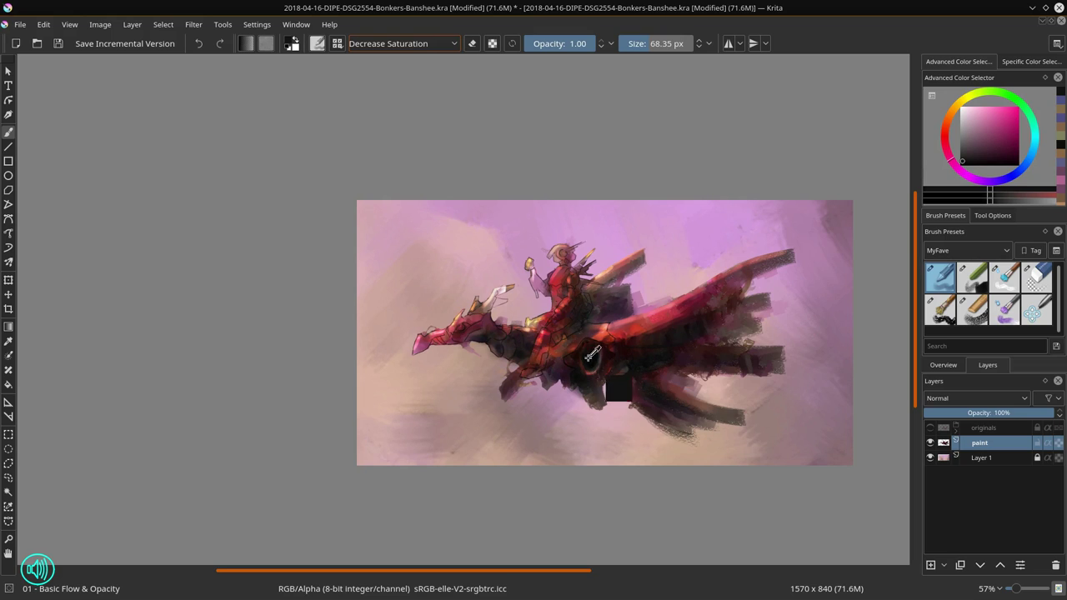
click(366, 169)
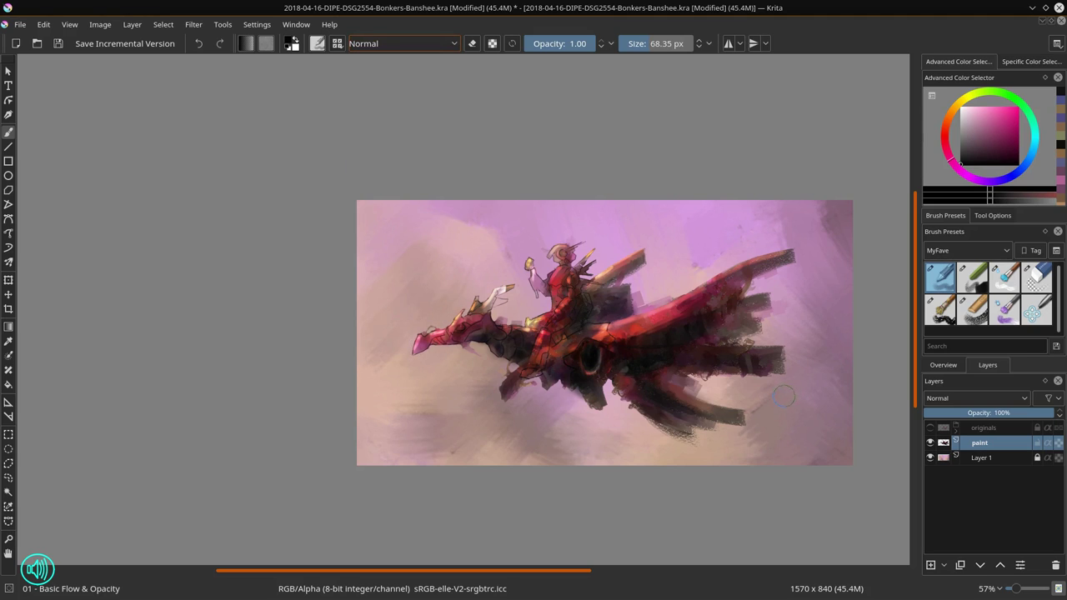
Step: Sample a dark red from the creature's head and strengthen the dark contour along the snout with the brush at 5.89 px
mouse_move(486, 379)
mouse_down()
mouse_move(517, 339)
mouse_move(515, 289)
mouse_up()
drag(250, 208, 402, 383)
drag(318, 387, 286, 383)
ctrl+click(283, 318)
ctrl+click(269, 323)
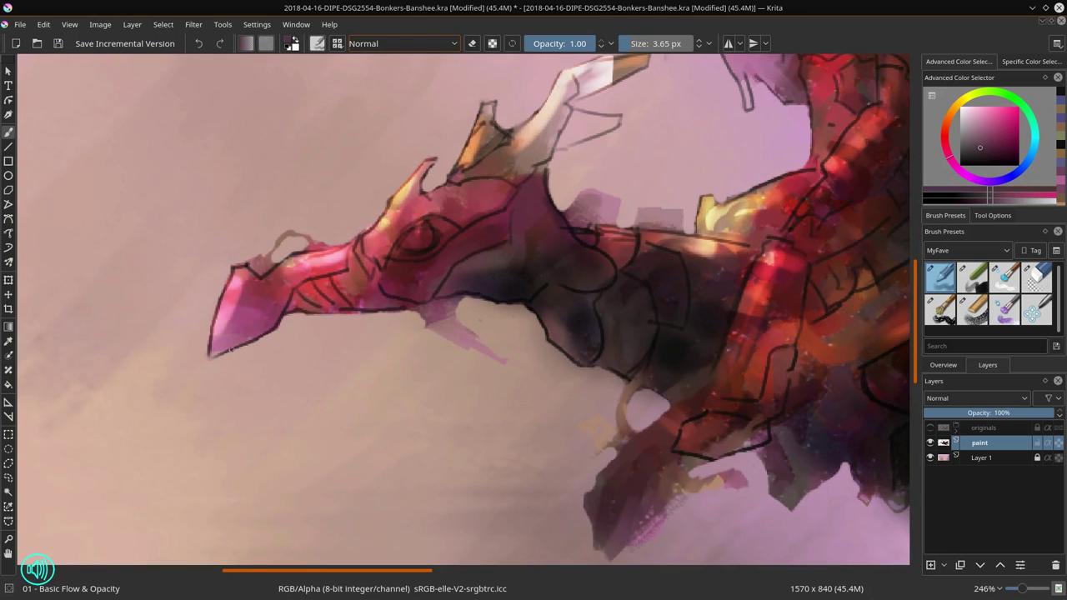
key(bracketright)
key(bracketright)
drag(225, 354, 346, 267)
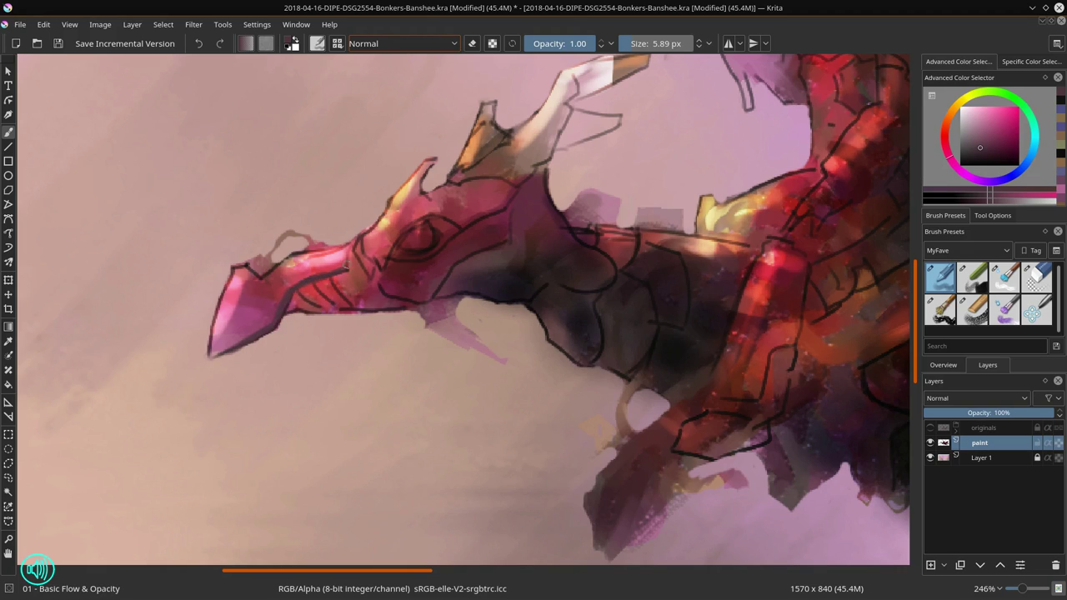
Step: Sample light pink from the snout and paint over the front outline of the creature's nose at 4.89 px
ctrl+click(345, 252)
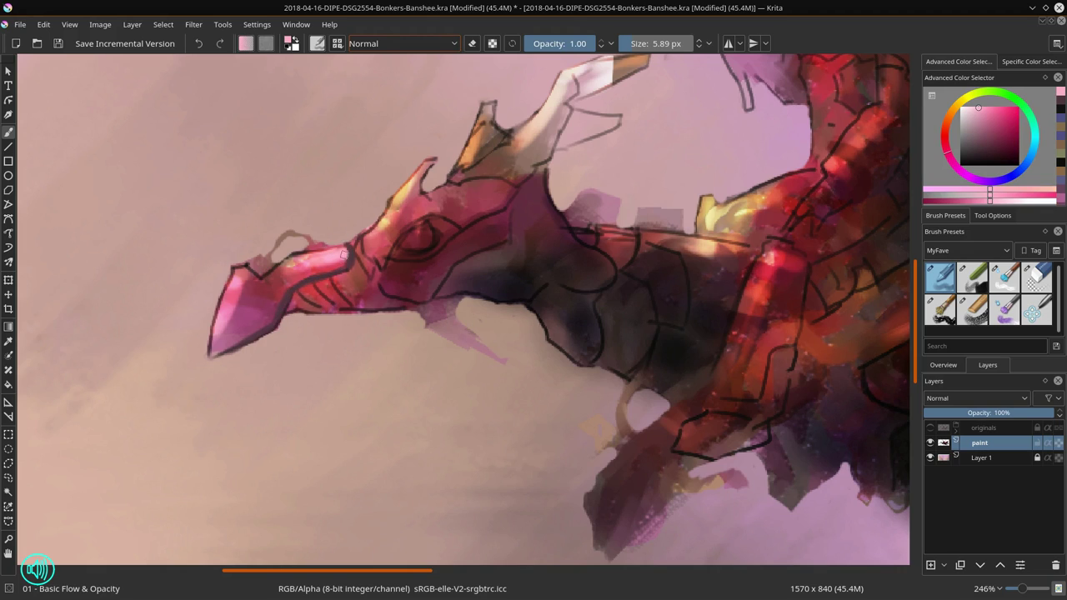
ctrl+click(221, 293)
key(bracketleft)
mouse_move(218, 313)
mouse_down()
mouse_move(212, 345)
mouse_move(217, 305)
mouse_move(241, 266)
mouse_up()
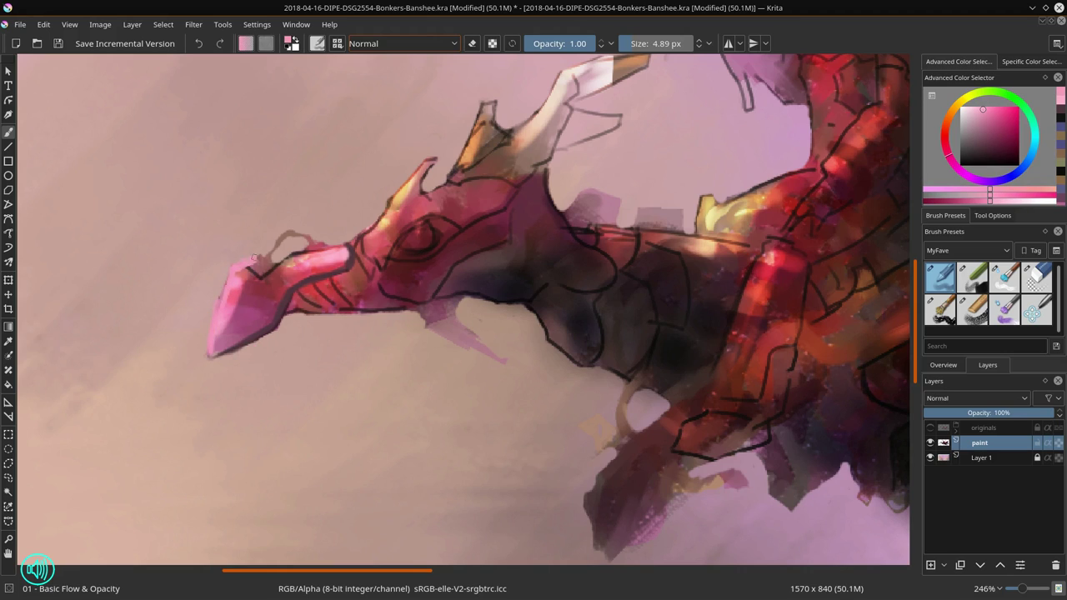
Step: Define the nostril notch on top of the snout with dark tones sampled around it
ctrl+click(247, 267)
ctrl+click(256, 274)
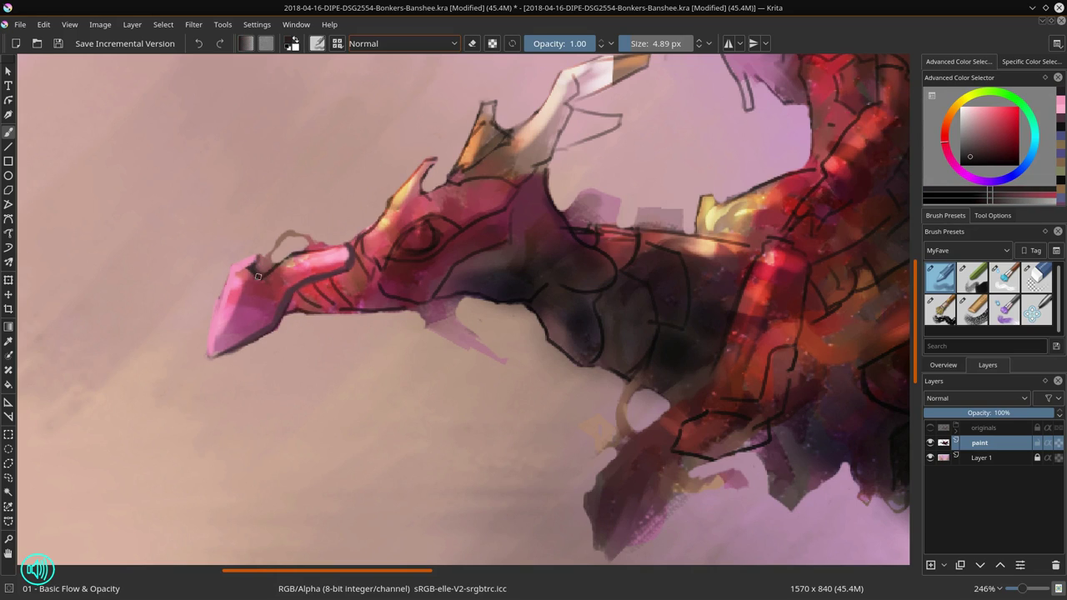
ctrl+click(267, 276)
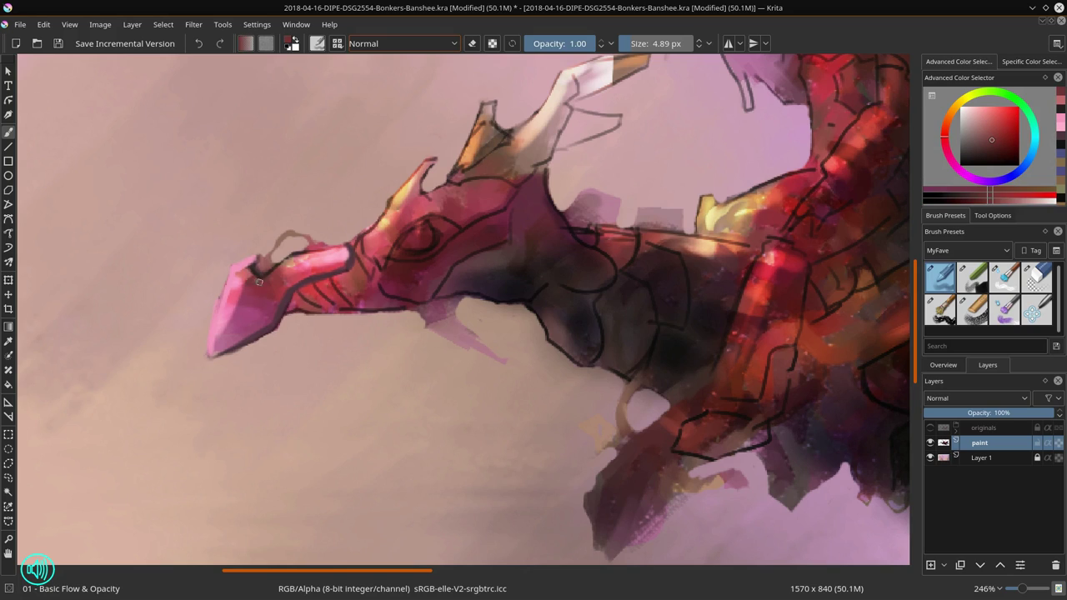
Step: Paint pink highlights along the upper ridge of the snout and around the nostril with colors sampled nearby
ctrl+click(342, 253)
ctrl+click(243, 275)
mouse_move(242, 273)
mouse_down()
mouse_move(325, 255)
mouse_move(308, 260)
mouse_move(277, 241)
mouse_up()
ctrl+click(243, 283)
ctrl+click(325, 252)
ctrl+click(295, 262)
ctrl+click(340, 255)
ctrl+click(289, 265)
Step: Lock the paint layer's alpha and shade the side of the snout with a dusky pink in Multiply mode at 12.55 px
click(1058, 443)
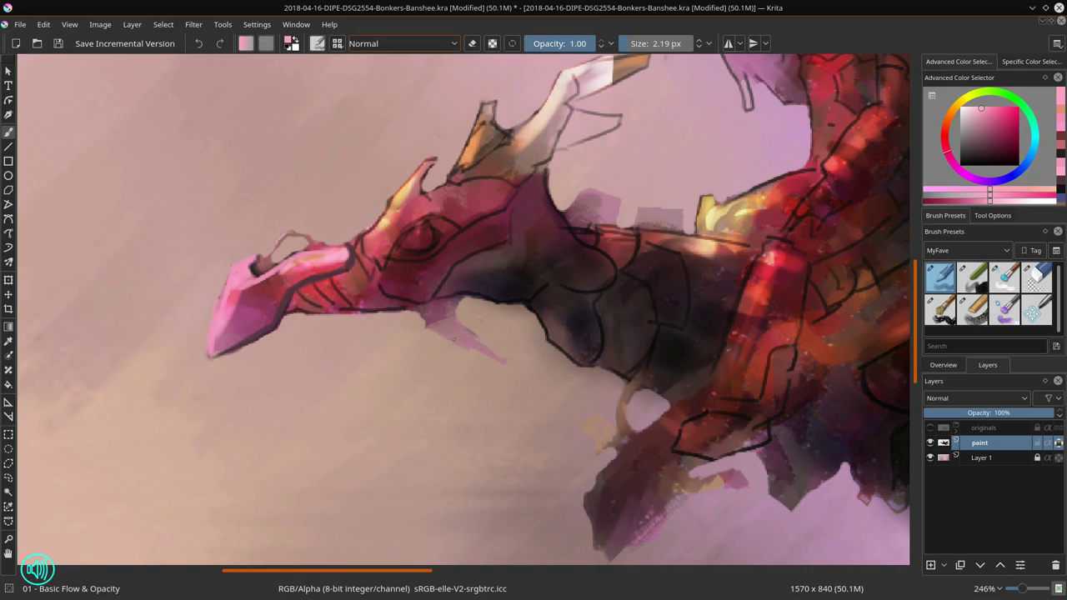
click(970, 141)
click(439, 45)
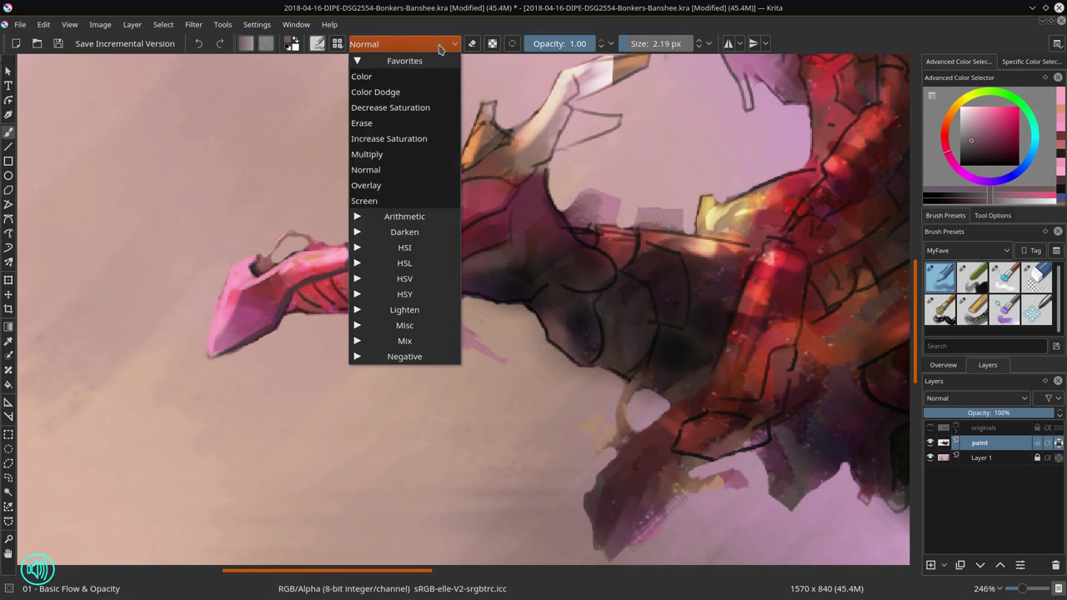
click(416, 156)
shift+drag(334, 314, 369, 314)
mouse_move(331, 293)
mouse_down()
mouse_move(319, 293)
mouse_move(379, 297)
mouse_move(360, 278)
mouse_up()
key(bracketleft)
key(bracketleft)
key(bracketleft)
key(bracketleft)
key(bracketleft)
key(bracketleft)
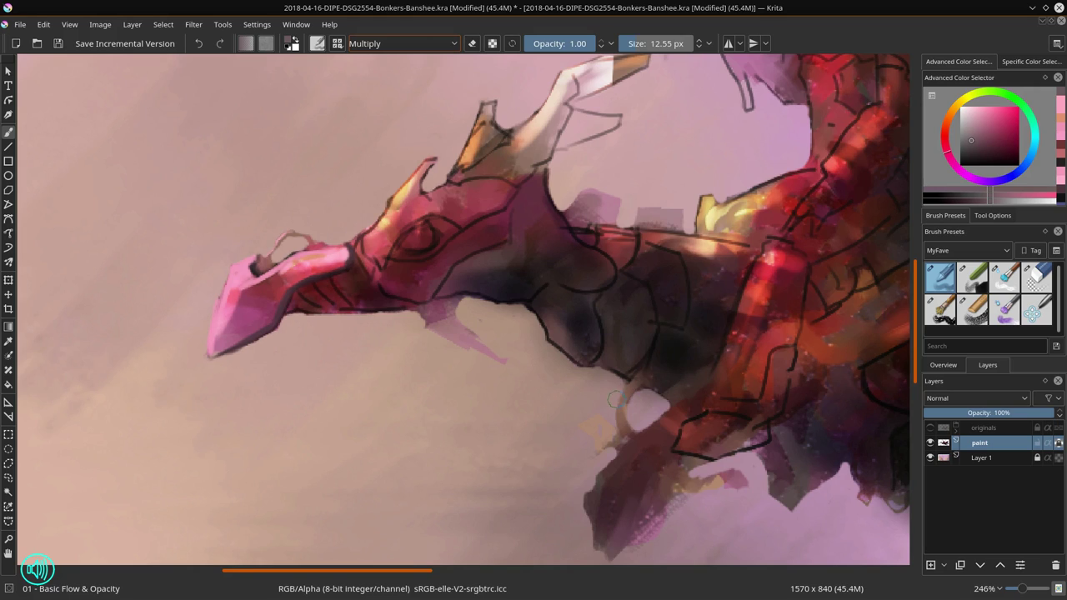
mouse_move(300, 286)
mouse_down()
mouse_move(338, 262)
mouse_move(290, 275)
mouse_up()
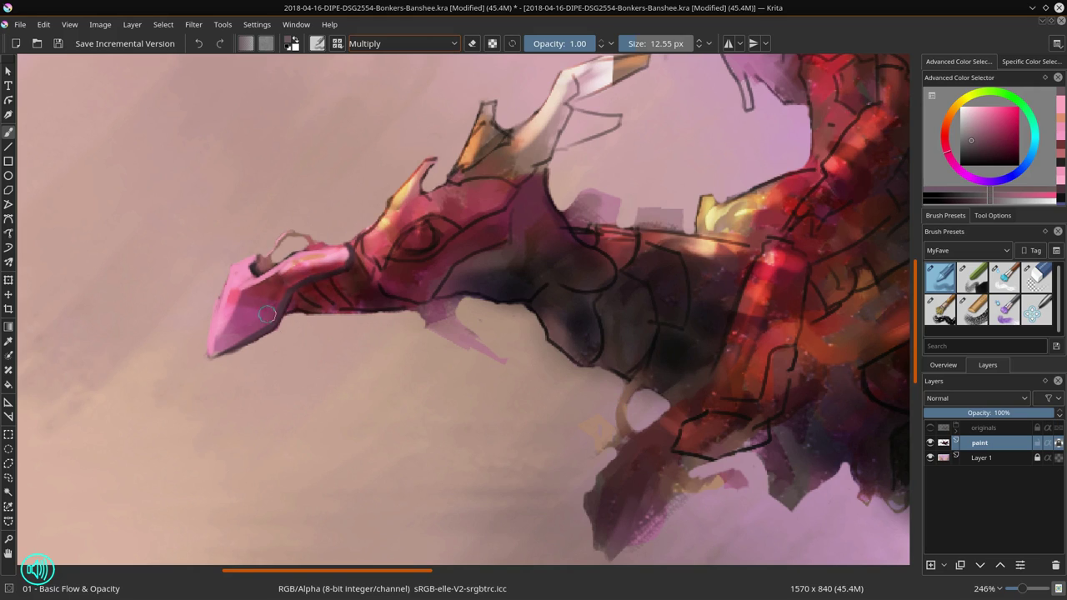
Step: Return to Normal blending and paint sampled pink along the rear edge of the nose plate at 3.47 px
click(455, 46)
click(440, 63)
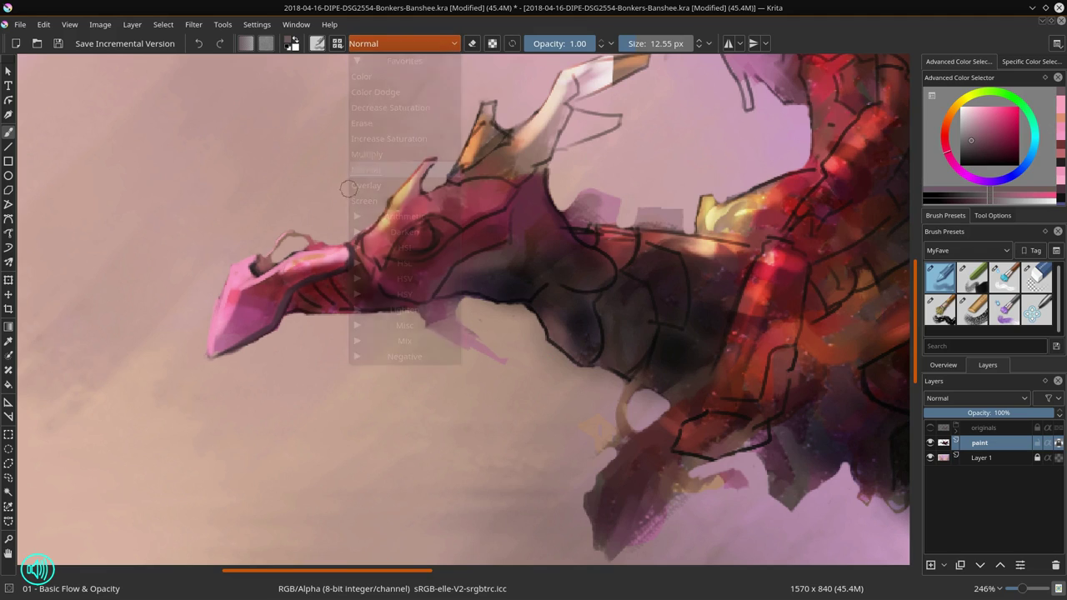
ctrl+click(245, 278)
mouse_move(278, 289)
mouse_down()
mouse_move(258, 288)
mouse_move(285, 271)
mouse_up()
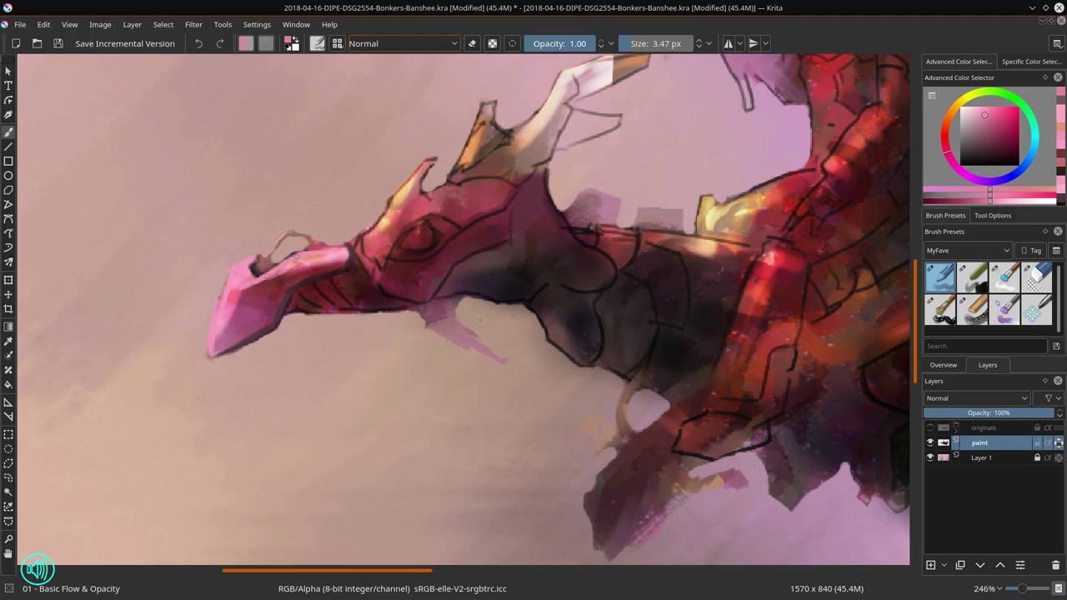
Step: Paint muted reddish-brown ridges on the jaw behind the nose plate at 2.86 px and tidy the jaw's lower edge
ctrl+click(321, 290)
click(985, 132)
key(bracketleft)
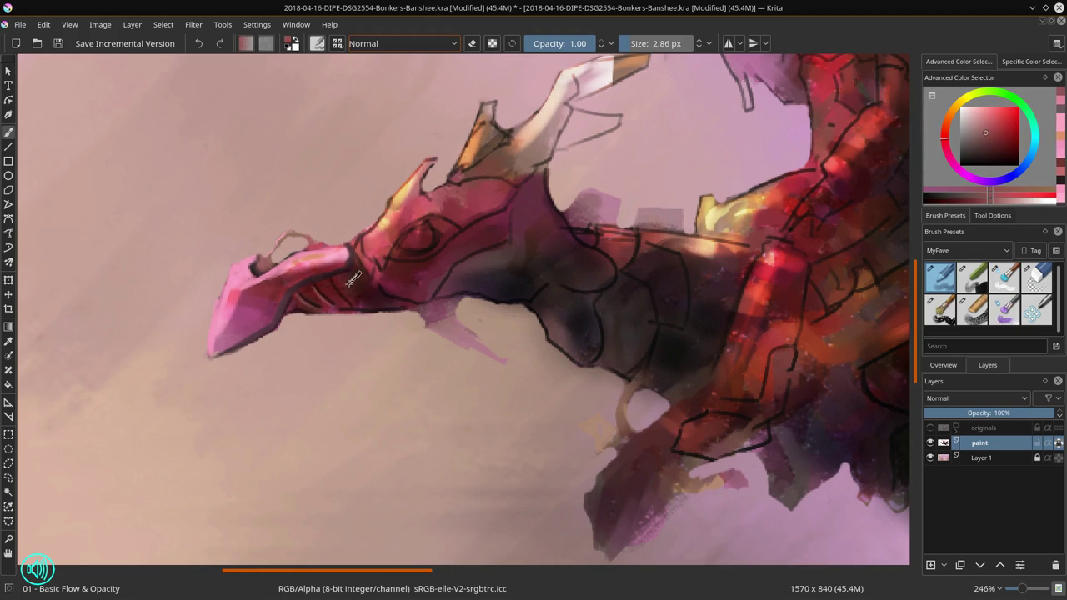
mouse_move(344, 301)
mouse_down()
mouse_move(353, 309)
mouse_move(308, 330)
mouse_move(392, 316)
mouse_up()
click(1037, 280)
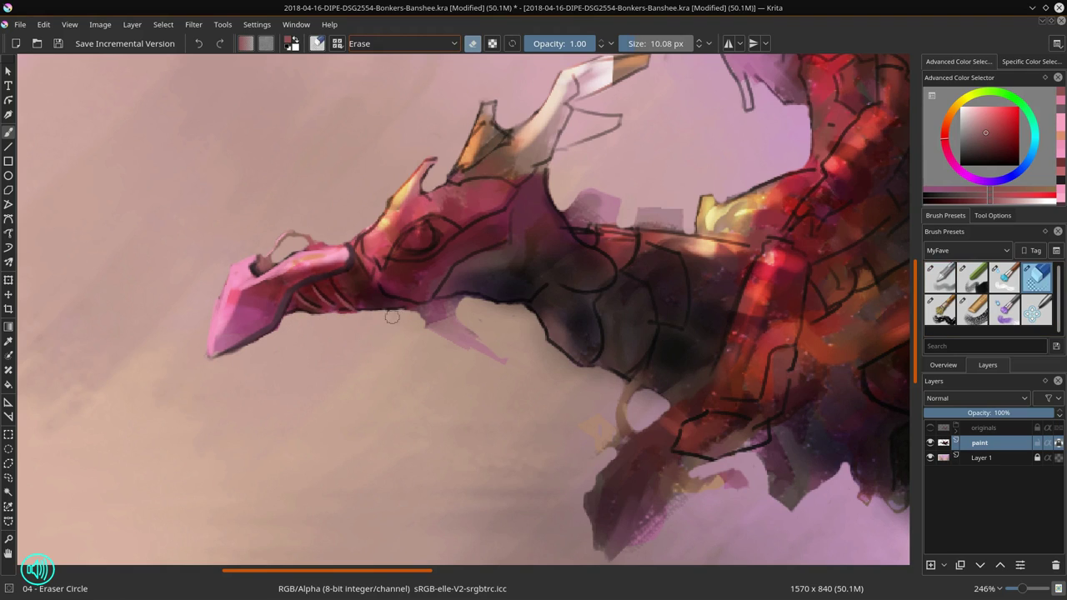
key(slash)
ctrl+click(424, 325)
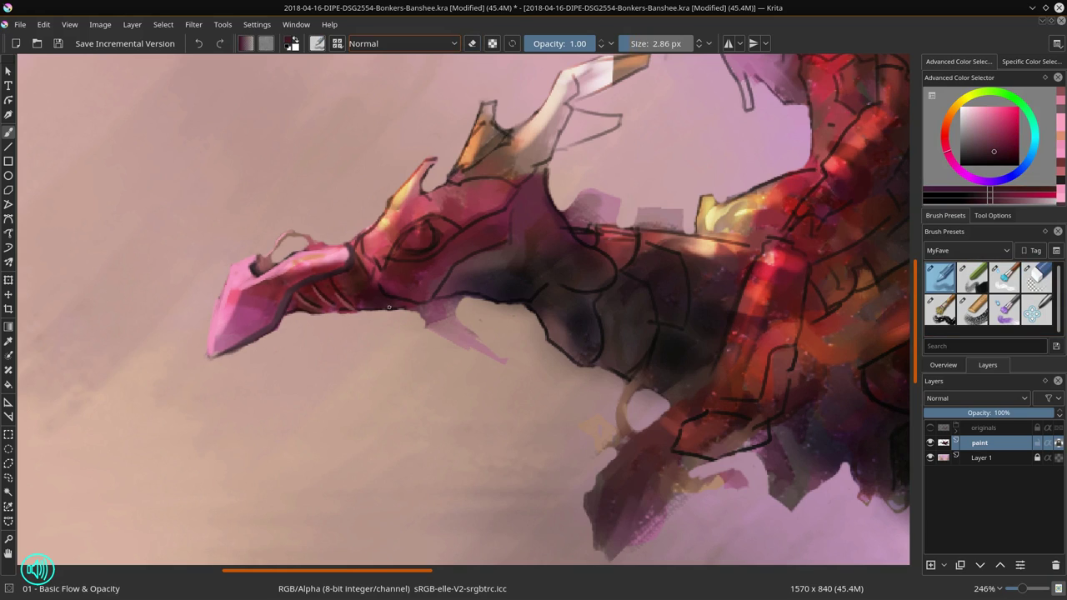
Step: Paint a sampled light pink highlight on the joint behind the snout and along the curve at the front of the cheek
ctrl+click(373, 254)
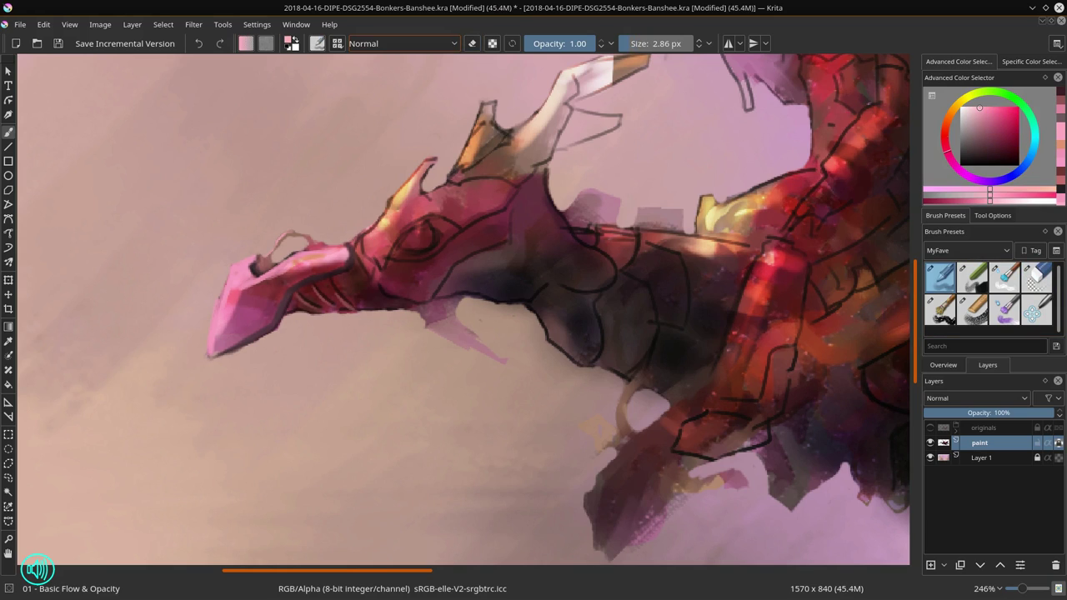
key(slash)
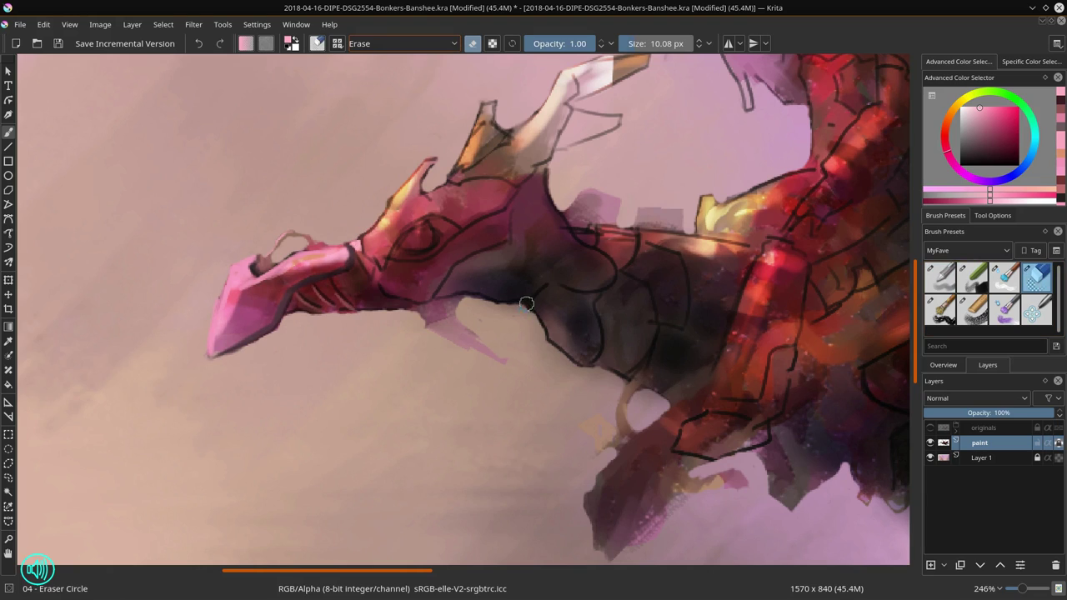
key(slash)
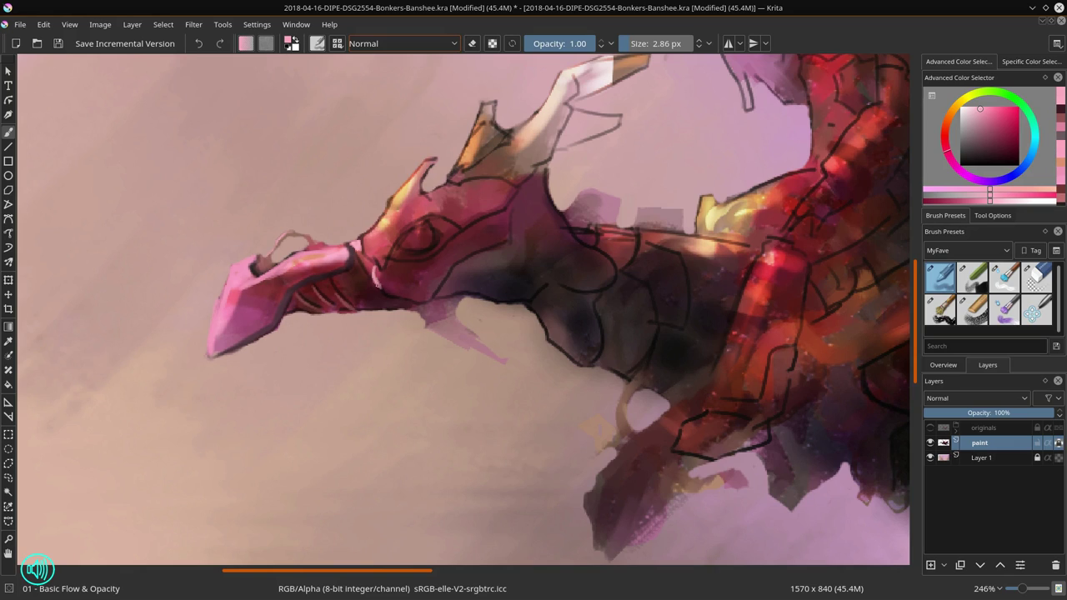
ctrl+click(373, 261)
drag(374, 265, 417, 221)
ctrl+click(389, 258)
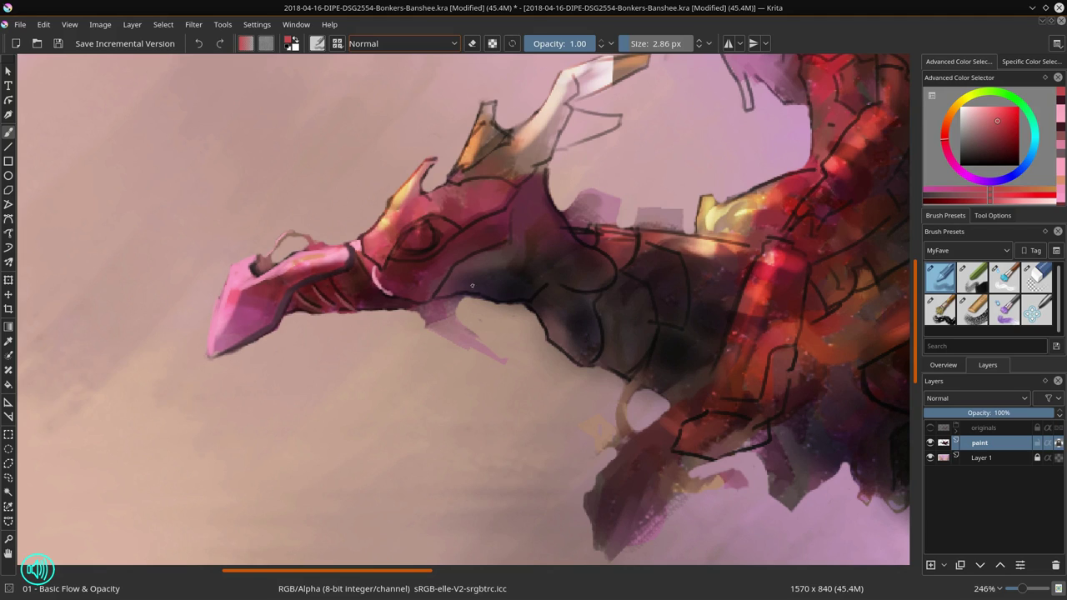
Step: Darken the eye socket with a muted grey-red in Multiply mode at 16.12 px
click(970, 140)
click(442, 44)
click(409, 155)
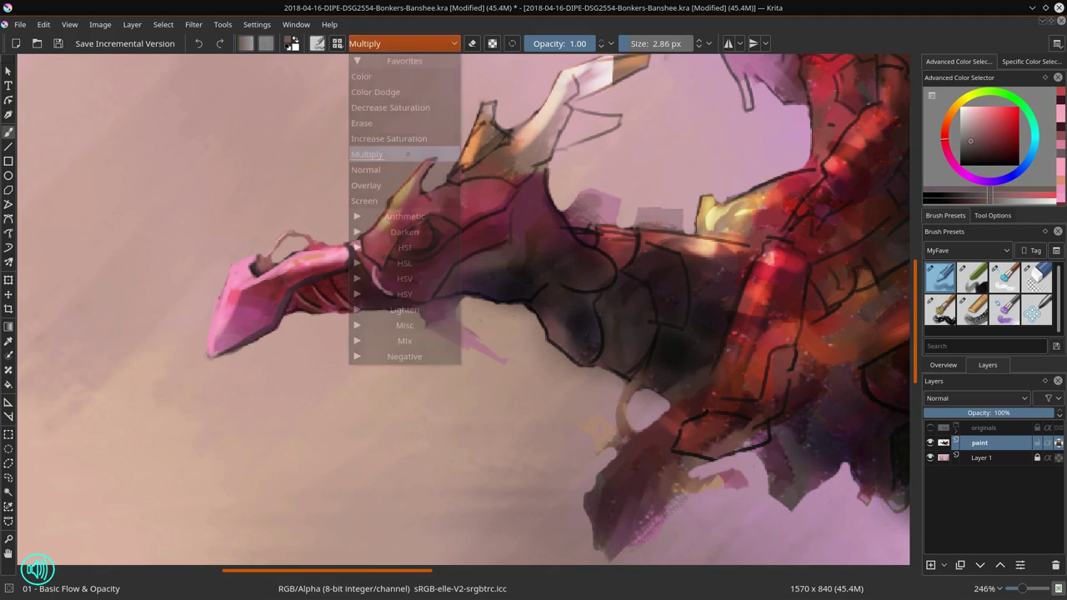
mouse_move(429, 236)
mouse_down()
mouse_move(448, 236)
mouse_move(417, 241)
mouse_up()
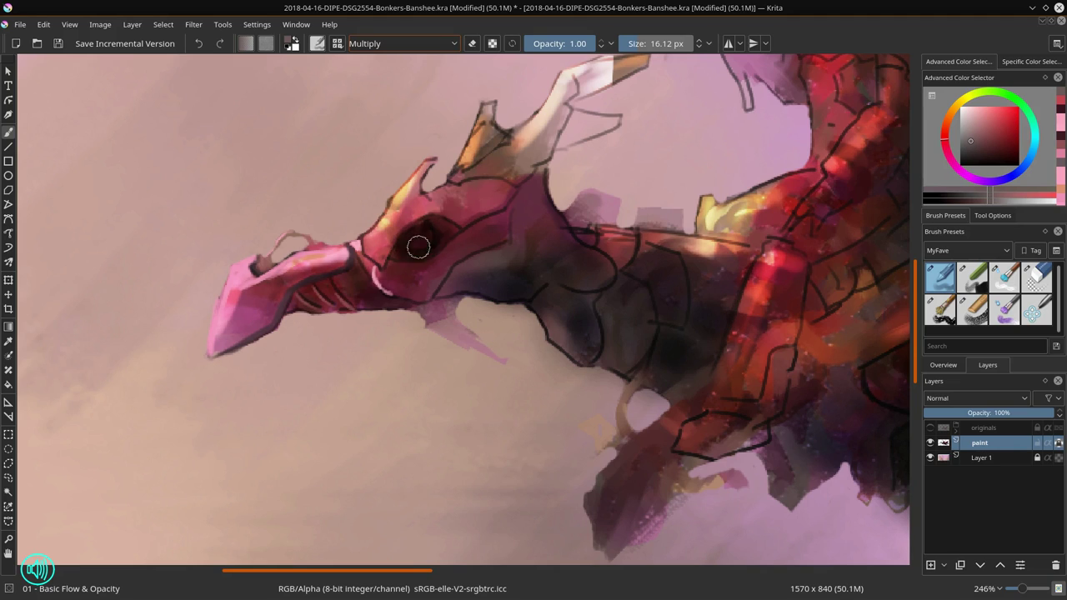
Step: Return to Normal blending and repaint the brow ridge and its horn with sampled reds and yellow at 3.52 px
click(424, 43)
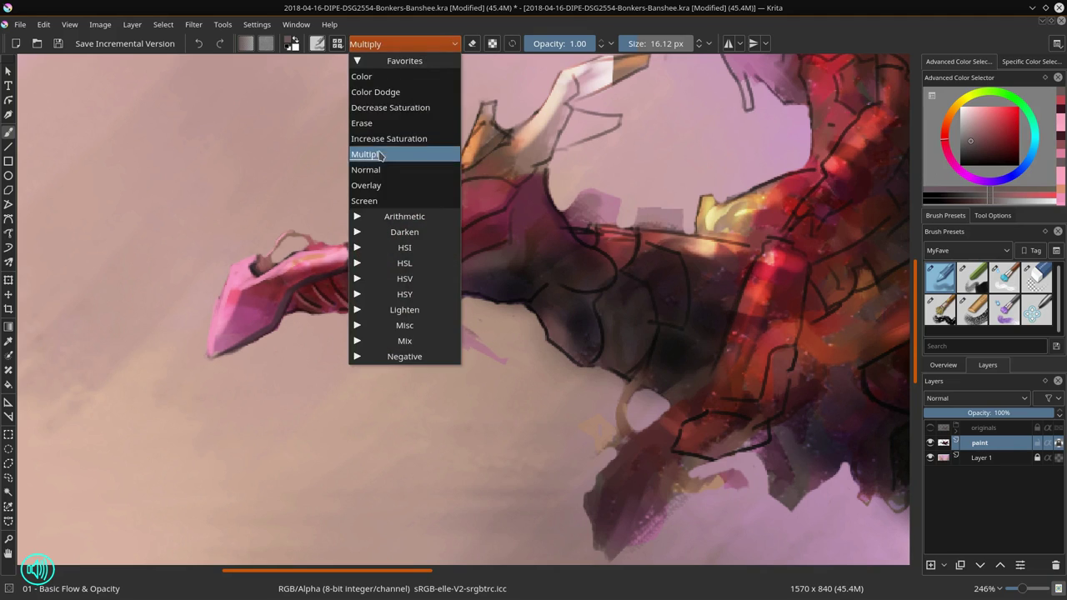
click(388, 169)
ctrl+click(389, 220)
mouse_move(393, 220)
mouse_down()
mouse_move(387, 208)
mouse_move(430, 159)
mouse_up()
ctrl+click(389, 207)
ctrl+click(402, 192)
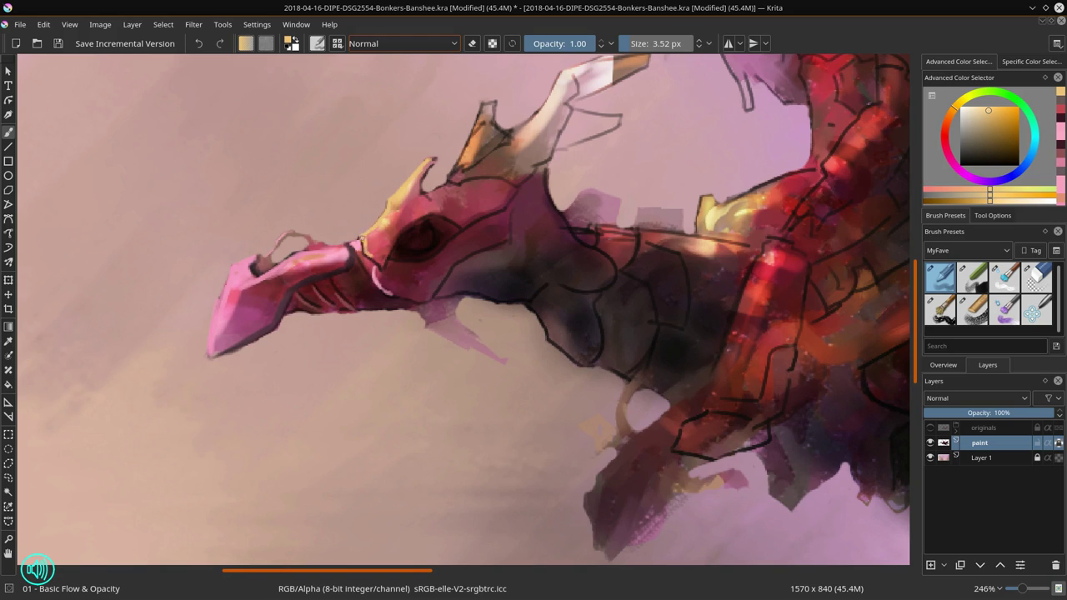
Step: Refine the eye socket's rim with sampled tones, fill the eyeball with near-black at 8.85 px, and blend its edges
ctrl+click(396, 253)
ctrl+click(425, 210)
mouse_move(397, 249)
mouse_down()
mouse_move(434, 214)
mouse_move(427, 236)
mouse_move(404, 245)
mouse_up()
ctrl+click(429, 227)
ctrl+click(433, 226)
ctrl+click(437, 232)
click(968, 160)
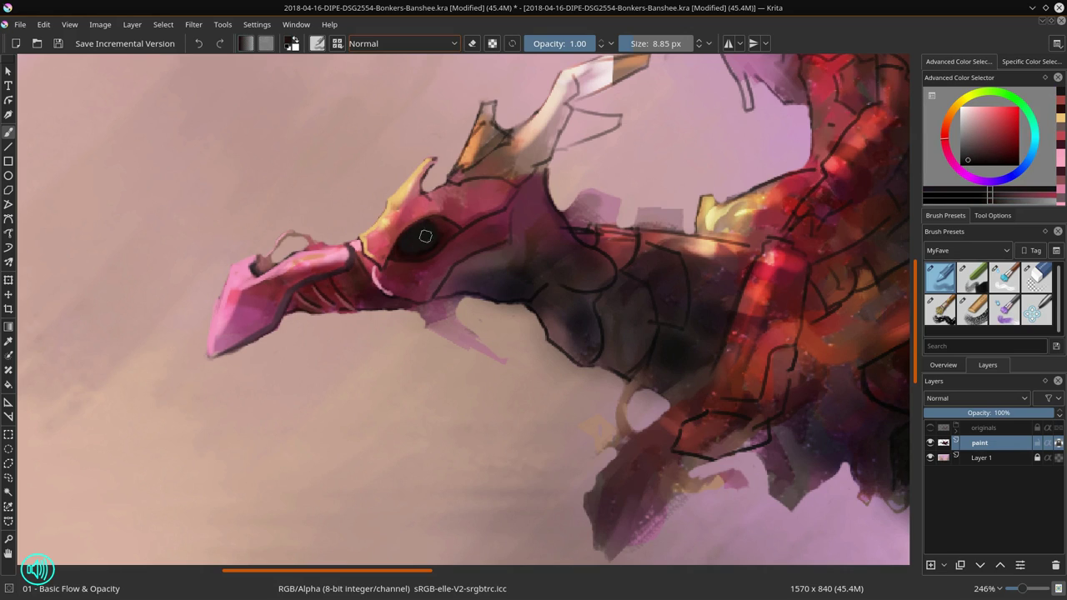
key(slash)
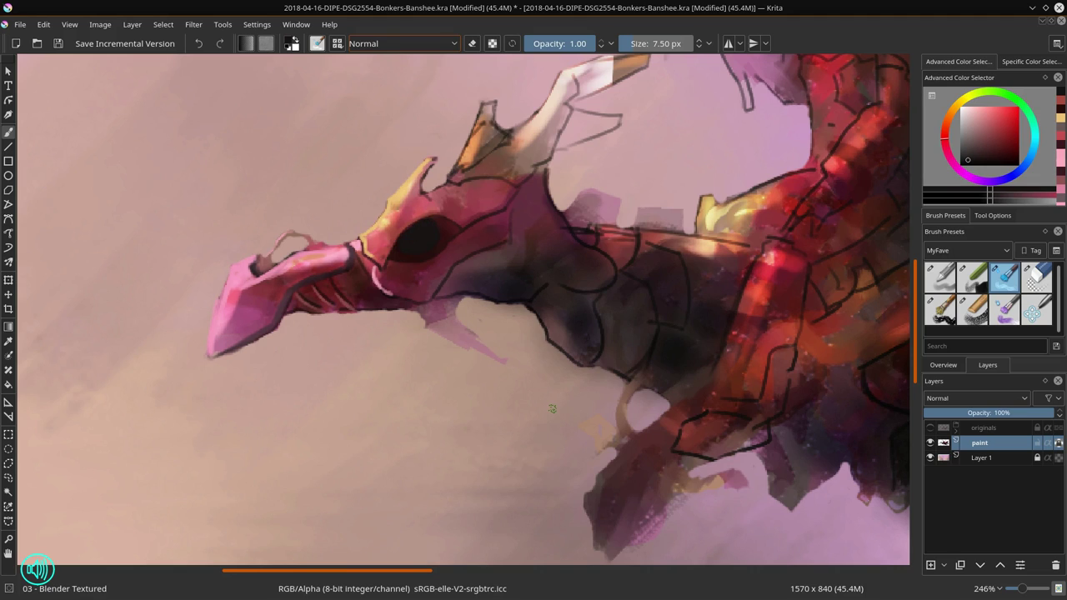
Step: Paint two soft grey reflections on the black eye with the Basic Flow & Opacity brush
click(942, 285)
click(964, 128)
drag(427, 236, 437, 232)
click(415, 240)
Step: Brighten the eye's reflections with small near-white highlights, undoing the misplaced one
scroll(517, 309, down, 9)
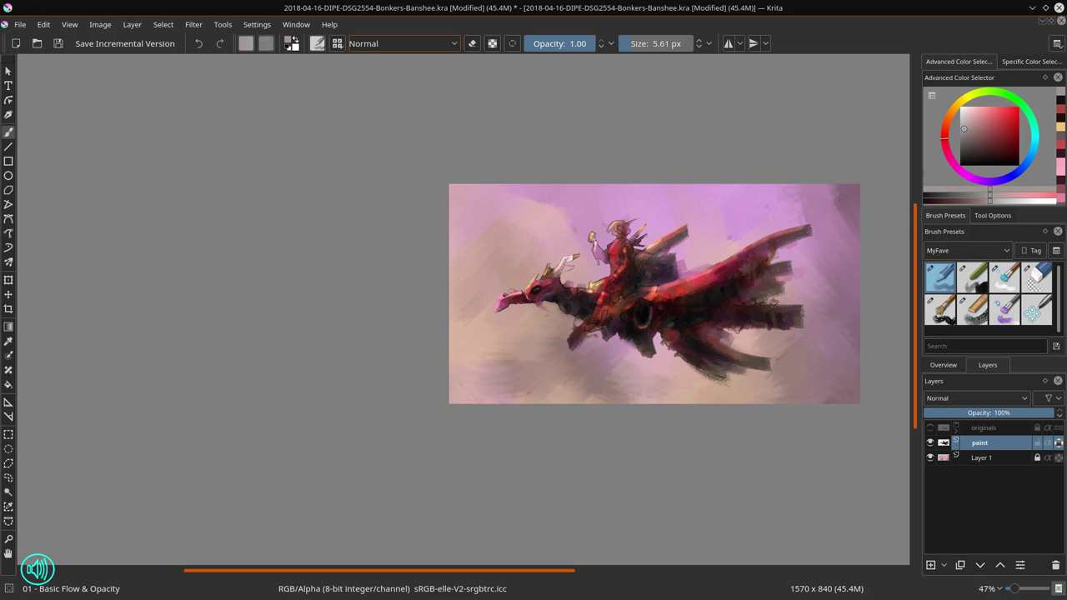
scroll(543, 324, up, 10)
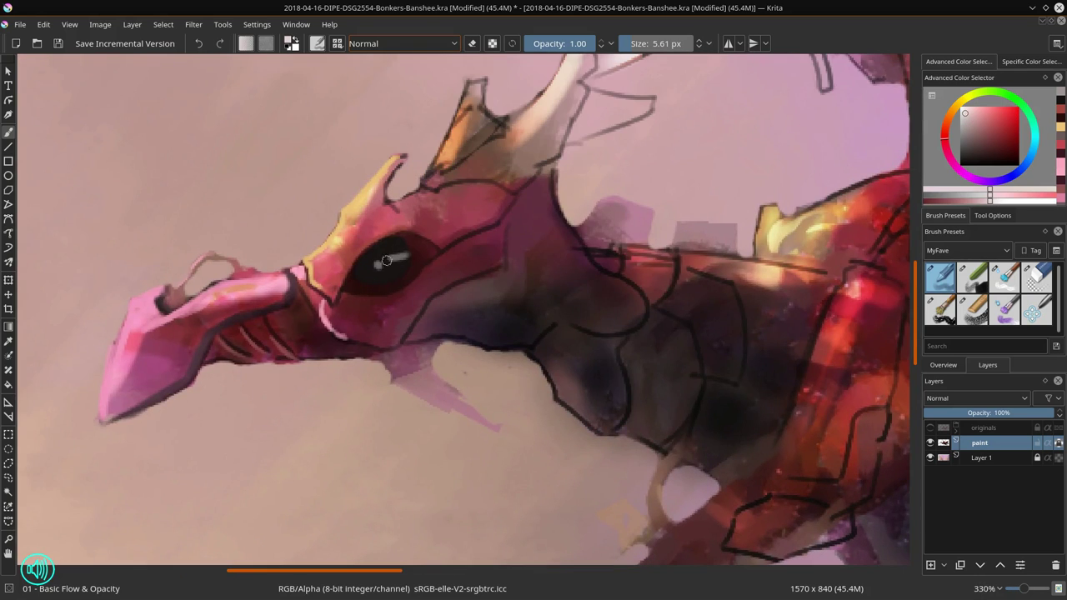
click(371, 257)
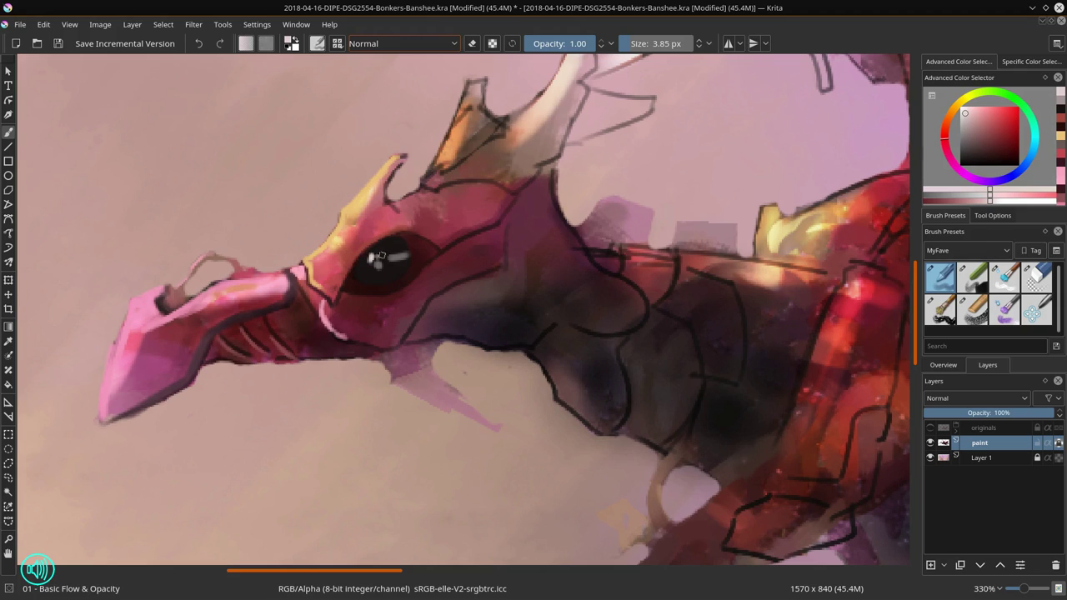
key(ctrl+z)
scroll(467, 259, down, 8)
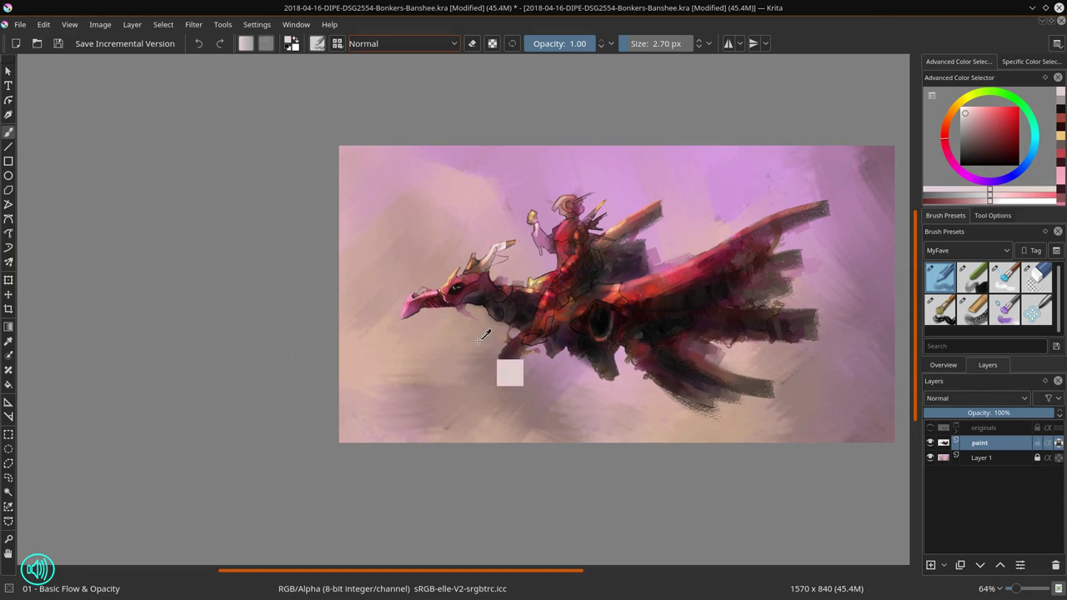
scroll(485, 335, up, 3)
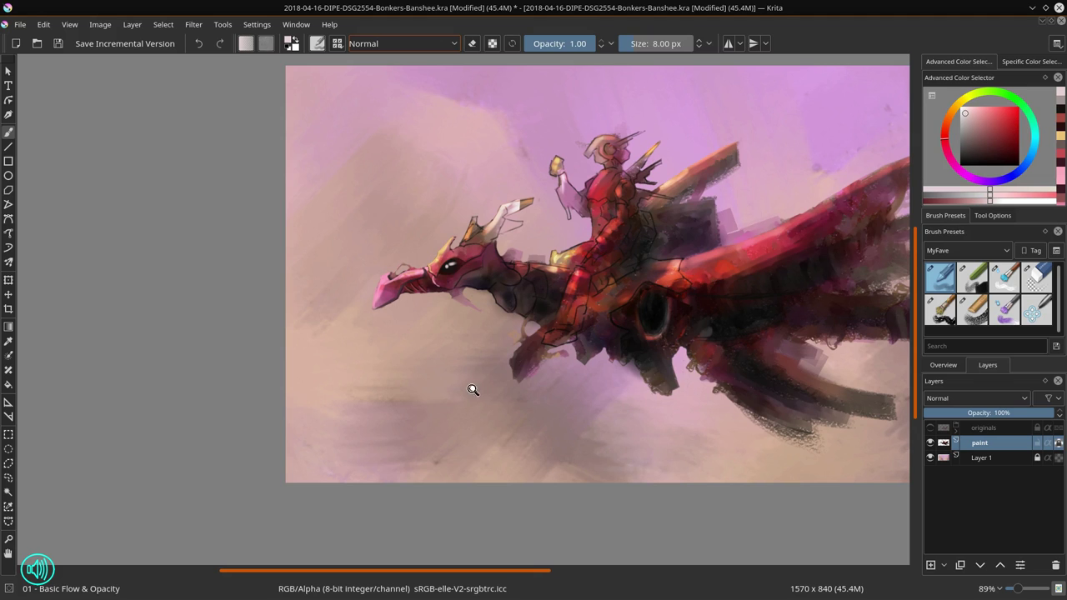
Step: Smooth the nose plate and the snout's upper ridge with pinks and dark red sampled nearby at 5.07 px
scroll(473, 389, up, 6)
mouse_move(216, 307)
mouse_down()
mouse_move(274, 259)
mouse_move(269, 278)
mouse_move(208, 316)
mouse_up()
ctrl+click(267, 265)
ctrl+click(244, 294)
ctrl+click(282, 264)
ctrl+click(309, 260)
mouse_move(281, 267)
mouse_down()
mouse_move(300, 222)
mouse_move(339, 212)
mouse_up()
ctrl+click(364, 182)
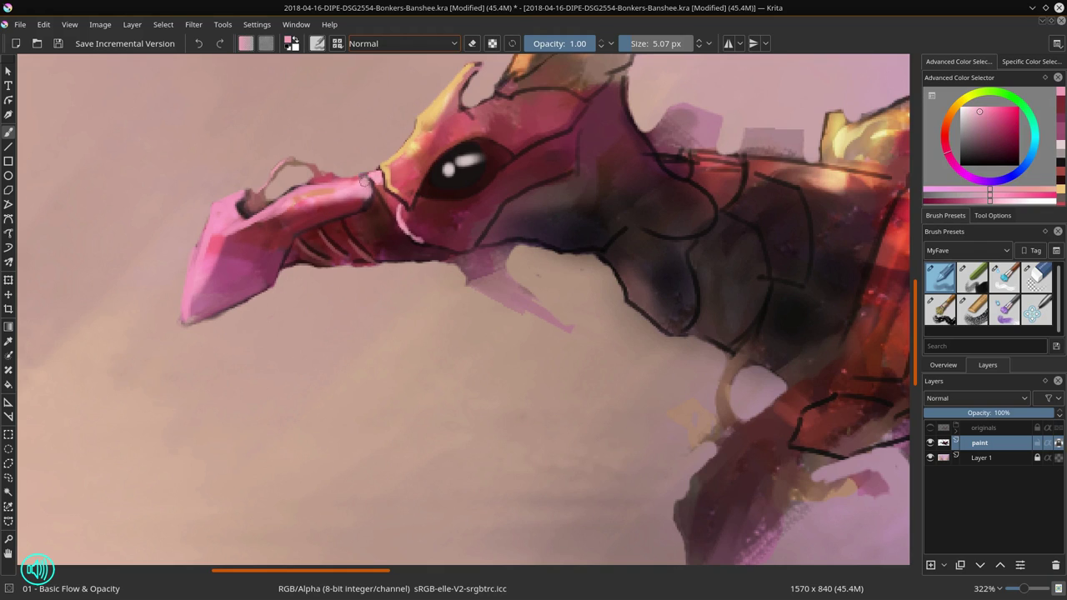
ctrl+click(360, 192)
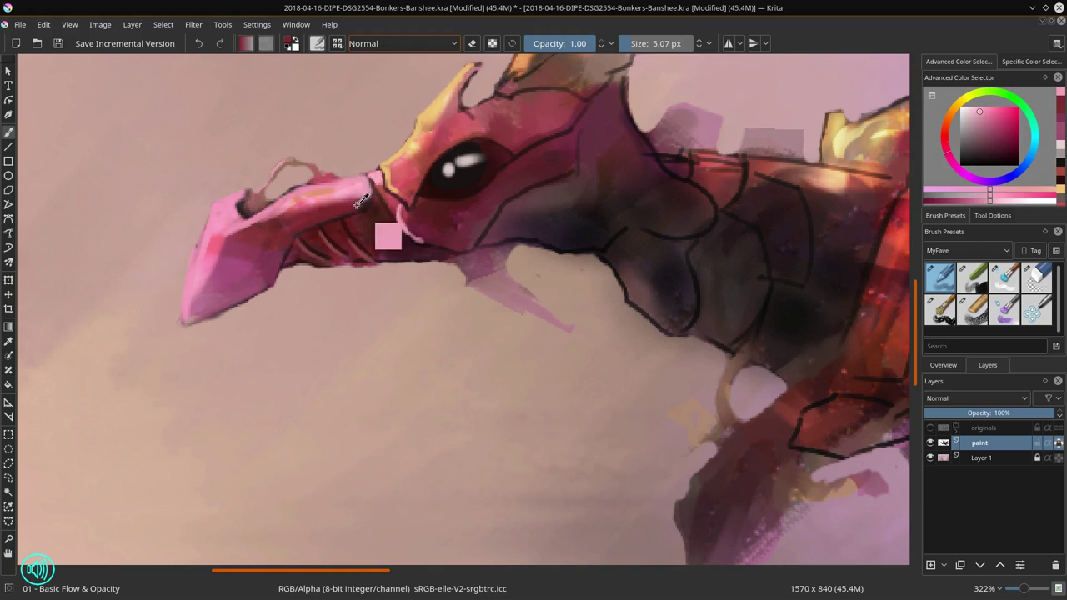
Step: Unlock the paint layer's alpha and sharpen the beak's tip with a sampled dusky pink
ctrl+click(186, 320)
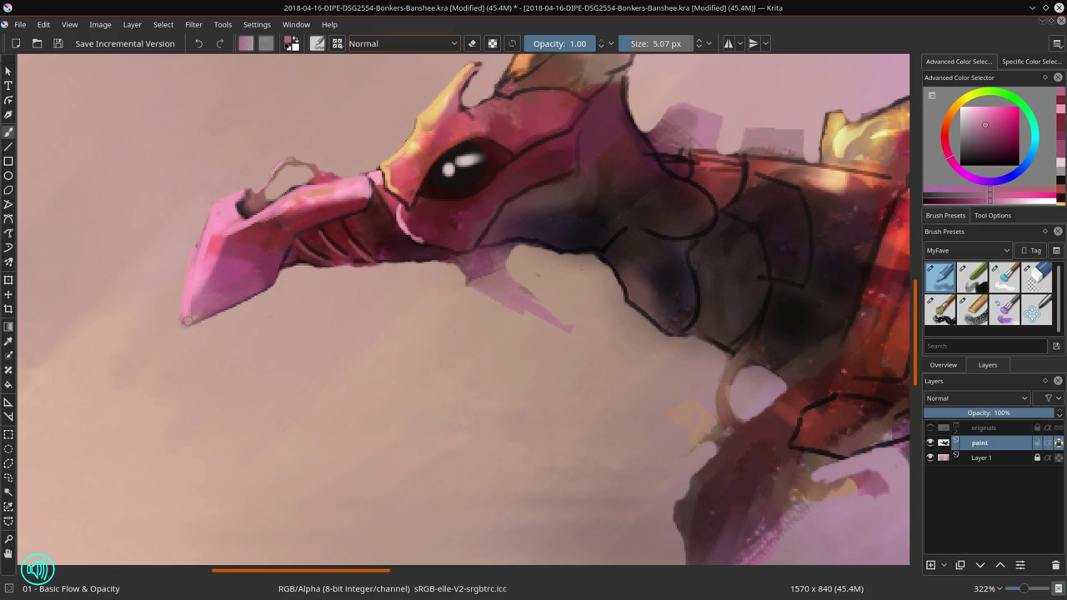
click(1059, 443)
drag(184, 323, 194, 315)
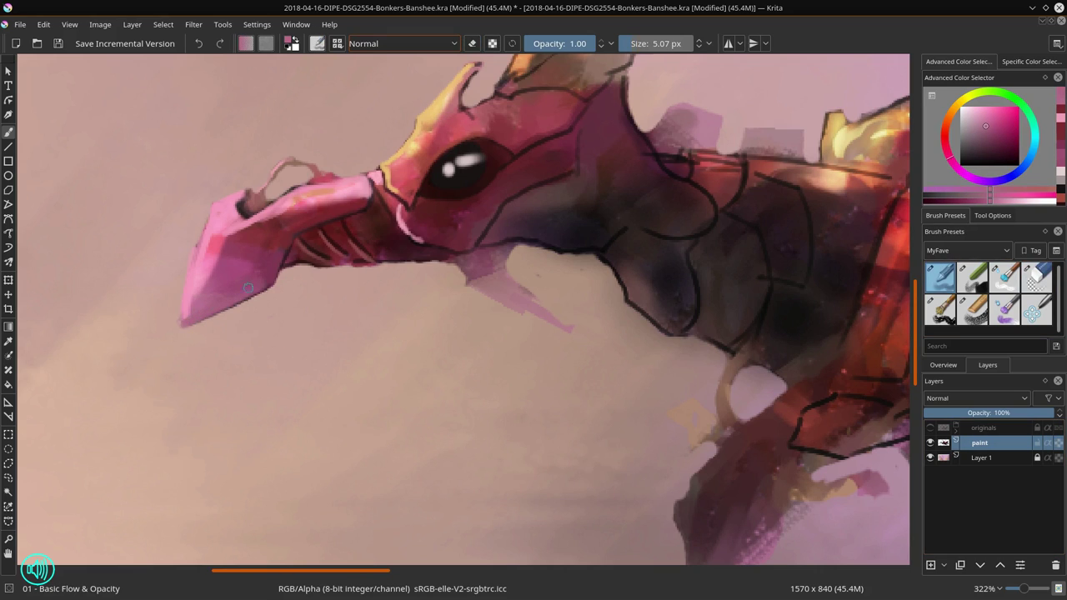
Step: Soften the pink curve on the cheek and repaint the area behind the brow horn with reds sampled nearby
drag(518, 310, 442, 418)
ctrl+click(333, 324)
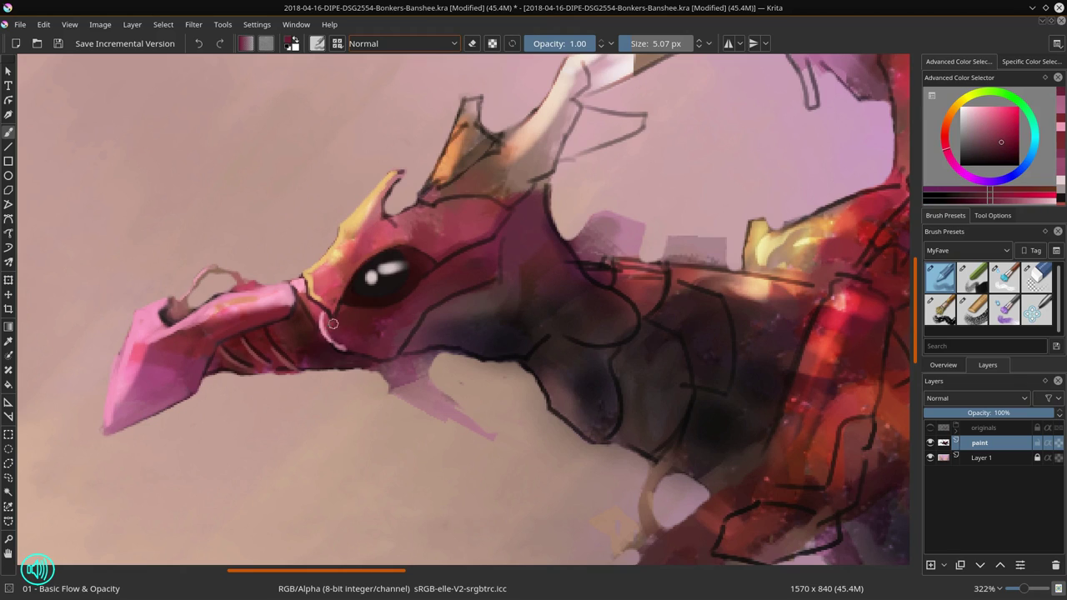
ctrl+click(302, 312)
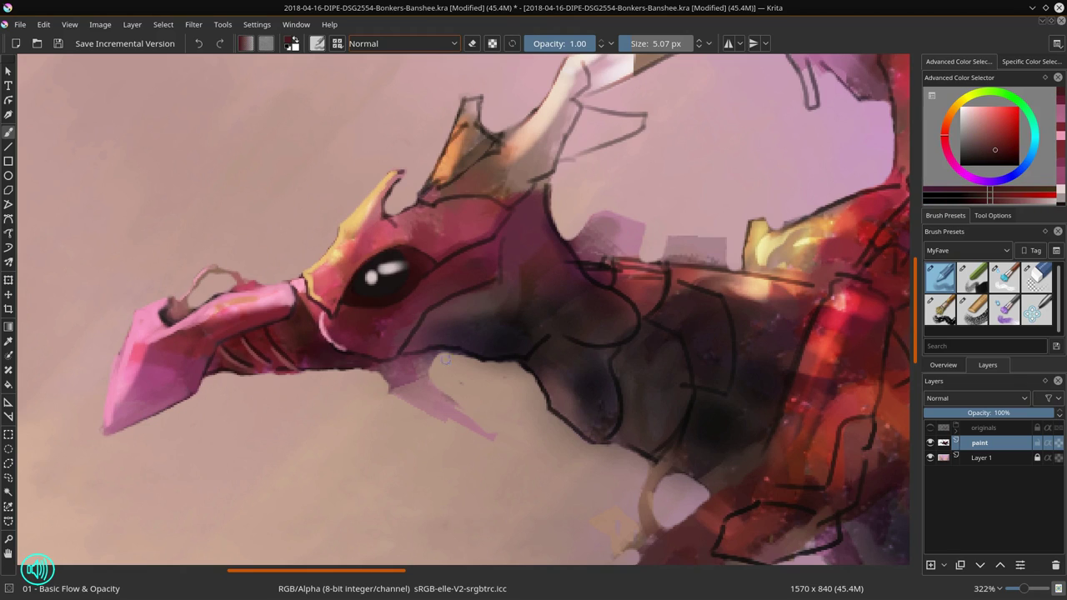
drag(468, 287, 437, 331)
ctrl+click(371, 271)
ctrl+click(382, 259)
drag(363, 265, 373, 262)
Step: Repaint the front face of the middle horn in sampled orange at 4.22 px and darken its base with deep red
ctrl+click(420, 198)
key([)
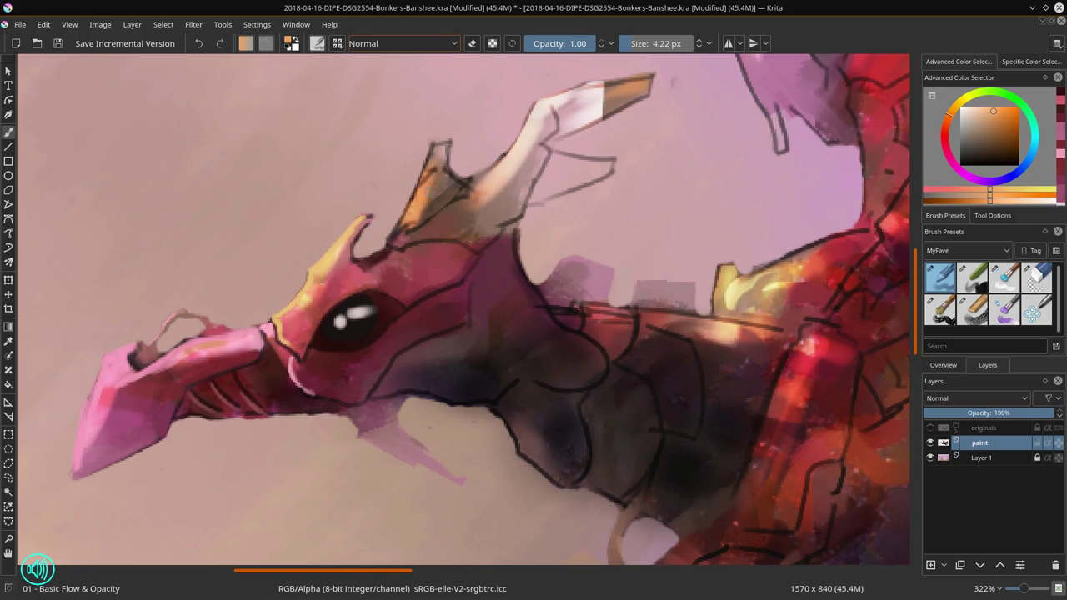
mouse_move(402, 221)
mouse_down()
mouse_move(441, 142)
mouse_move(428, 172)
mouse_up()
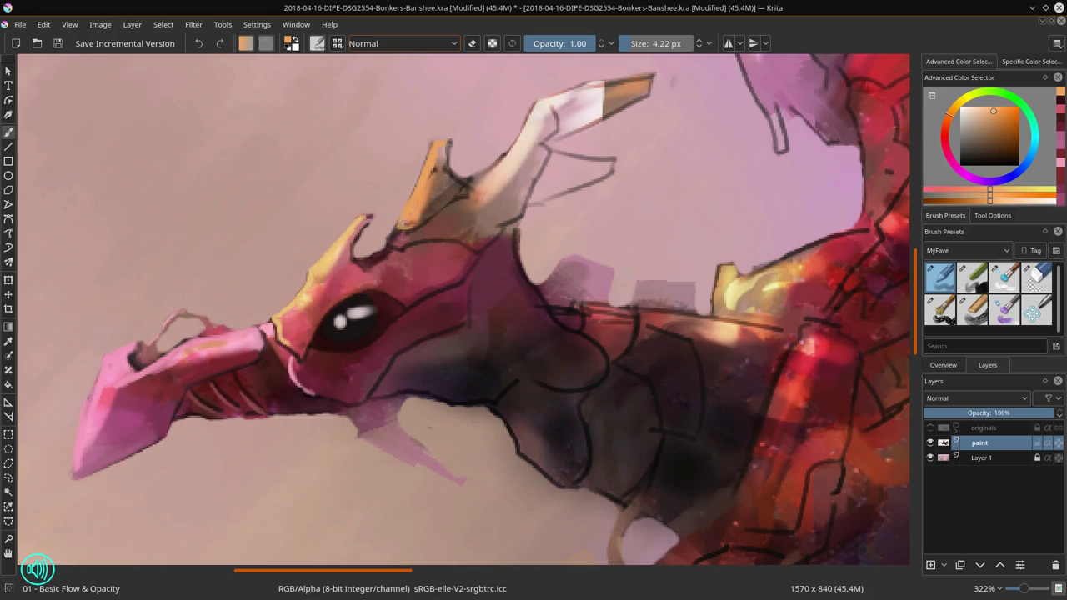
ctrl+click(403, 247)
drag(403, 237, 396, 246)
ctrl+click(395, 245)
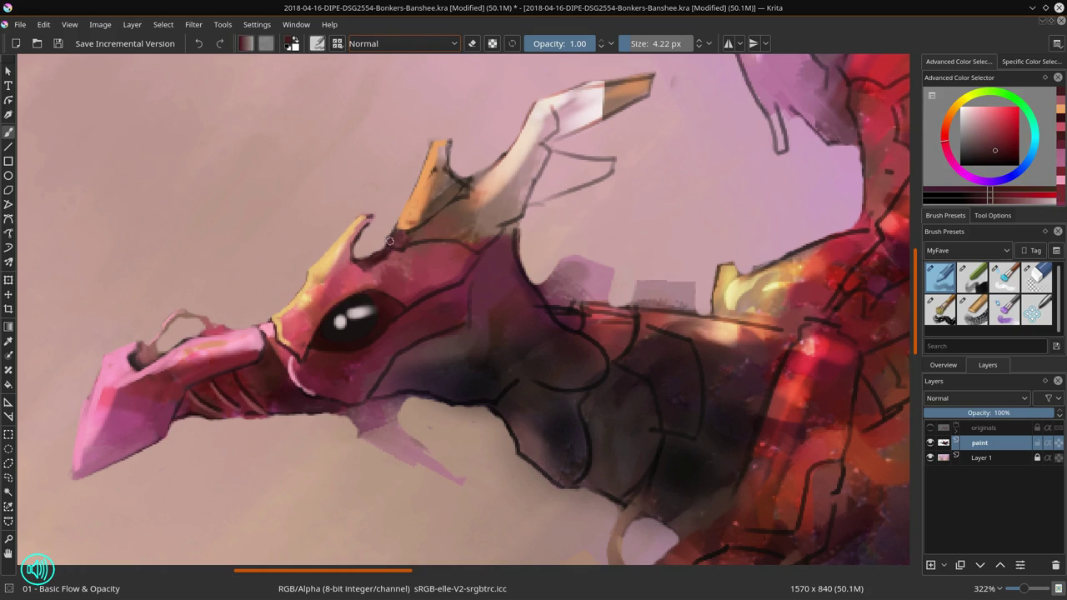
Step: Paint a sampled orange edge behind the middle horn at 4.20 px and blend brown tones into the large horn's base
ctrl+click(410, 223)
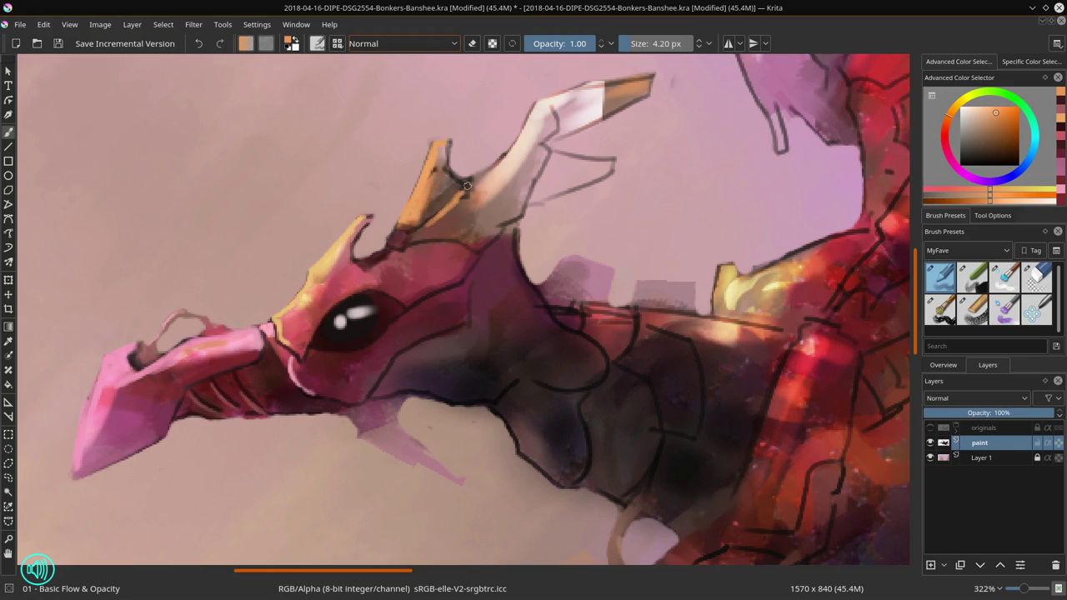
ctrl+click(466, 187)
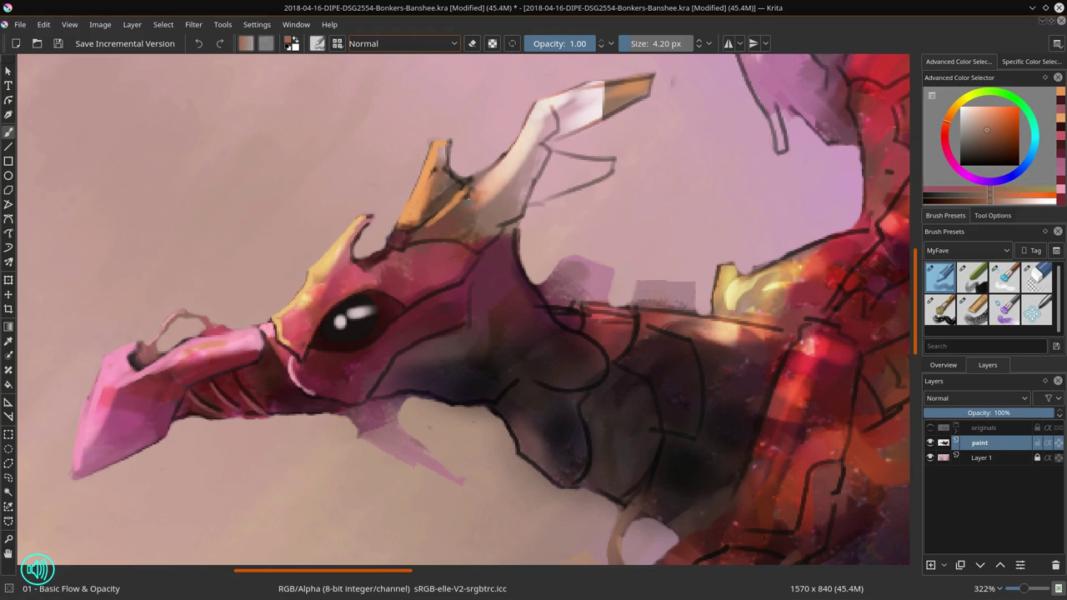
ctrl+click(467, 180)
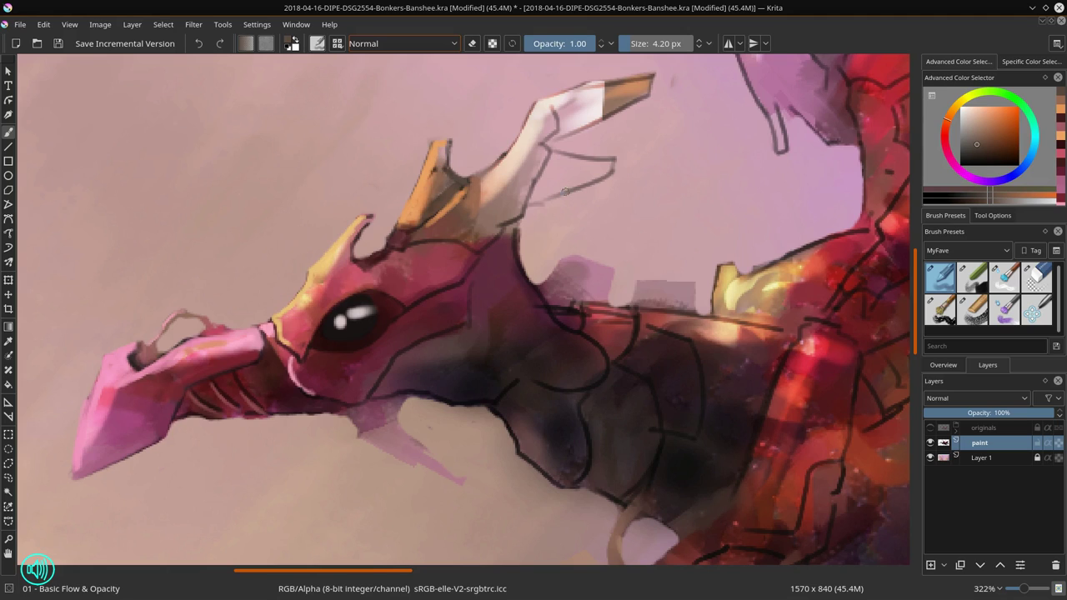
key(slash)
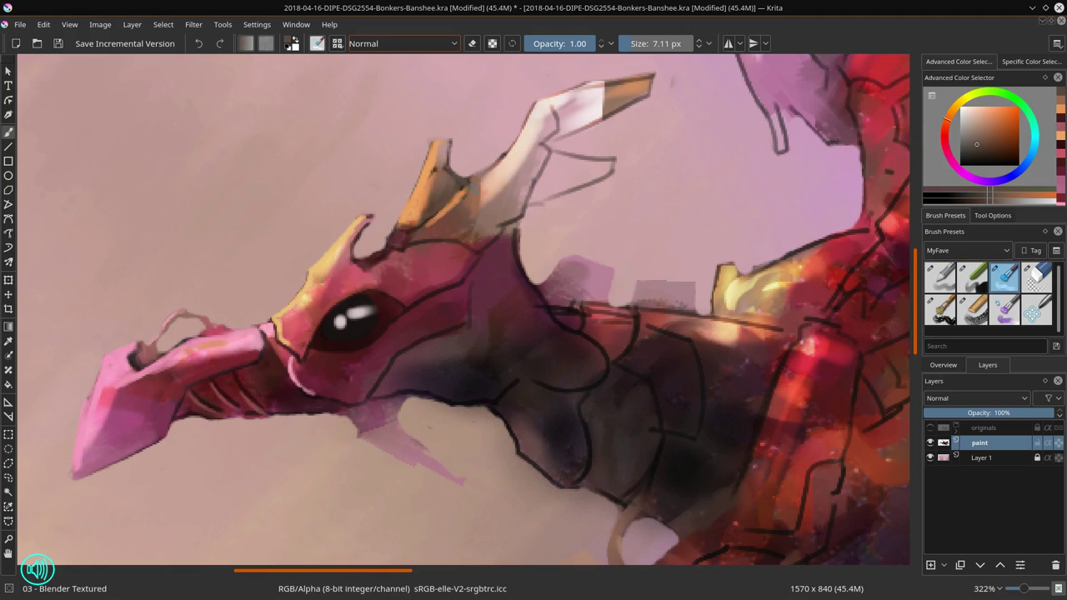
Step: Fill the small spike beneath the large white horn with grey-brown at 9.30 px
click(1038, 283)
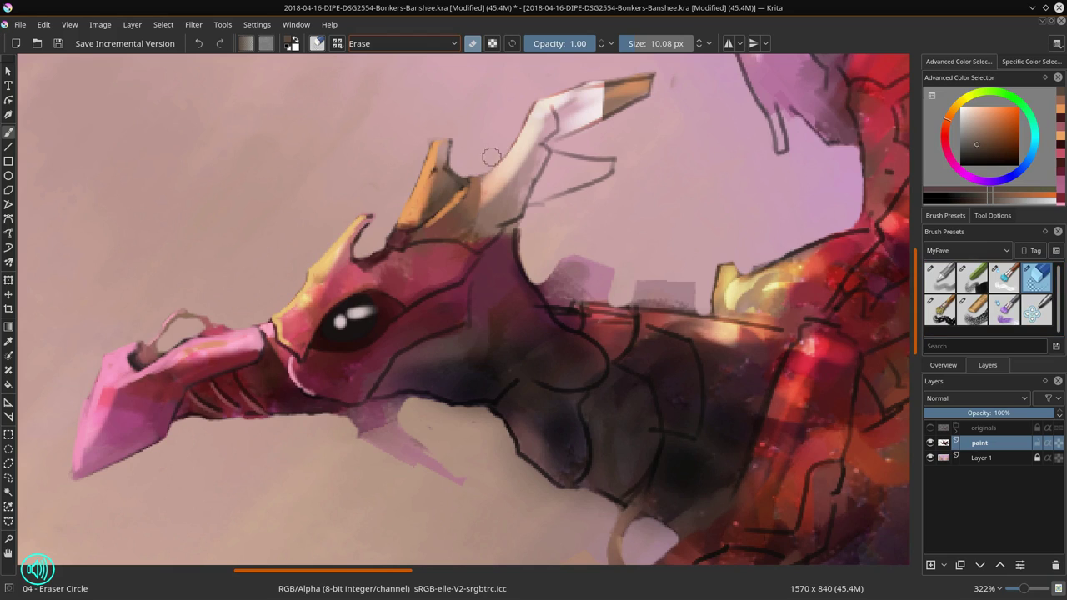
click(948, 284)
drag(558, 171, 608, 170)
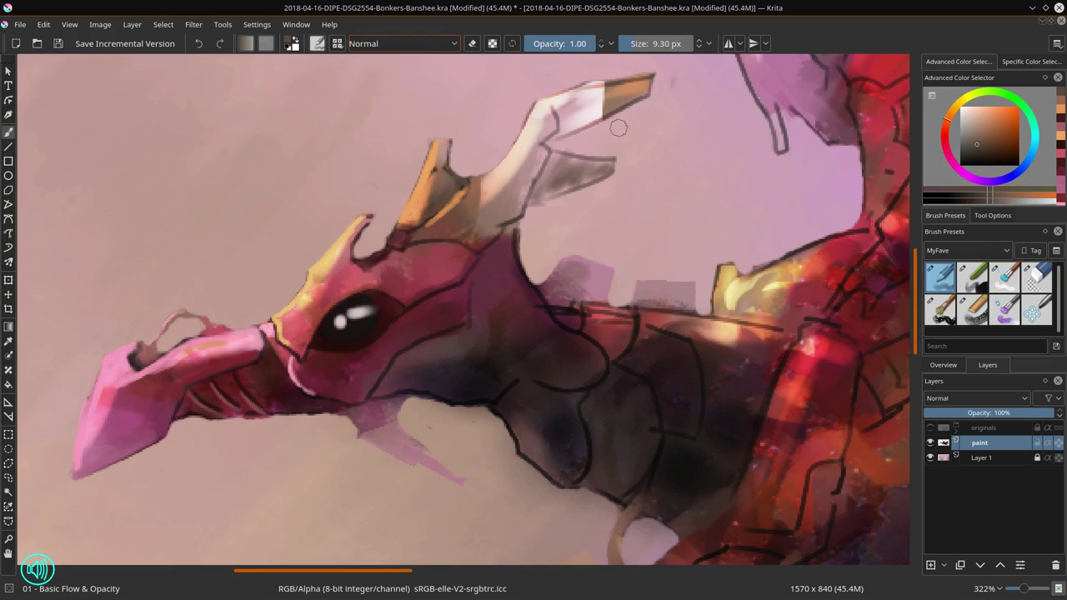
Step: Paint sampled dark shading along the rear edge of the cheek, from the jaw up toward the back of the head
ctrl+click(376, 375)
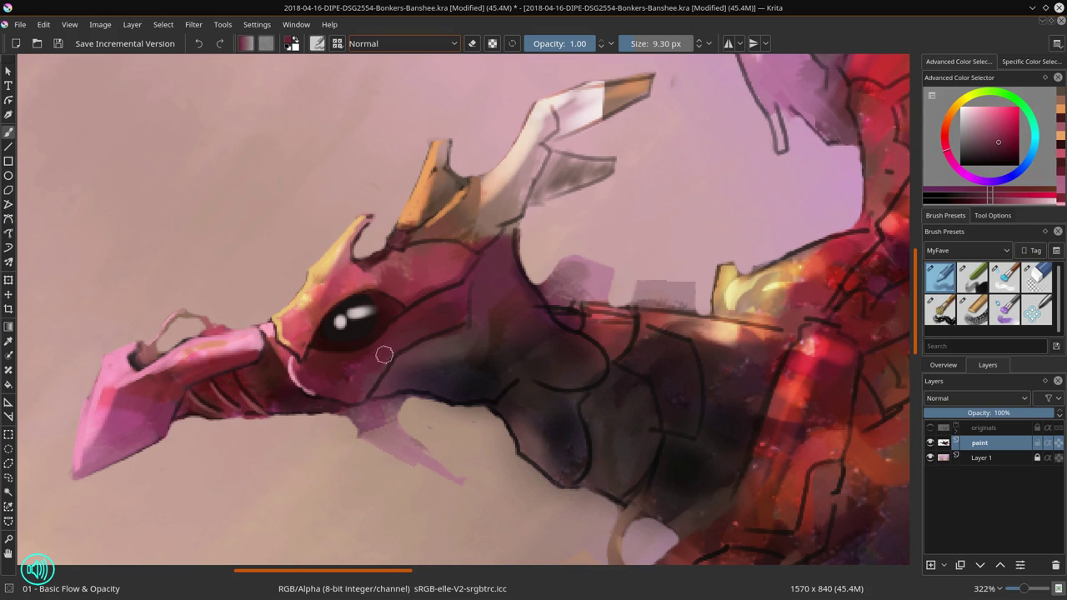
ctrl+click(458, 367)
mouse_move(428, 354)
mouse_down()
mouse_move(457, 365)
mouse_move(432, 368)
mouse_up()
mouse_move(431, 374)
mouse_down()
mouse_move(413, 401)
mouse_move(471, 350)
mouse_move(446, 370)
mouse_move(511, 279)
mouse_move(505, 325)
mouse_move(527, 260)
mouse_move(504, 331)
mouse_up()
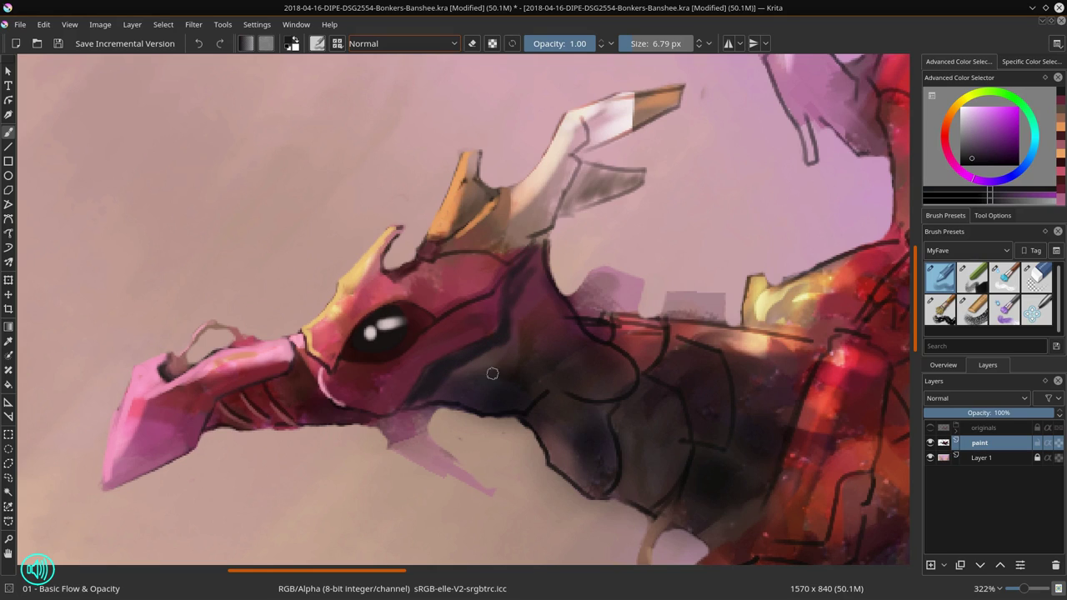
Step: Paint dark purple shading behind the cheek and along the underside of the jaw at 12.14 px
shift+drag(492, 373, 512, 373)
drag(505, 352, 437, 380)
drag(417, 403, 399, 416)
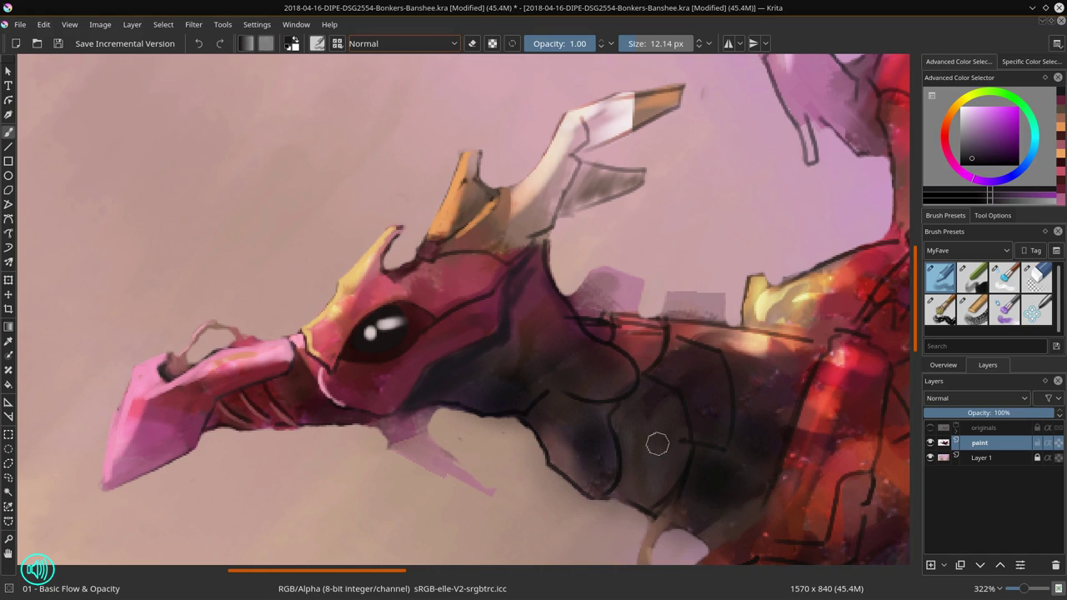
Step: Blend away the dark outlines behind the cheek and at the nape using Blender Textured at 9.66 px
key(slash)
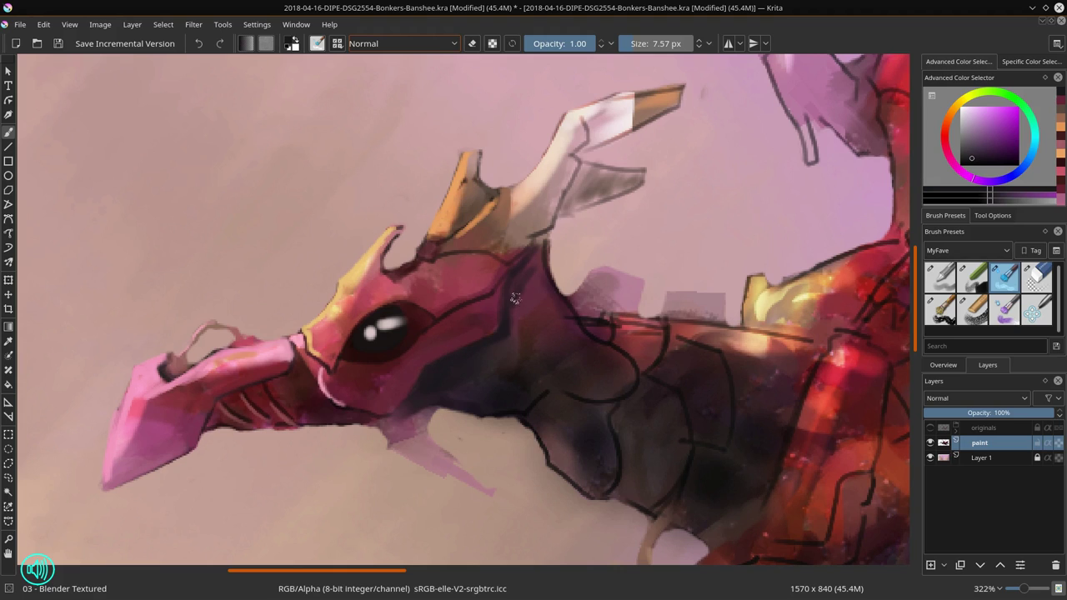
key(bracketright)
key(bracketright)
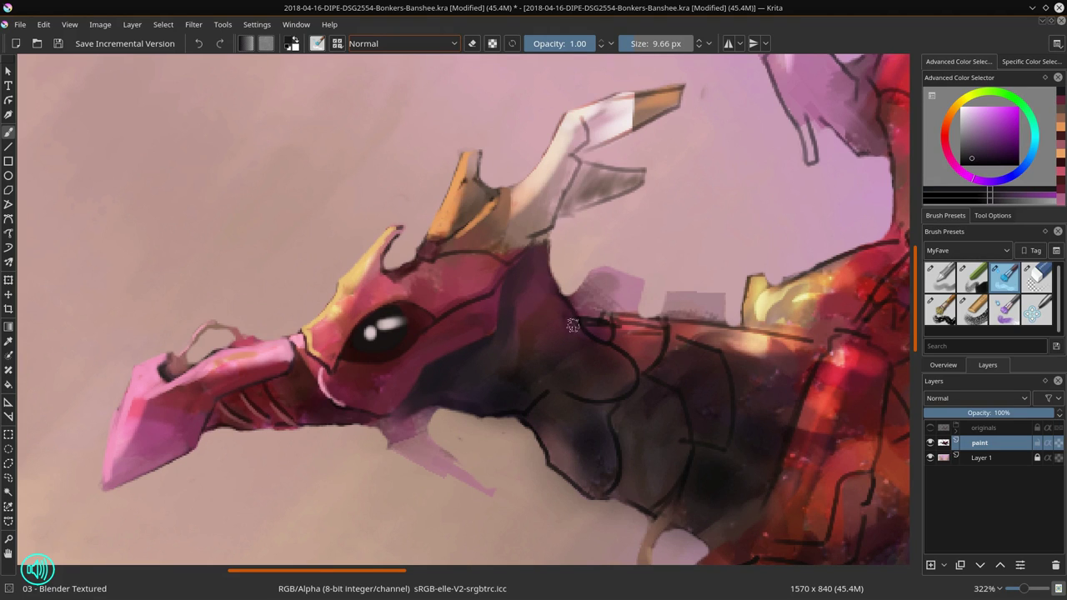
click(446, 6)
click(446, 7)
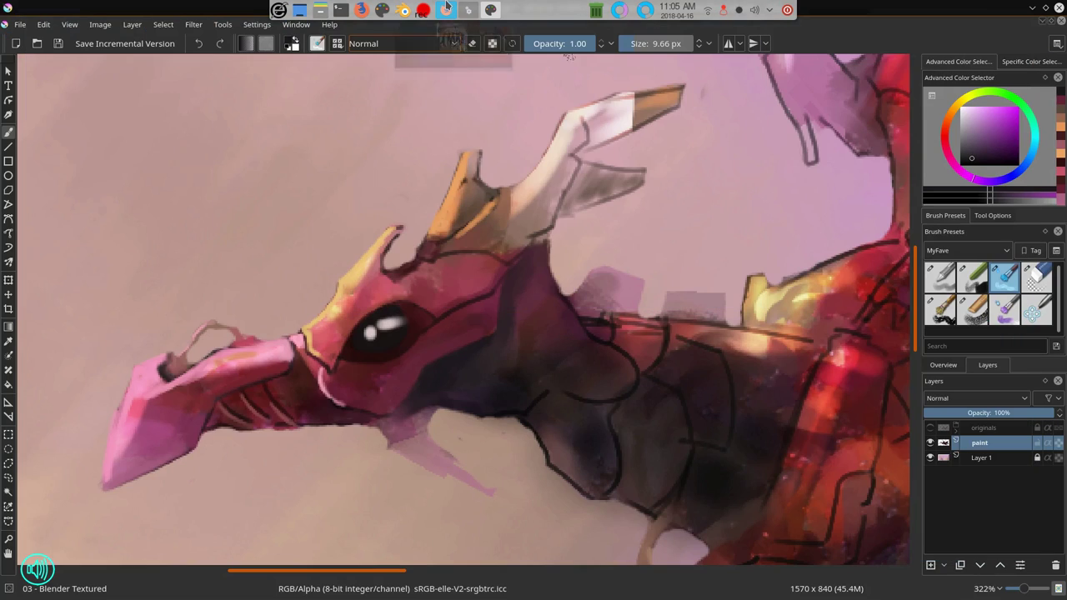
Step: Clean the edge beneath the jaw and neck with Eraser Circle at 10.08 px, toggling Layer 1's visibility to check it
key(period)
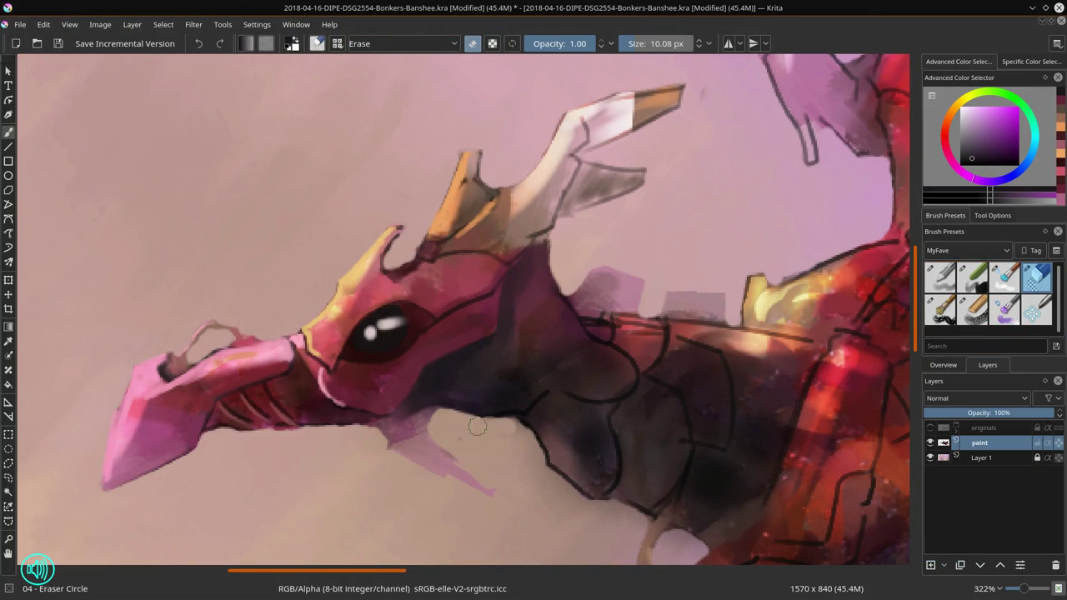
mouse_move(477, 427)
mouse_down()
mouse_move(542, 466)
mouse_move(532, 428)
mouse_move(512, 446)
mouse_move(498, 426)
mouse_move(534, 441)
mouse_move(587, 512)
mouse_move(516, 288)
mouse_up()
click(931, 458)
click(931, 459)
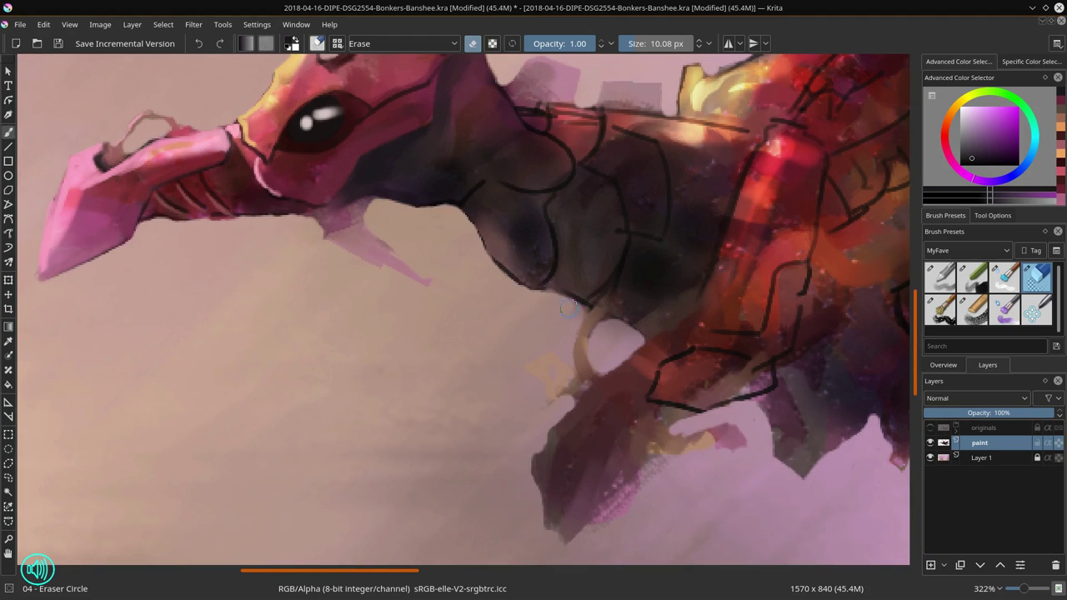
drag(562, 333, 579, 310)
click(931, 458)
click(930, 458)
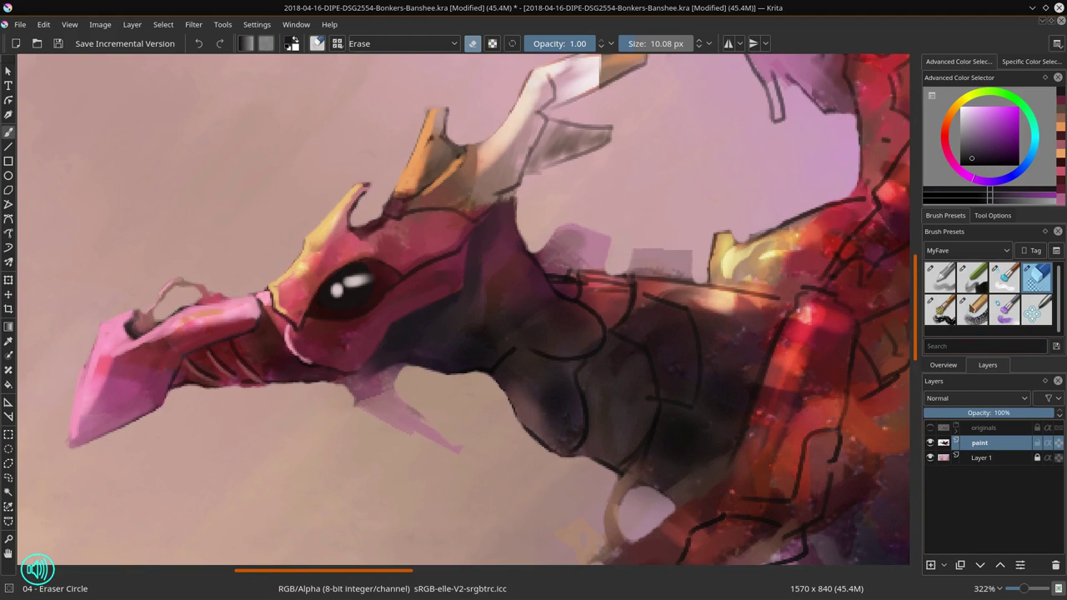
Step: Show the canvas overview and paint sampled pinkish-grey edge highlights on the front neck plate at 4.83 px
click(941, 278)
ctrl+click(537, 399)
mouse_move(547, 403)
shift+mouse_down()
mouse_move(503, 369)
mouse_move(496, 387)
mouse_move(540, 442)
shift+mouse_up()
click(974, 133)
click(942, 364)
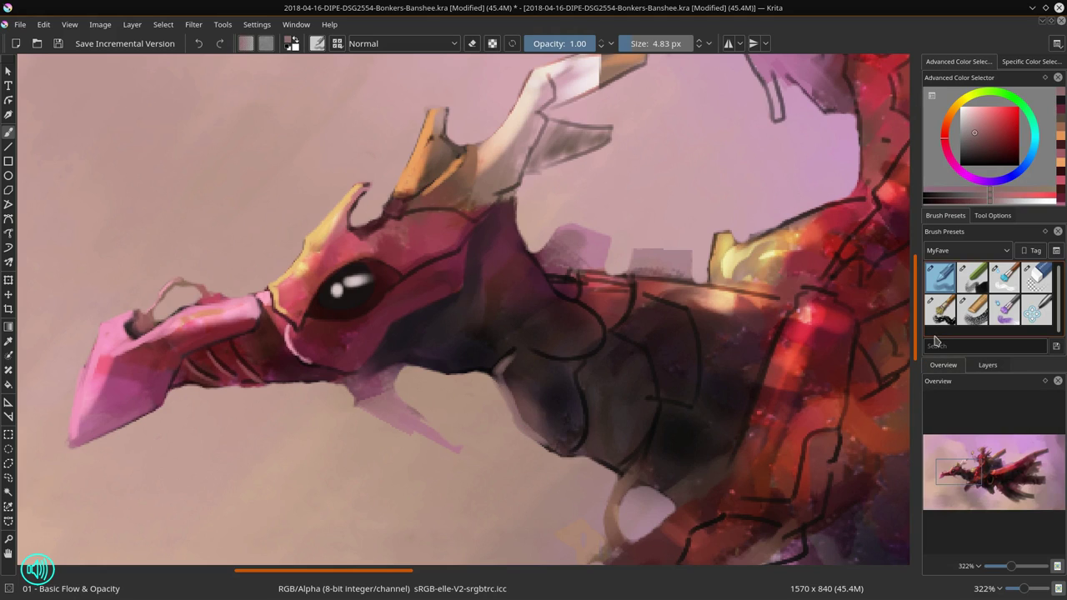
ctrl+click(553, 406)
drag(529, 406, 537, 428)
ctrl+click(510, 391)
mouse_move(499, 372)
mouse_down()
mouse_move(520, 353)
mouse_move(497, 357)
mouse_move(575, 358)
mouse_move(588, 425)
mouse_up()
Step: Add sampled pinkish-grey edge lights to the front borders and corners of the rear neck plates at 4.83 px
ctrl+click(515, 347)
ctrl+click(511, 361)
drag(665, 403, 653, 448)
ctrl+click(650, 405)
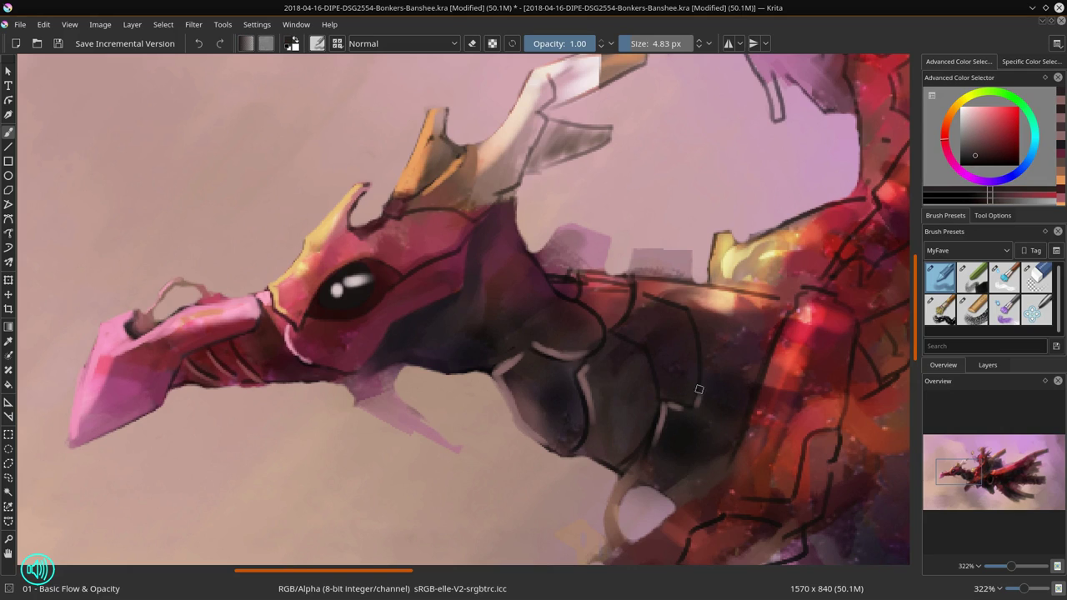
ctrl+click(696, 445)
drag(682, 409, 699, 399)
Step: Paint a muted pink rim light along the cheek ridge and beneath the eye at 3.37 px
drag(629, 224, 664, 324)
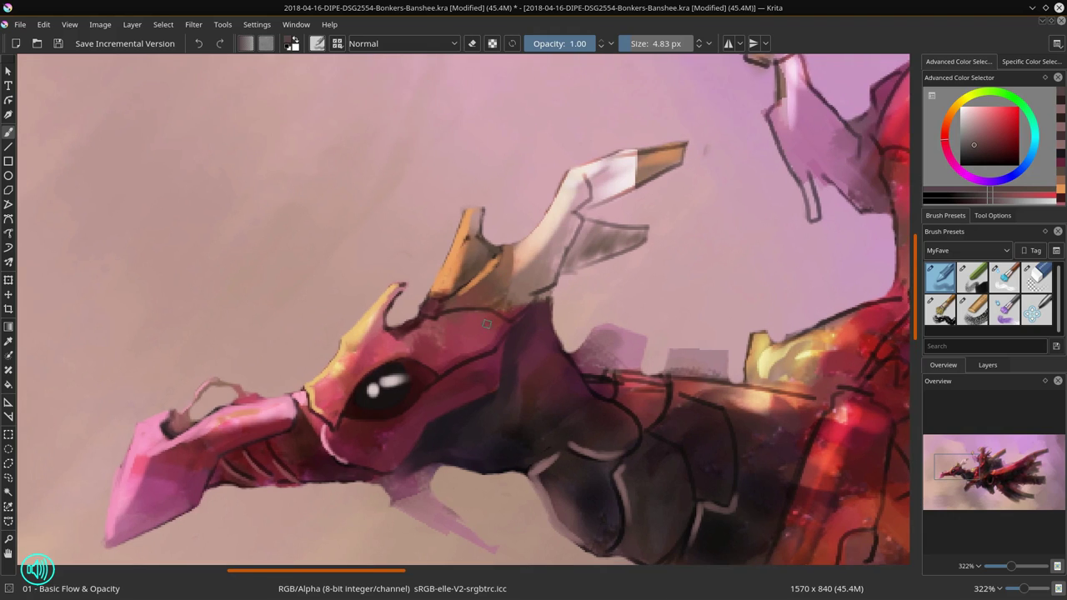
ctrl+click(499, 406)
click(978, 134)
drag(465, 359, 456, 361)
mouse_move(442, 379)
mouse_down()
mouse_move(490, 353)
mouse_move(430, 388)
mouse_up()
mouse_move(362, 422)
mouse_down()
mouse_move(420, 397)
mouse_move(363, 422)
mouse_up()
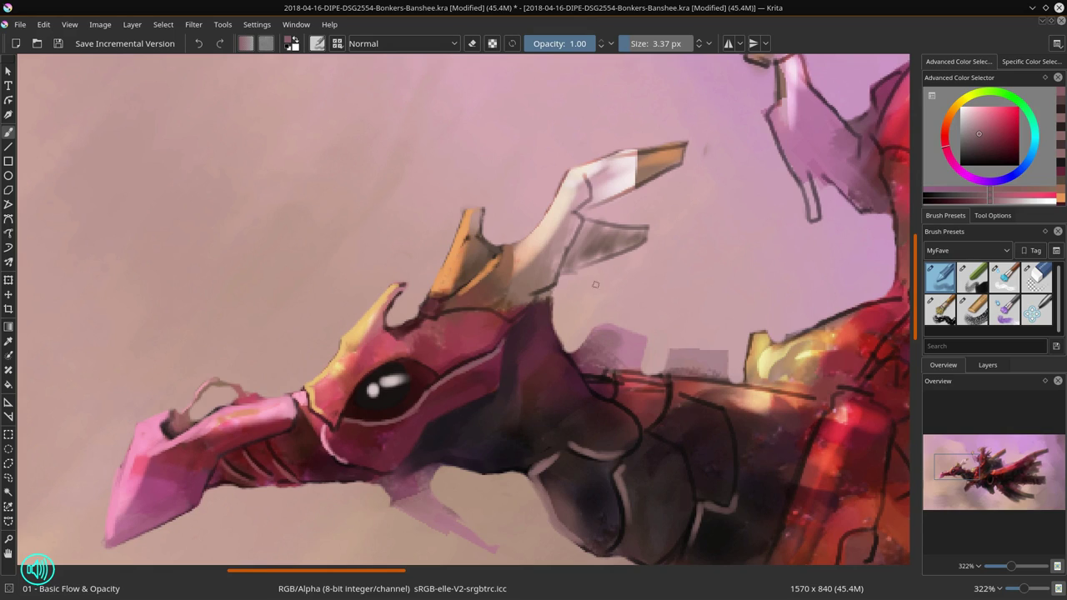
Step: Smooth the black lines along the upper neck behind the head with Blender Textured at 7.09 px
click(1003, 278)
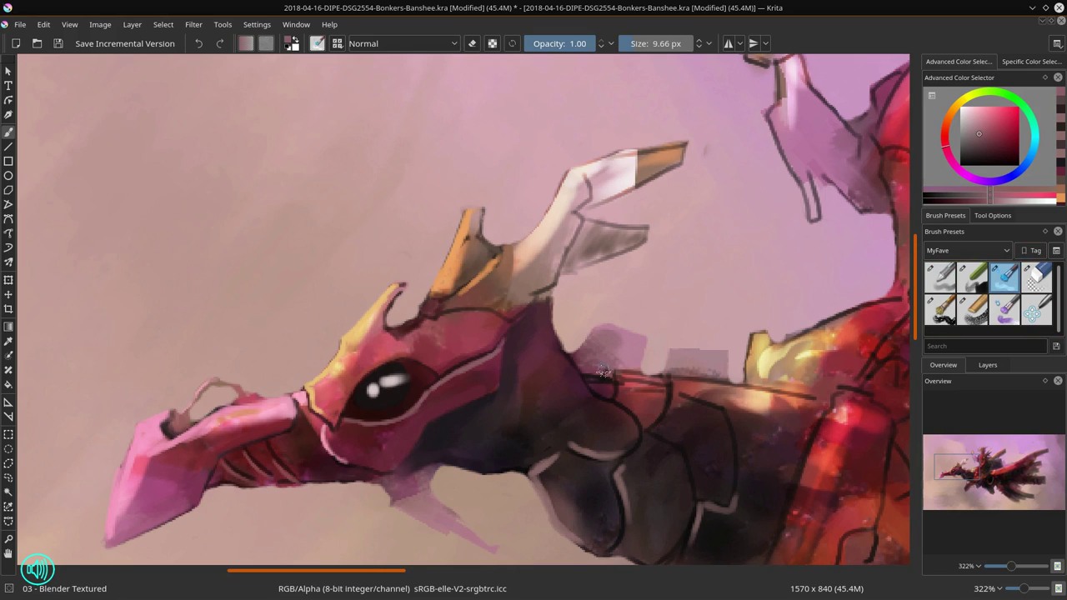
drag(628, 389, 639, 384)
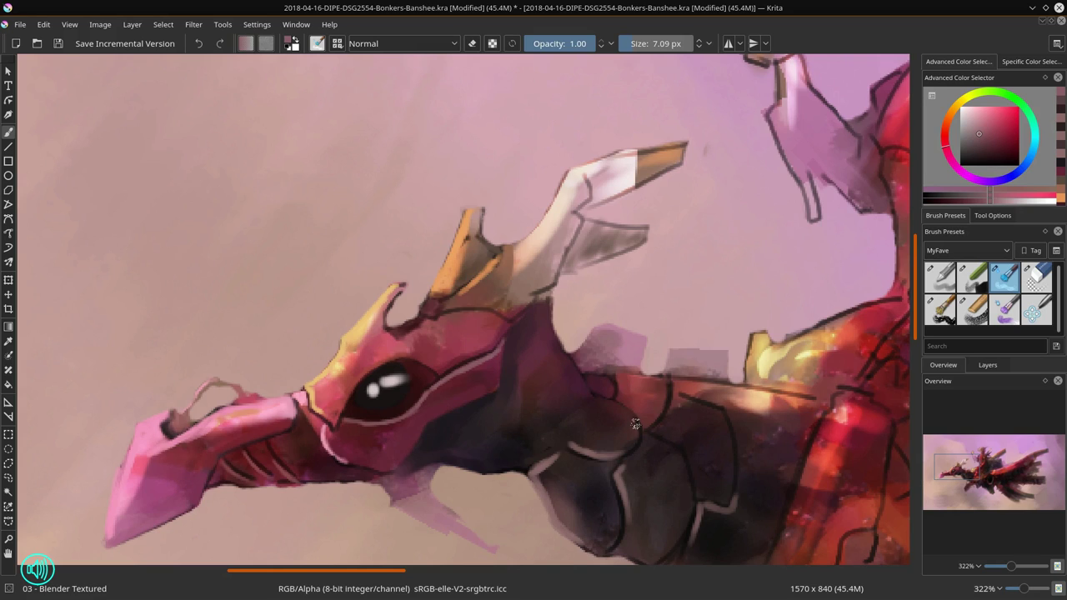
drag(736, 424, 683, 380)
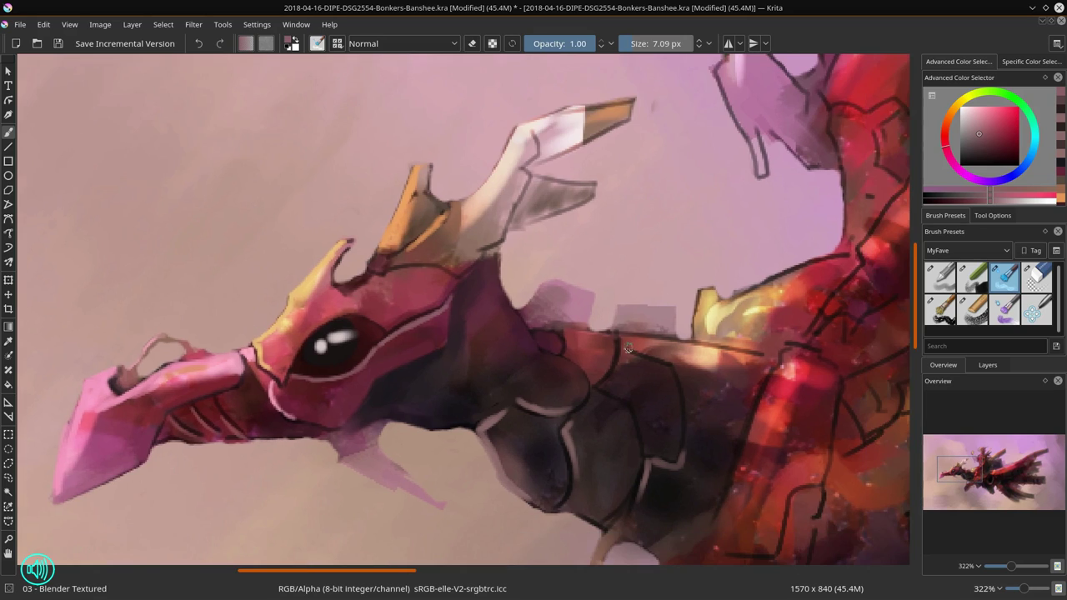
Step: Paint a dark grey-purple edge along the top of the middle neck plate with the Basic Flow & Opacity brush
click(940, 278)
ctrl+click(641, 440)
click(971, 152)
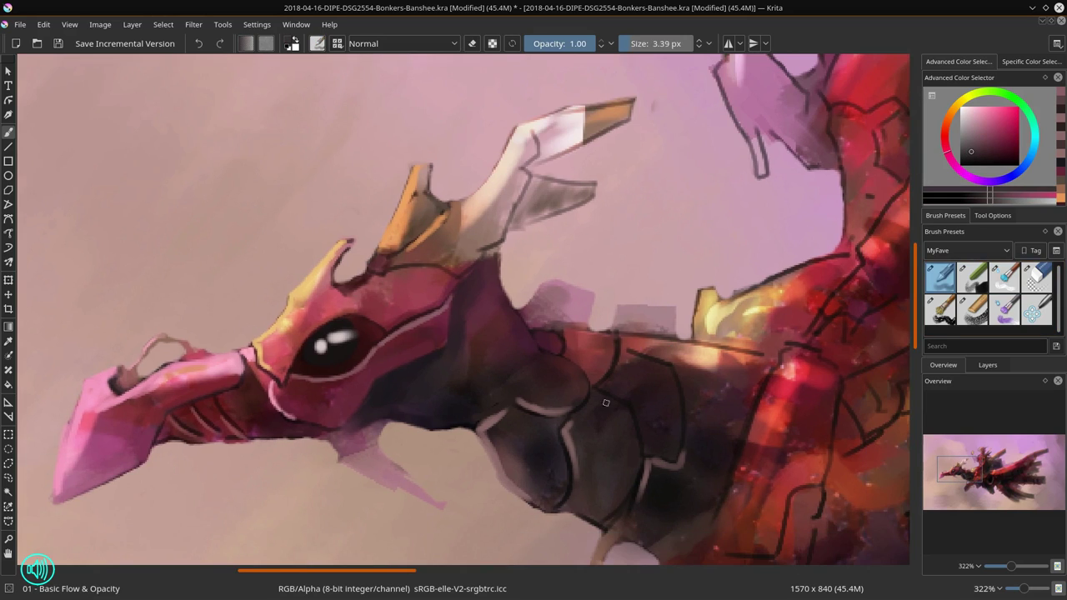
mouse_move(605, 403)
mouse_down()
mouse_move(596, 393)
mouse_move(636, 439)
mouse_up()
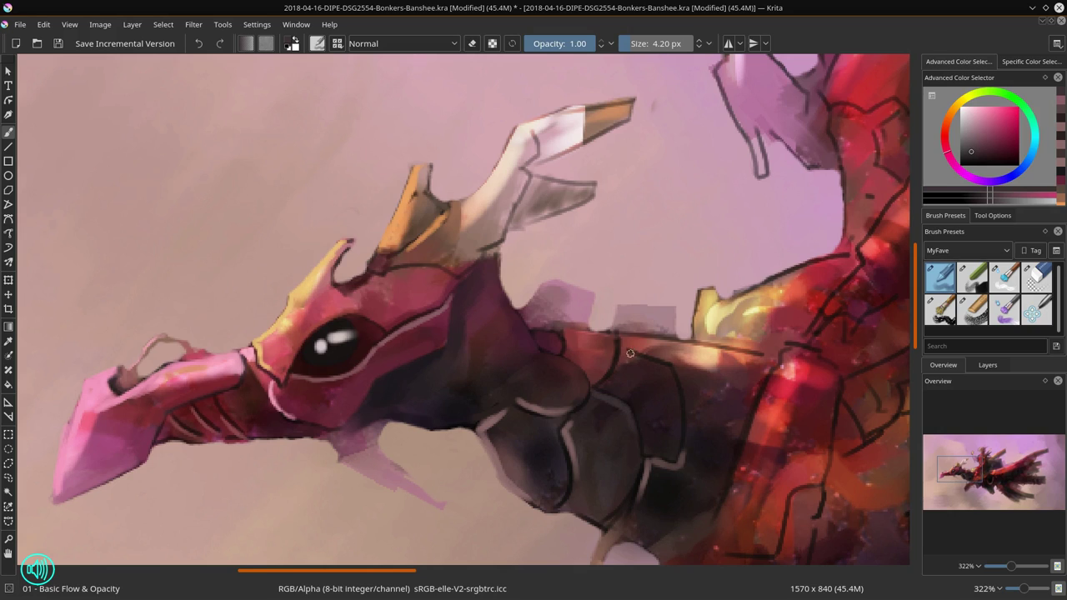
Step: Paint a grey highlight along the upper edge of the rear neck plate at 4.20 px
ctrl+click(678, 346)
click(965, 126)
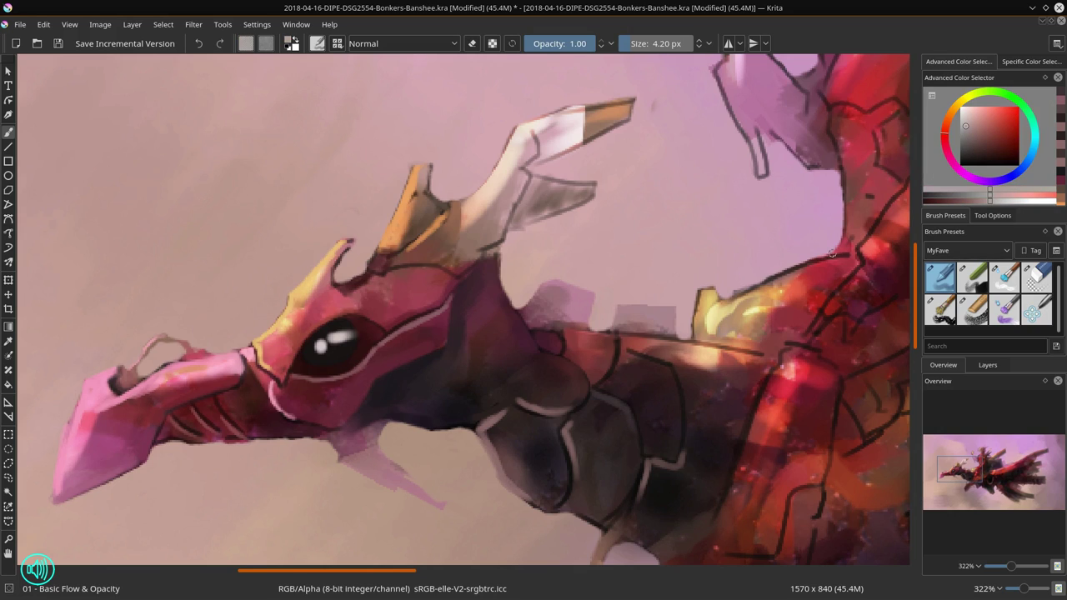
drag(623, 363, 625, 351)
ctrl+click(625, 353)
ctrl+click(624, 356)
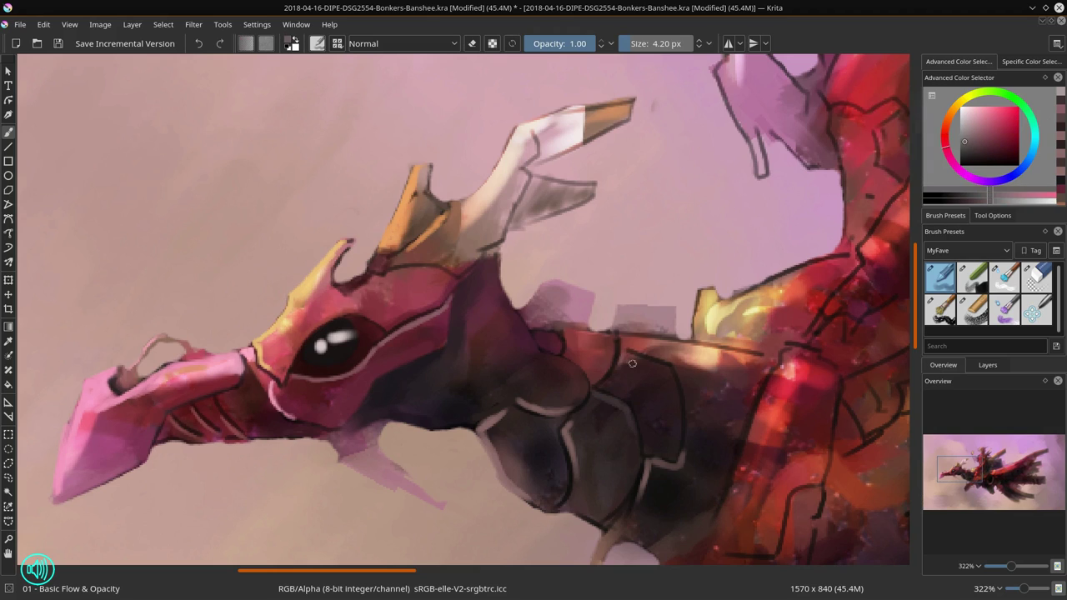
mouse_move(624, 353)
mouse_down()
mouse_move(669, 365)
mouse_move(676, 384)
mouse_up()
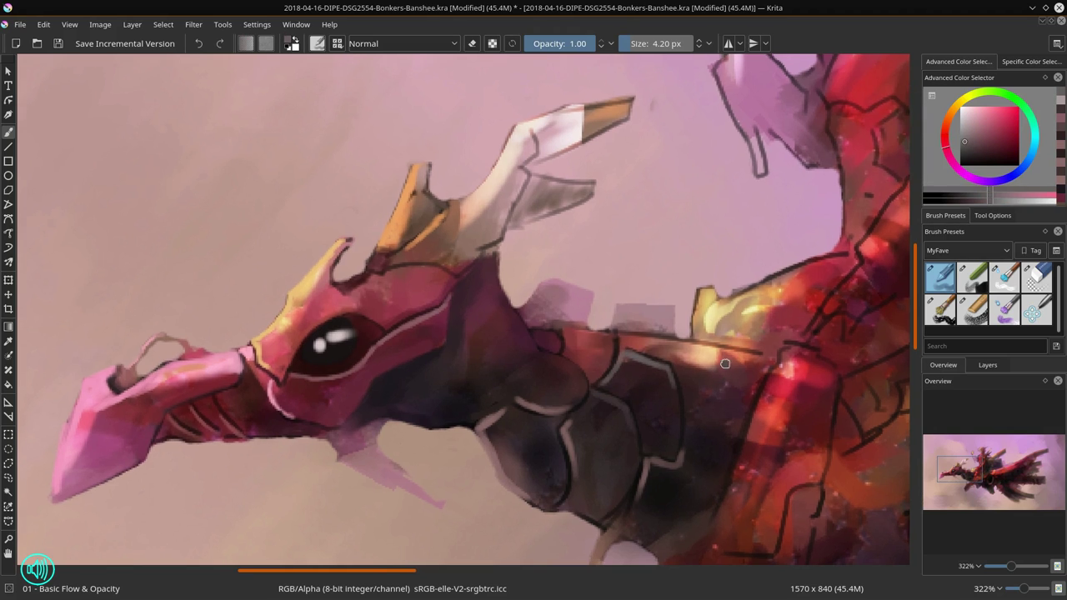
Step: Paint a thin light pink rim along the top line of the neck at 3.01 px
drag(726, 355, 719, 377)
ctrl+click(716, 376)
click(978, 123)
drag(557, 349, 726, 368)
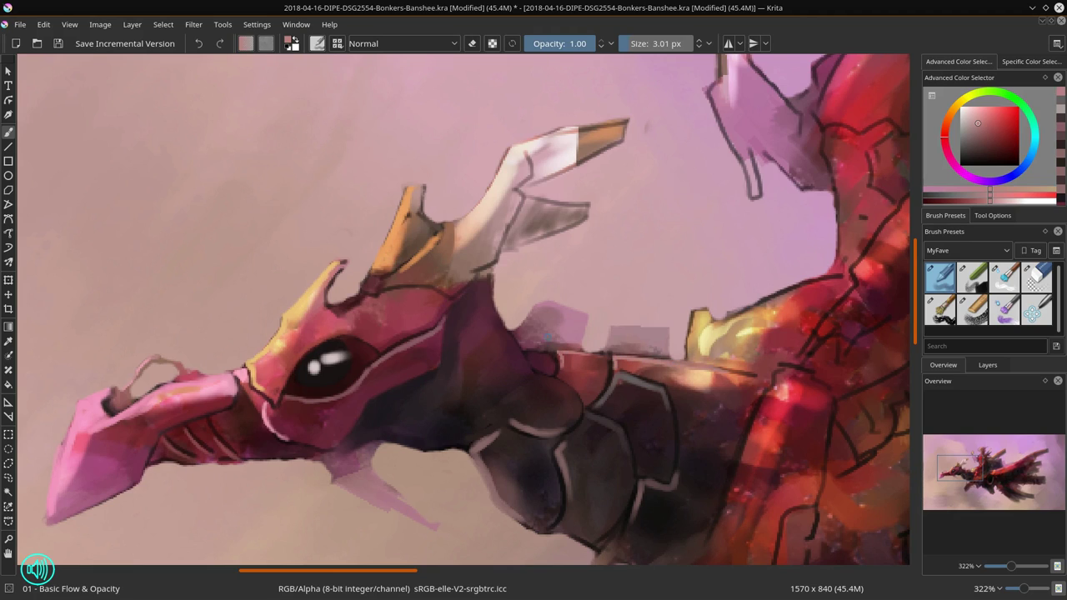
Step: Blend away the dark outline of the grey spike beneath the white horn using Blender Textured at 8.42 px
drag(622, 286, 620, 344)
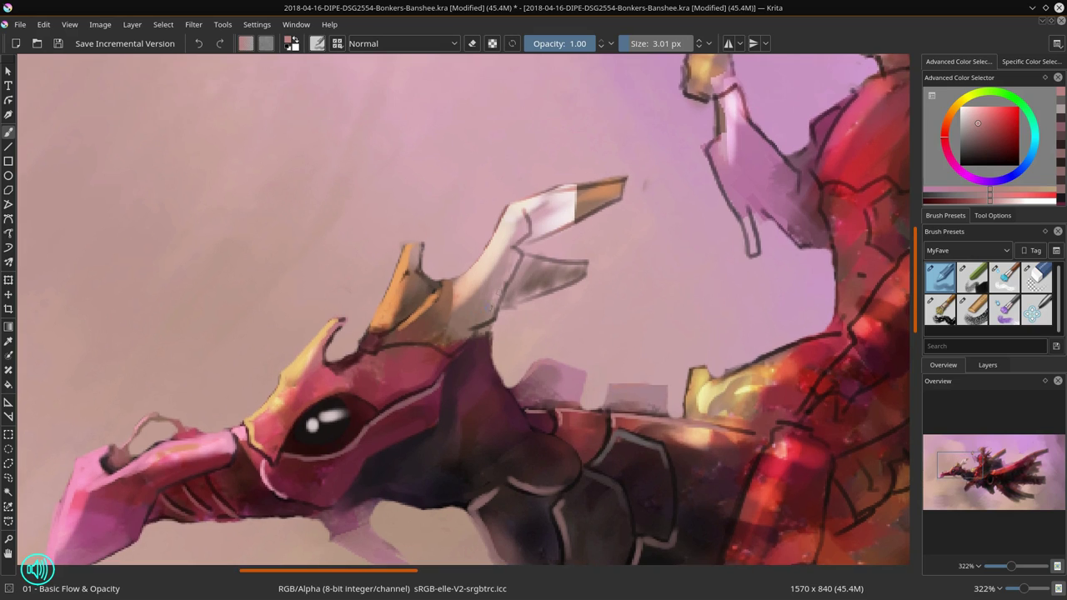
click(1008, 281)
mouse_move(514, 291)
mouse_down()
mouse_move(533, 261)
mouse_move(551, 270)
mouse_move(584, 264)
mouse_up()
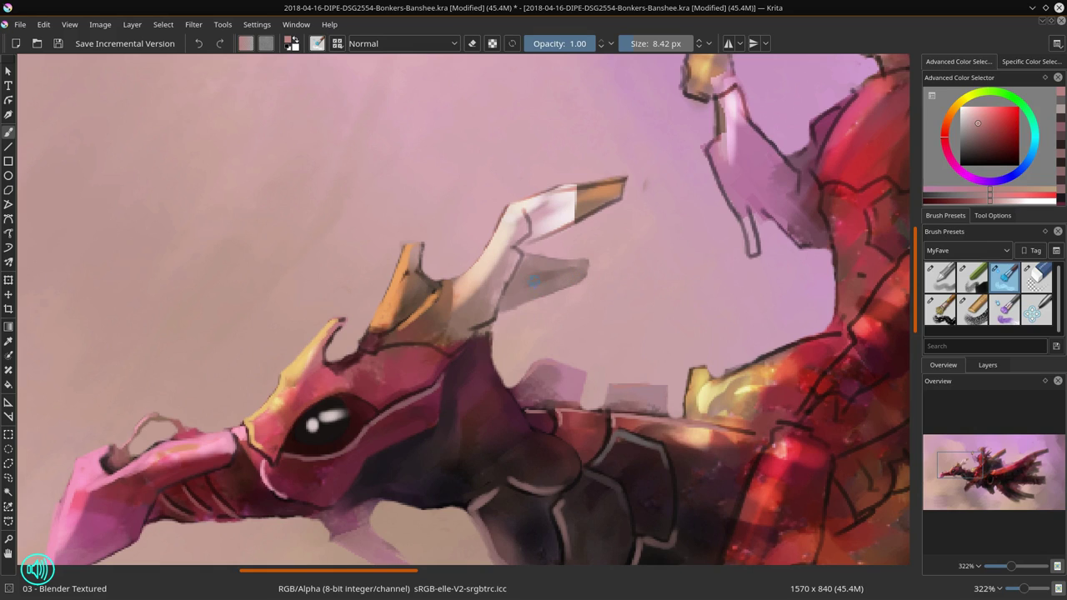
mouse_move(491, 300)
mouse_down()
mouse_move(512, 257)
mouse_move(478, 316)
mouse_up()
Step: Trim the grey spike's edges and the back of the head beneath it with Eraser Circle
click(1037, 276)
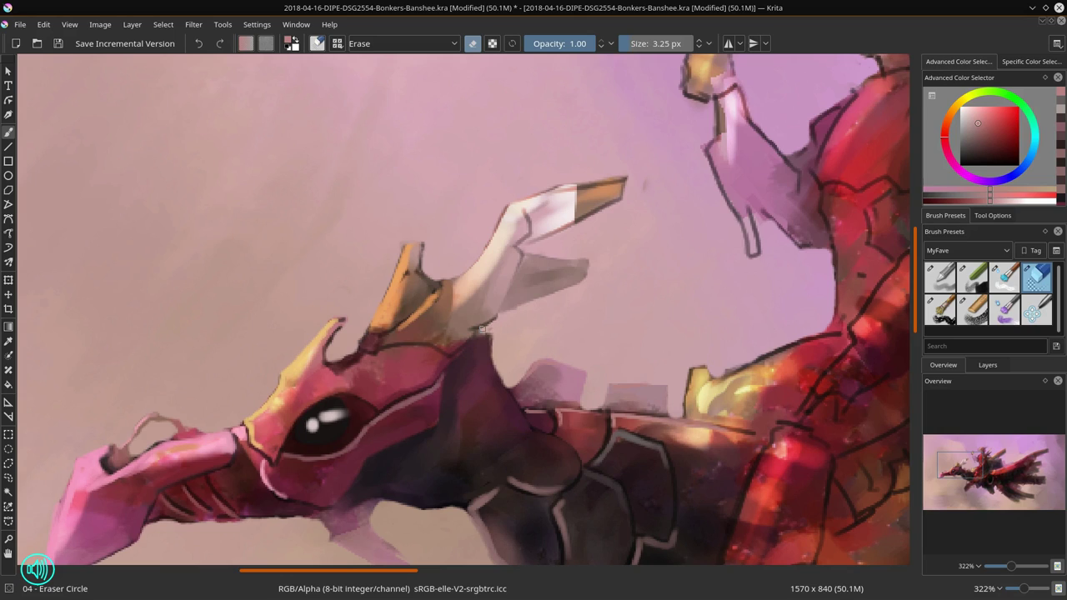
drag(518, 314, 523, 320)
drag(505, 312, 590, 276)
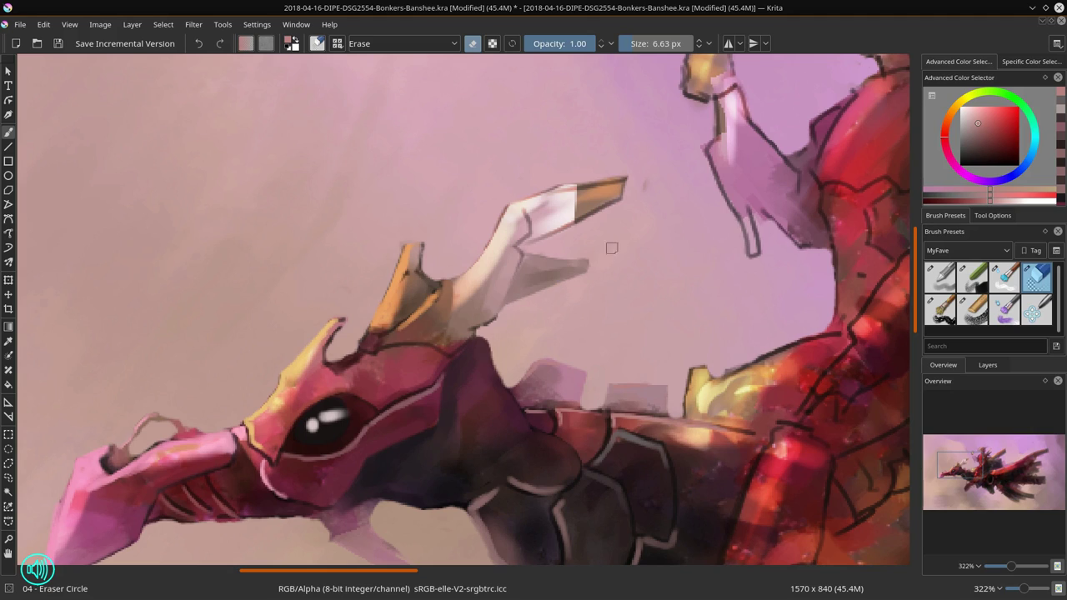
mouse_move(551, 241)
mouse_down()
mouse_move(529, 247)
mouse_move(556, 237)
mouse_up()
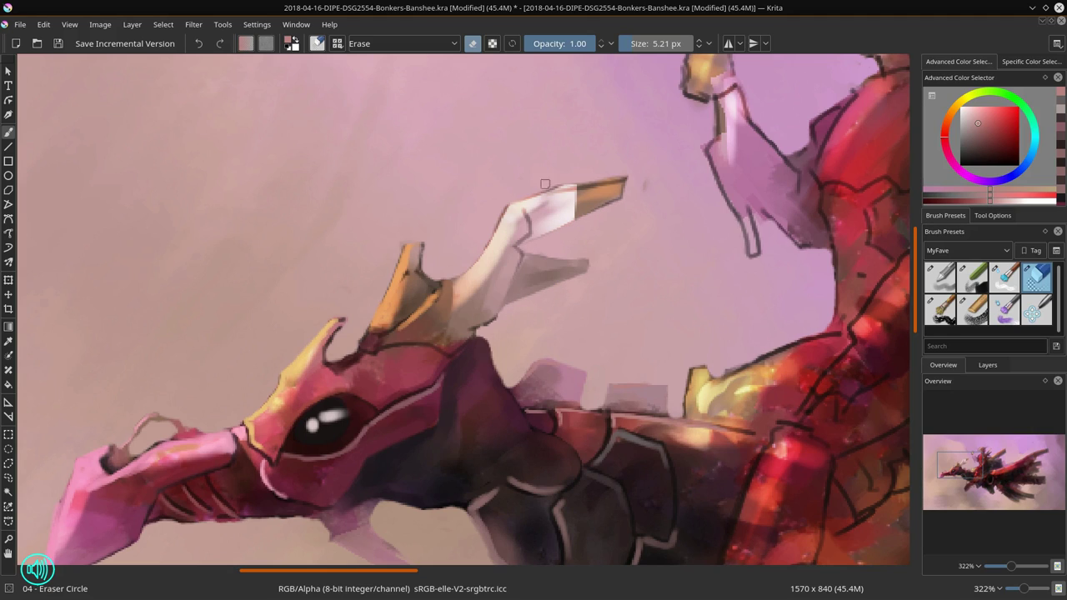
Step: Erase the dark outline along the large white horn's upper edge and tidy the rider's thigh edge at 5.21 px
drag(544, 183, 625, 176)
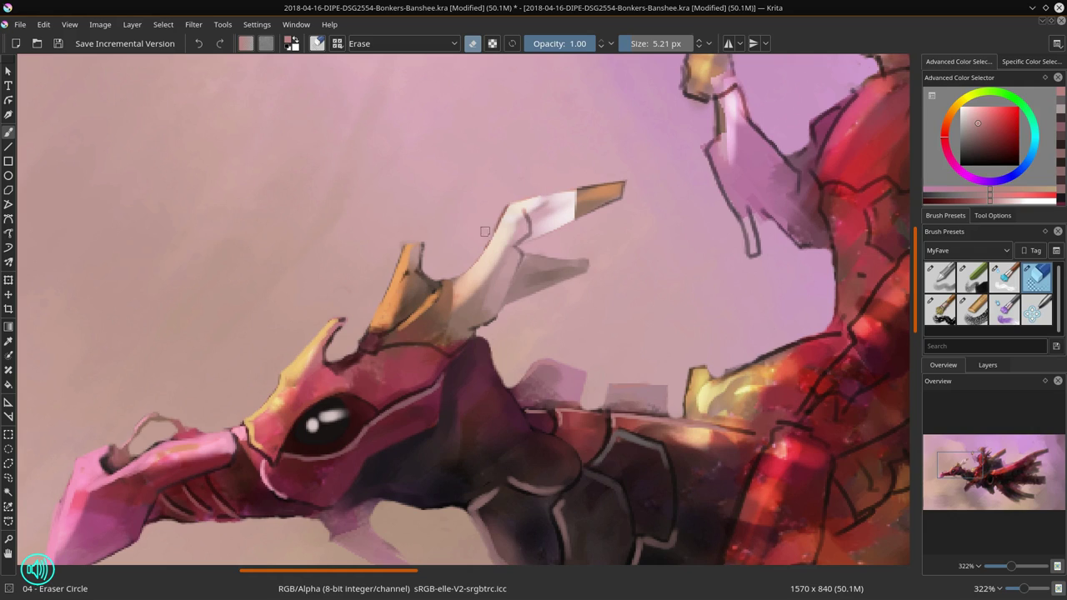
drag(485, 232, 508, 197)
drag(716, 364, 753, 355)
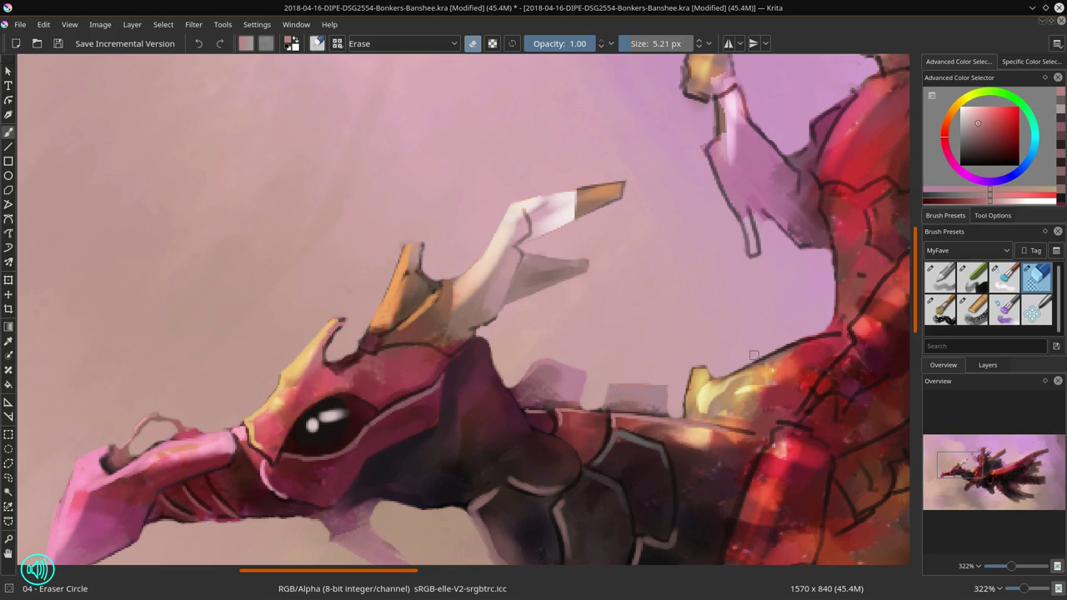
Step: Paint a sampled pale yellow rim light along the top of the rider's thigh at 3.01 px
drag(810, 381, 682, 317)
key(slash)
ctrl+click(589, 329)
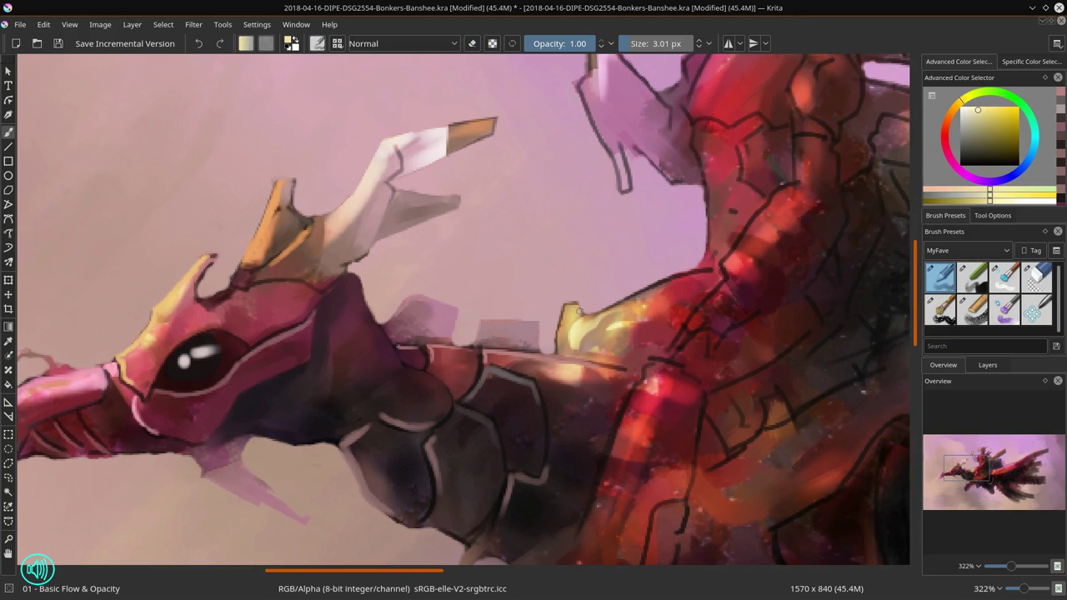
mouse_move(579, 311)
mouse_down()
mouse_move(570, 317)
mouse_move(704, 269)
mouse_up()
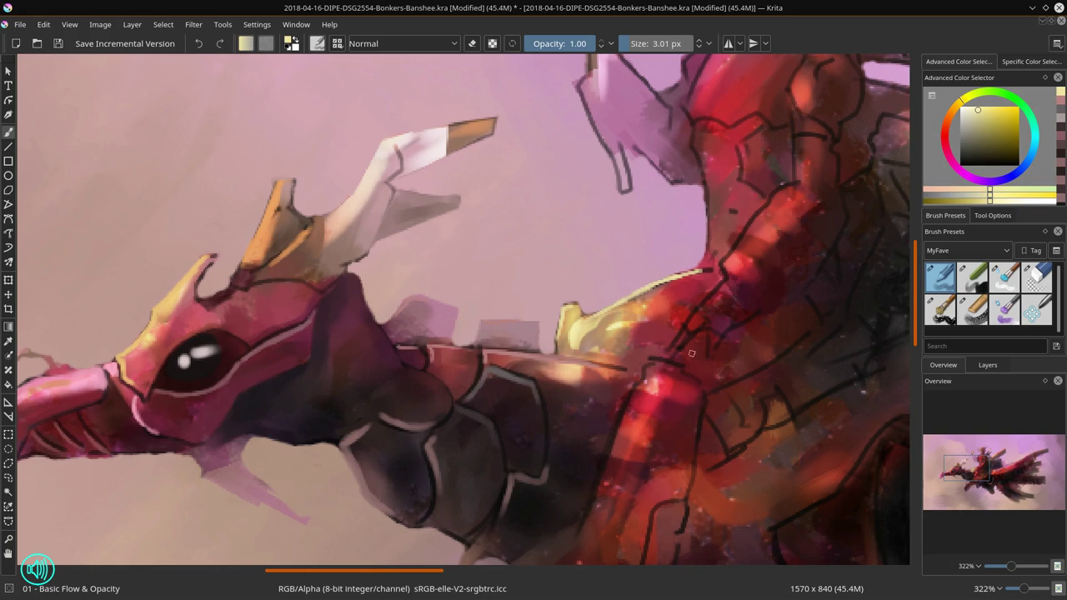
Step: Paint sampled tan highlights over the rider's fingers, hand and forearm
ctrl+click(685, 327)
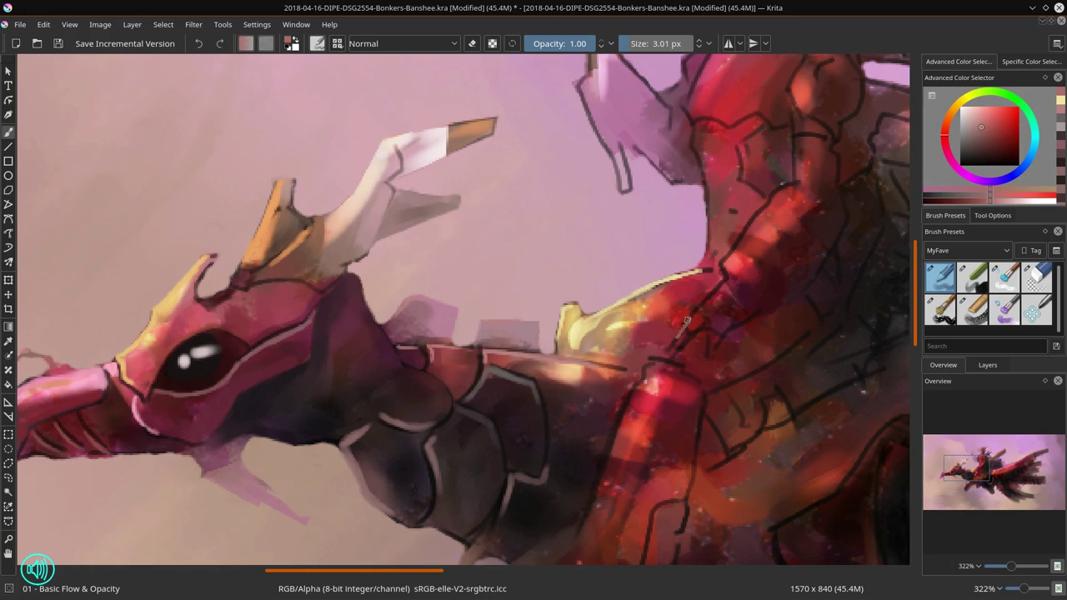
mouse_move(674, 345)
mouse_down()
mouse_move(686, 319)
mouse_move(711, 320)
mouse_move(730, 282)
mouse_move(756, 264)
mouse_up()
ctrl+click(605, 328)
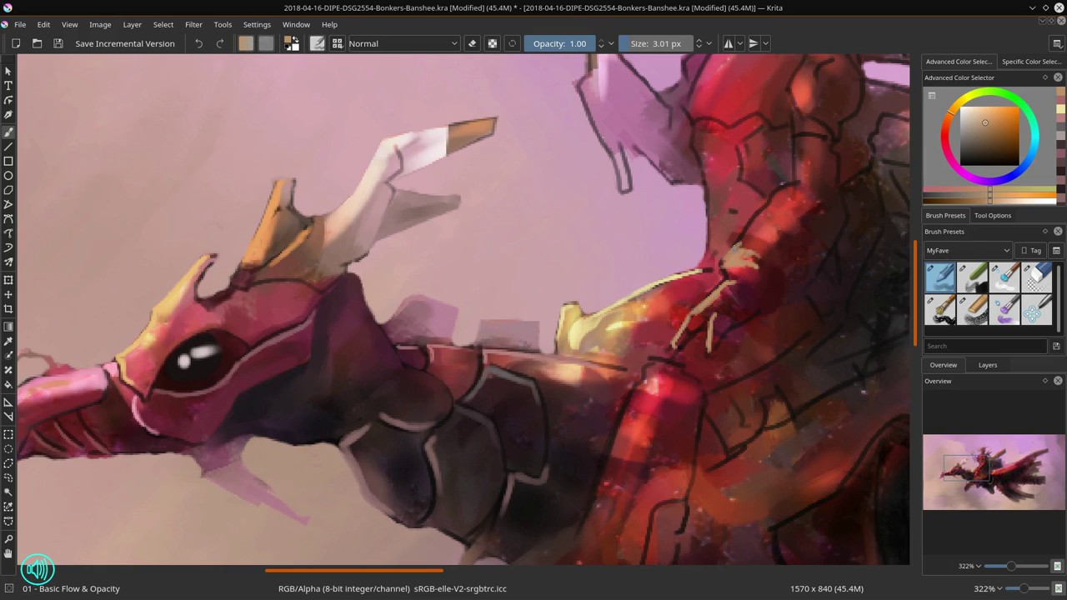
drag(735, 248, 796, 181)
mouse_move(750, 236)
mouse_down()
mouse_move(779, 178)
mouse_move(760, 226)
mouse_move(786, 227)
mouse_move(754, 268)
mouse_up()
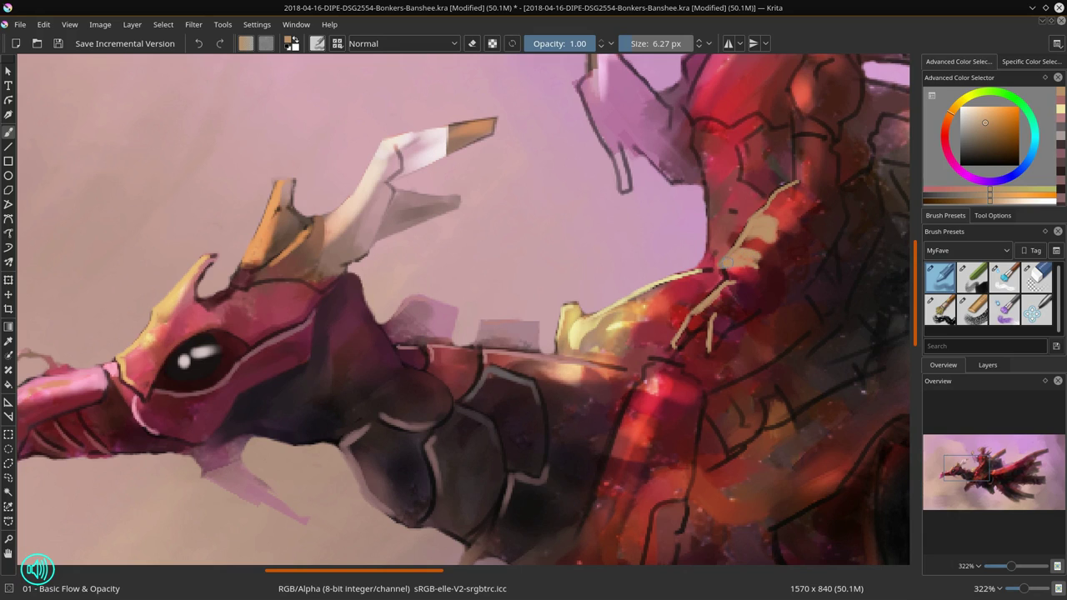
Step: Extend the tan highlights over the rider's elbow and upper arm at 6.07 px
mouse_move(798, 184)
mouse_down()
mouse_move(811, 197)
mouse_move(811, 183)
mouse_up()
drag(796, 147, 801, 180)
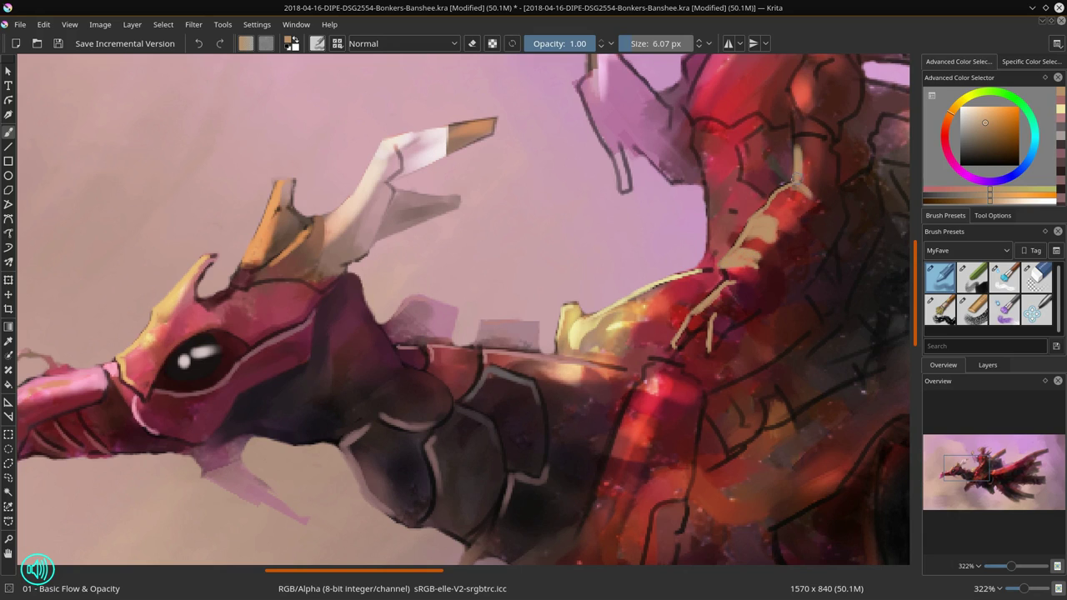
drag(807, 56, 782, 145)
mouse_move(772, 222)
mouse_down()
mouse_move(767, 171)
mouse_move(787, 135)
mouse_move(774, 179)
mouse_up()
Step: Paint tan highlight strokes on the rider's knee at 6.07 px
drag(698, 418, 737, 285)
drag(665, 326, 664, 340)
drag(660, 325, 679, 325)
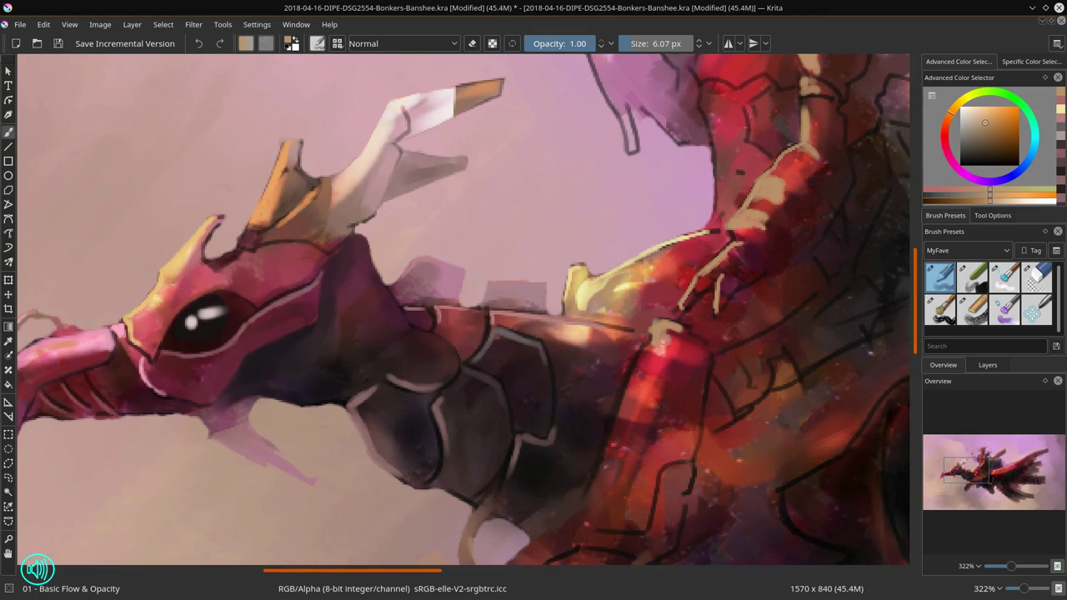
Step: Paint sampled pinkish-red light down the rider's lower leg and onto the foot
ctrl+click(638, 401)
mouse_move(656, 374)
mouse_down()
mouse_move(676, 305)
mouse_move(623, 402)
mouse_move(675, 304)
mouse_move(615, 443)
mouse_up()
mouse_move(615, 482)
mouse_down()
mouse_move(576, 497)
mouse_move(630, 489)
mouse_move(627, 504)
mouse_move(649, 463)
mouse_up()
Step: Set the brush to Multiply and darken the rider's lower leg and the body area beside it
click(453, 48)
click(413, 155)
drag(696, 401, 684, 456)
drag(714, 395, 696, 450)
drag(671, 500, 635, 518)
mouse_move(761, 367)
mouse_down()
mouse_move(744, 454)
mouse_move(670, 416)
mouse_move(617, 460)
mouse_up()
Step: Pick a greyish red and shade the rider's torso, back and the saddle area in Multiply mode at 13.54 px
click(967, 135)
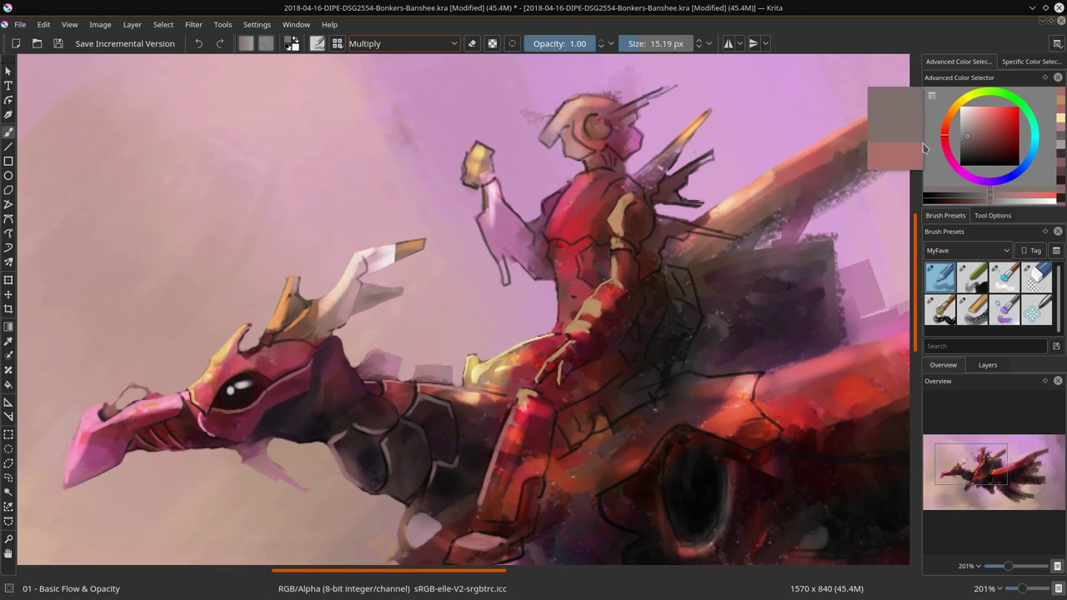
drag(615, 337, 615, 346)
mouse_move(603, 273)
mouse_down()
mouse_move(603, 256)
mouse_move(576, 245)
mouse_up()
drag(553, 230, 533, 276)
mouse_move(645, 254)
mouse_down()
mouse_move(665, 274)
mouse_move(649, 316)
mouse_up()
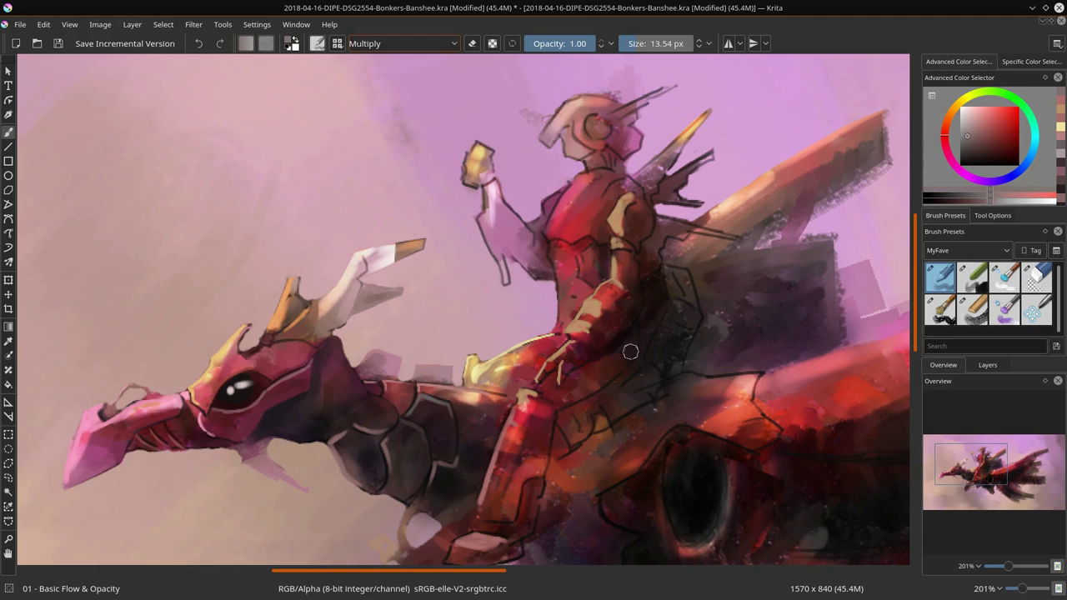
mouse_move(560, 399)
mouse_down()
mouse_move(617, 370)
mouse_move(579, 425)
mouse_move(626, 366)
mouse_move(699, 326)
mouse_move(650, 250)
mouse_move(683, 226)
mouse_move(737, 235)
mouse_up()
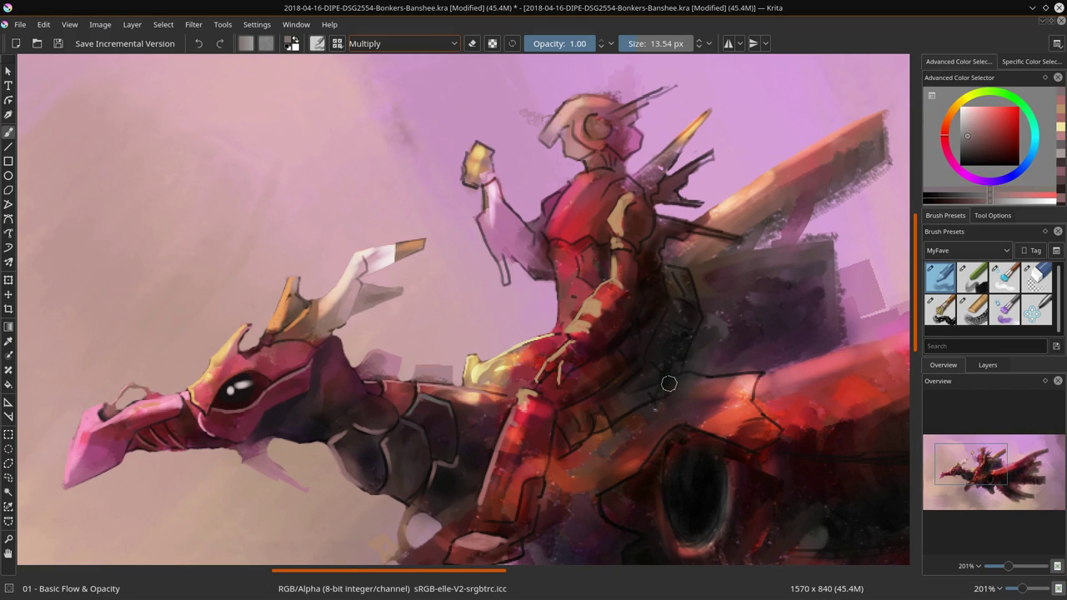
drag(666, 387, 646, 493)
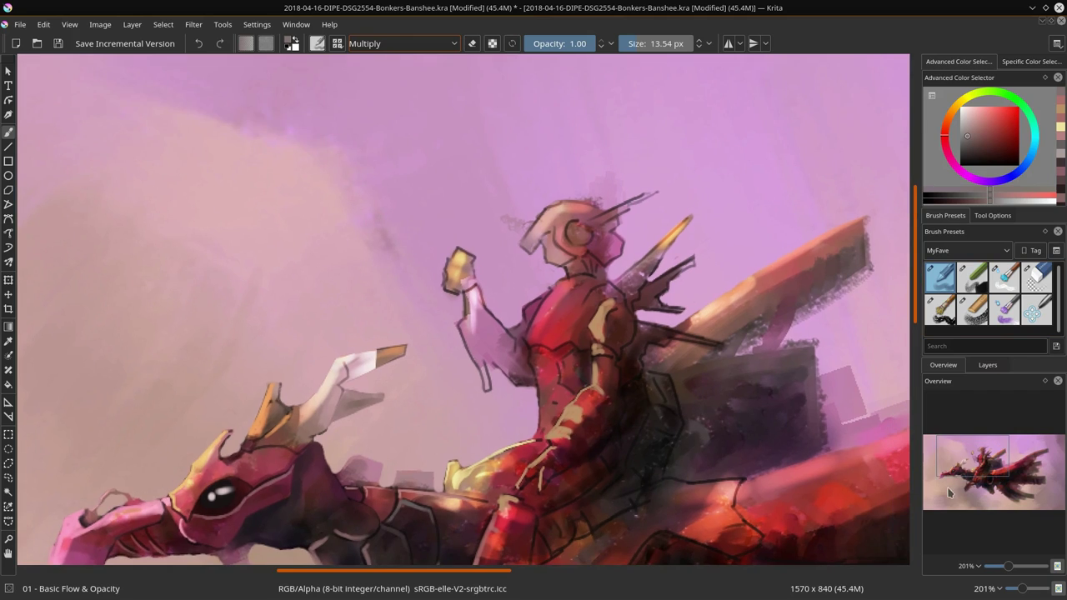
Step: Erase the stray marks around the rider's head on the paint layer with Eraser Circle at 15.98 px
click(991, 371)
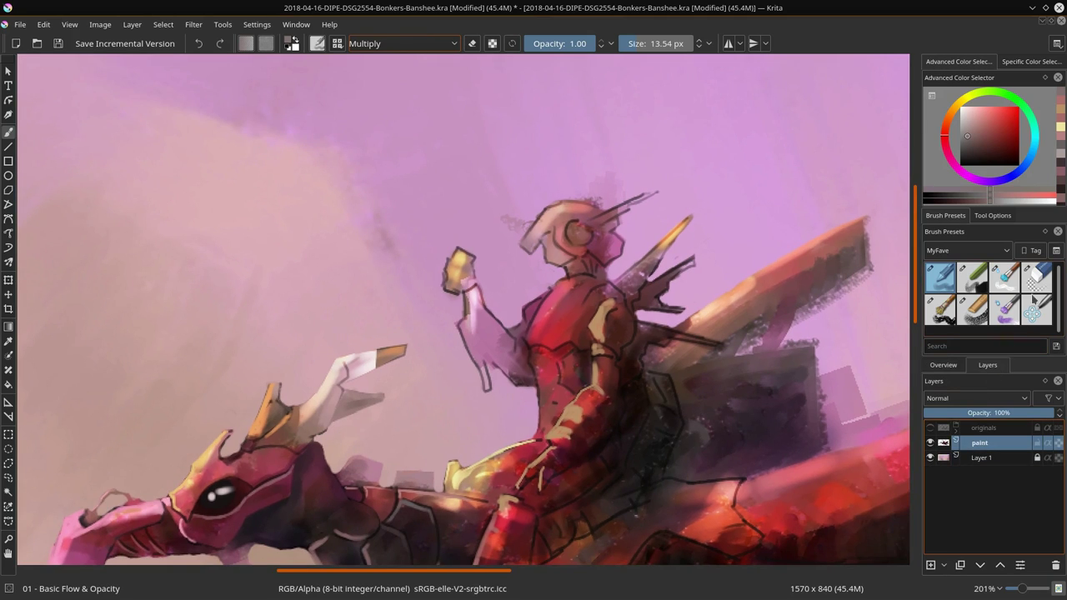
click(1036, 277)
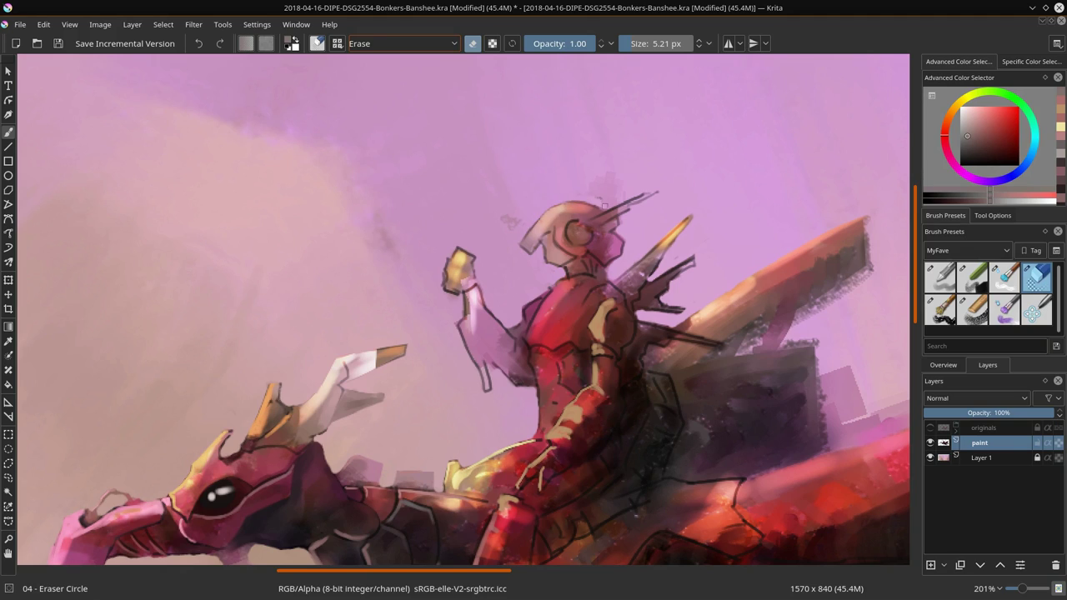
mouse_move(507, 222)
mouse_down()
mouse_move(511, 212)
mouse_move(549, 221)
mouse_up()
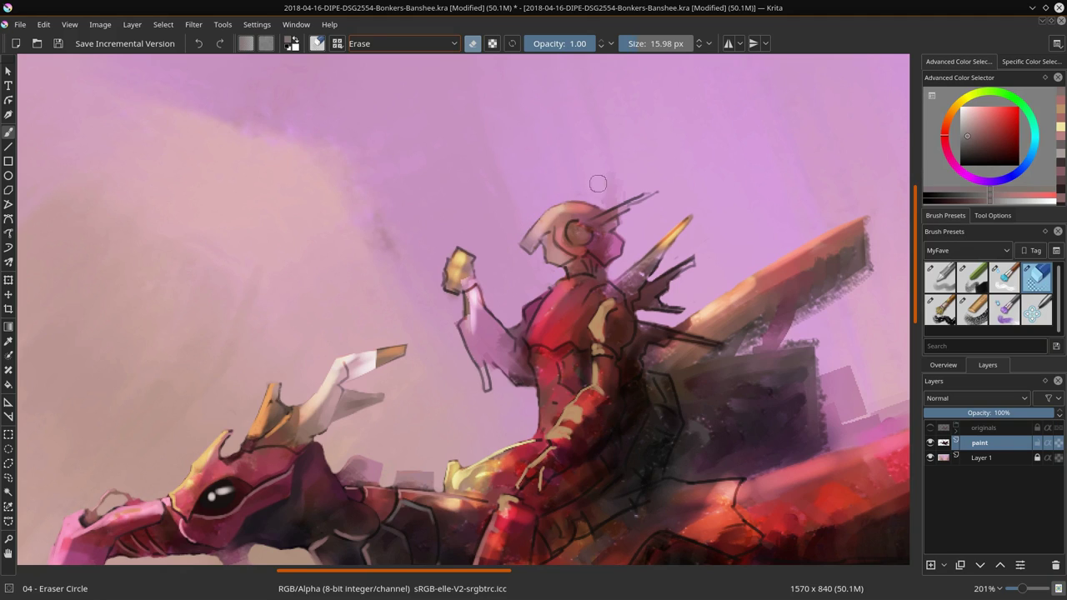
drag(597, 183, 615, 179)
Step: Blend the rim and interior of the creature's oval opening with Blender Textured at 11.64 px
ctrl+drag(714, 217, 600, 192)
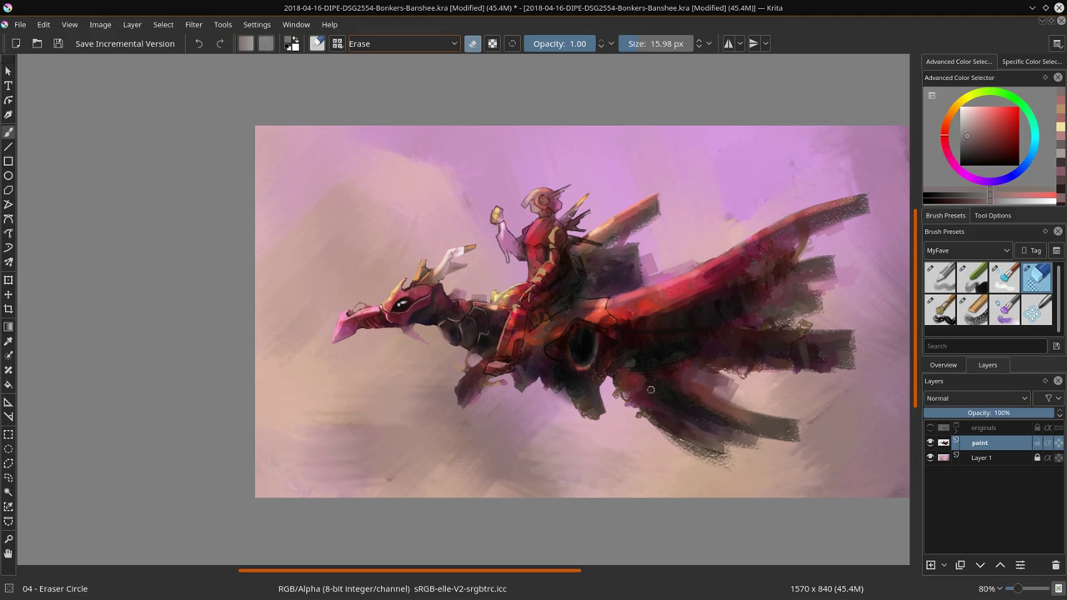
mouse_move(609, 436)
ctrl+mouse_down()
mouse_move(631, 389)
mouse_move(636, 466)
ctrl+mouse_up()
click(1012, 281)
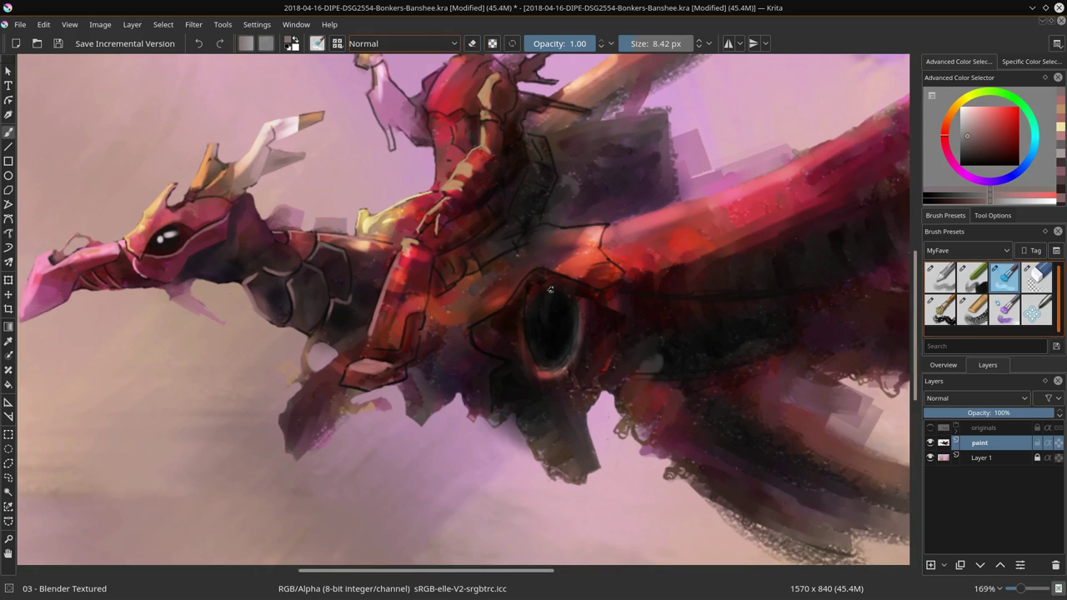
key(bracketleft)
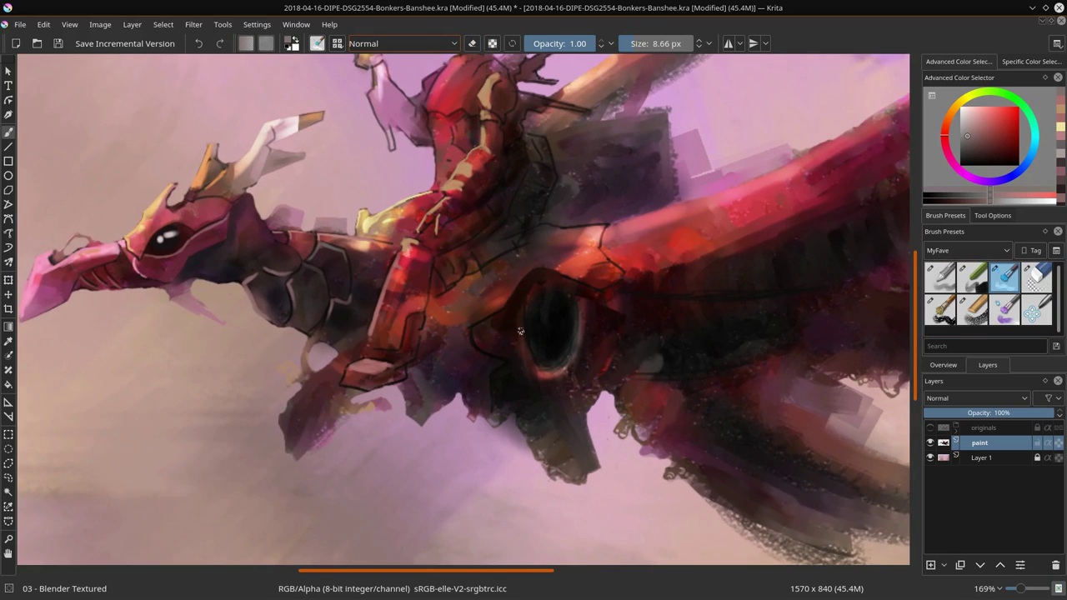
key(bracketright)
key(bracketright)
mouse_move(553, 374)
mouse_down()
mouse_move(578, 345)
mouse_move(575, 310)
mouse_move(575, 331)
mouse_up()
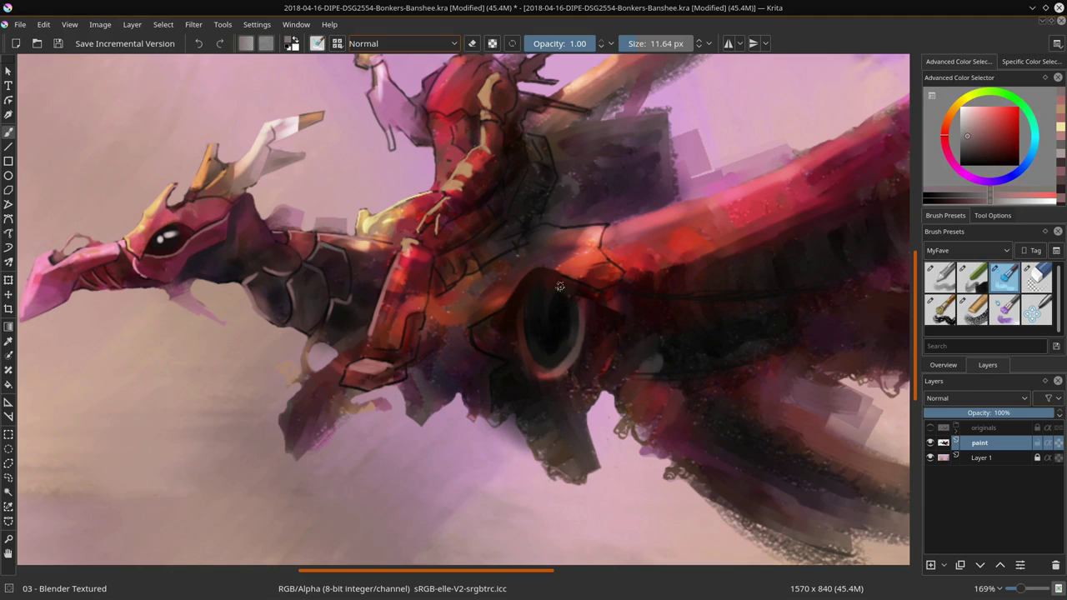
Step: Refine the oval opening's rim and edges with sampled pinkish and dark red tones in Normal mode at 6.06 px
click(940, 277)
ctrl+click(504, 342)
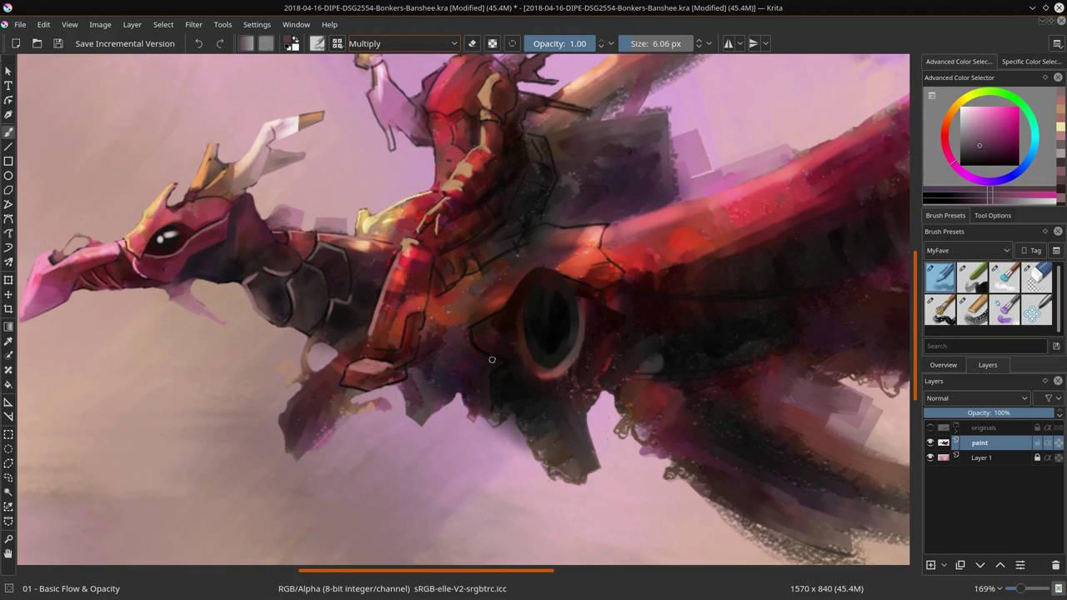
click(403, 44)
click(379, 173)
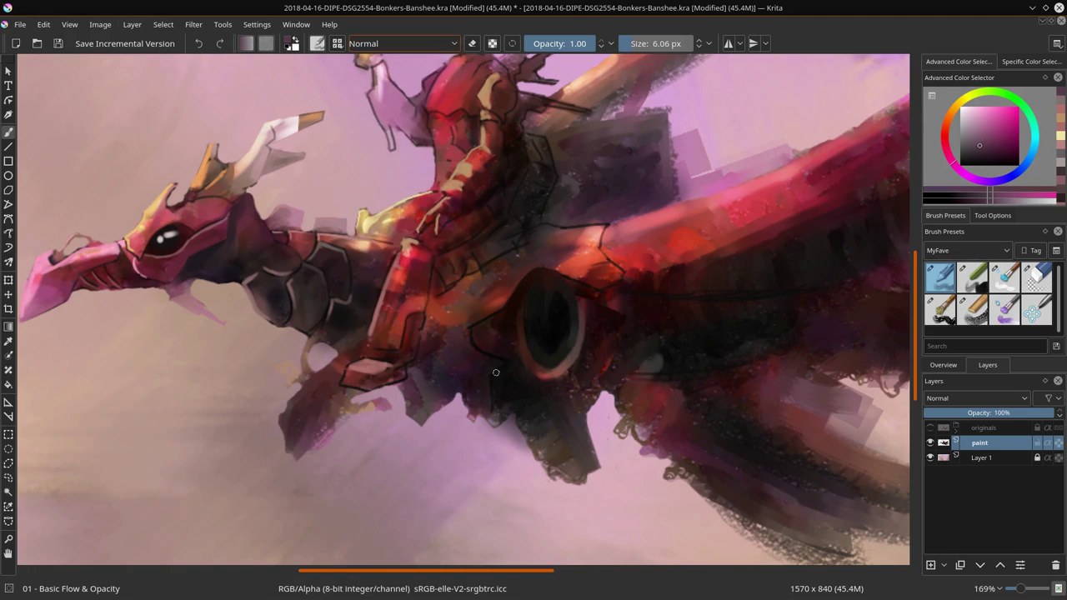
ctrl+click(552, 364)
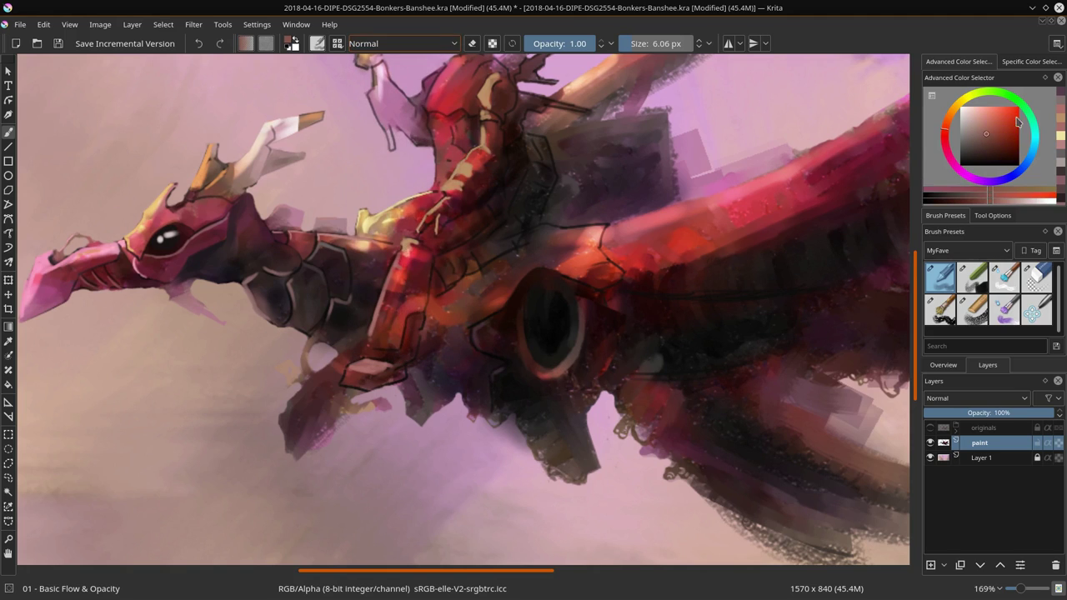
ctrl+click(573, 347)
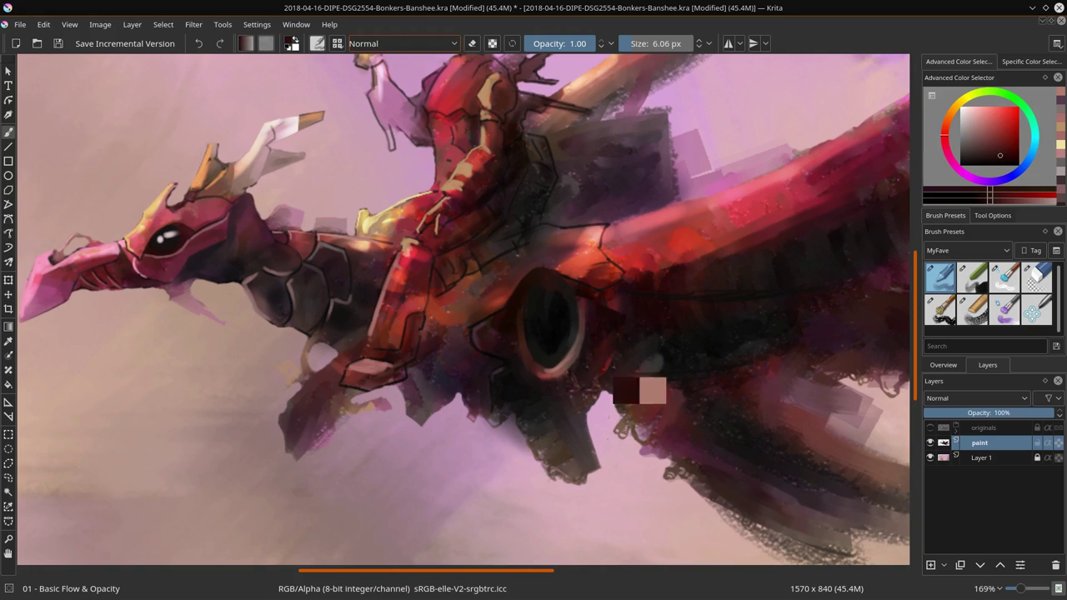
ctrl+click(587, 280)
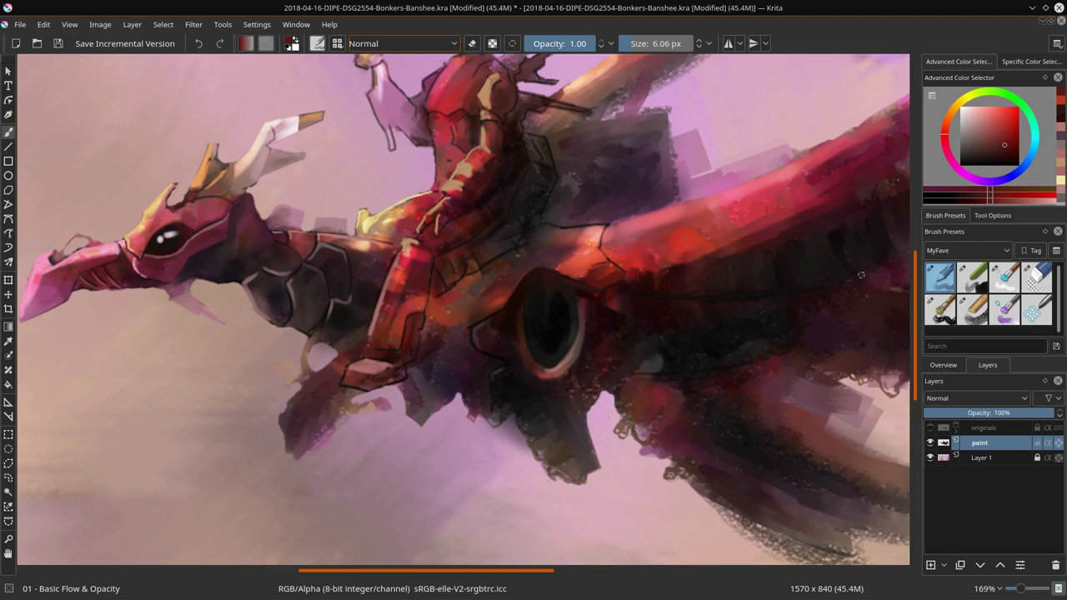
Step: Darken the body between the rider's leg and the oval opening with greyish blue in Multiply mode at 13.35 px
click(1008, 179)
click(969, 136)
click(383, 43)
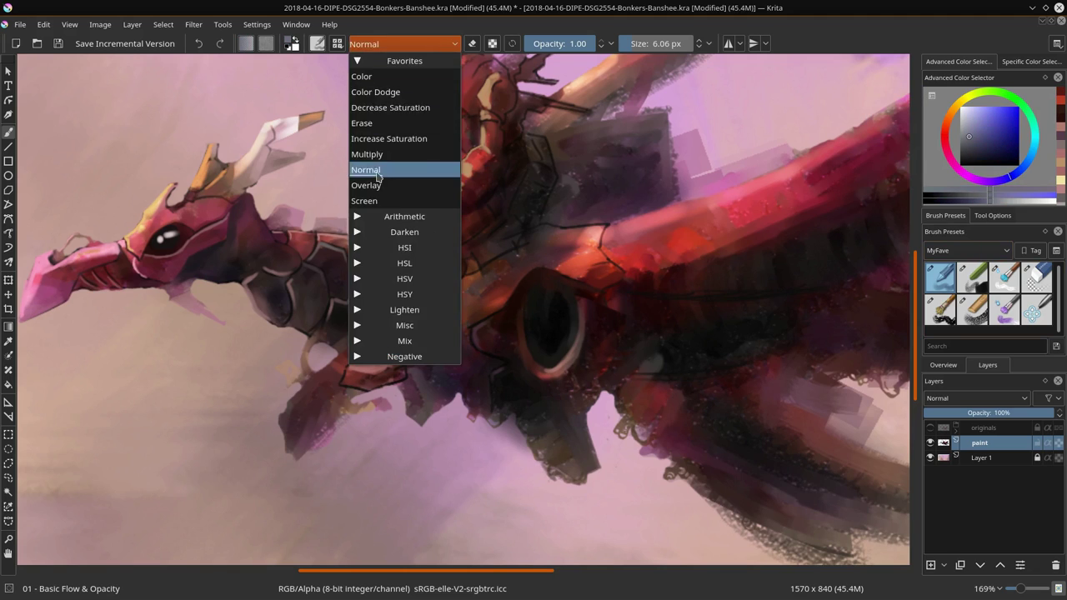
click(371, 155)
drag(435, 286, 446, 286)
mouse_move(435, 286)
mouse_down()
mouse_move(441, 263)
mouse_move(470, 246)
mouse_move(434, 336)
mouse_move(479, 280)
mouse_move(446, 327)
mouse_up()
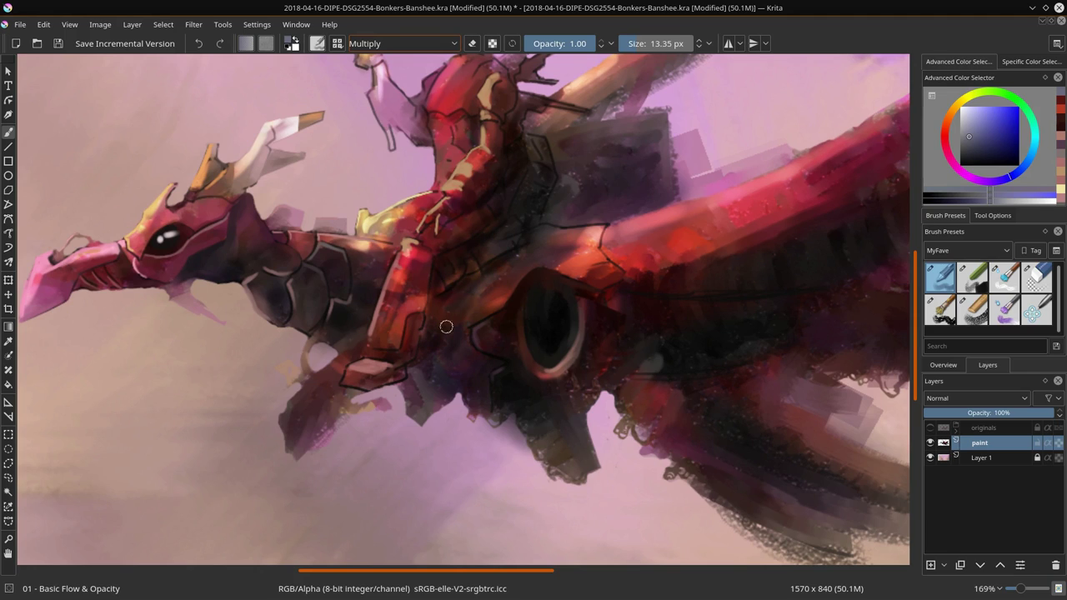
Step: Sample dark reds and mute the body behind the rider's leg in Decrease Saturation mode at 27.92 px
ctrl+click(500, 344)
ctrl+click(451, 330)
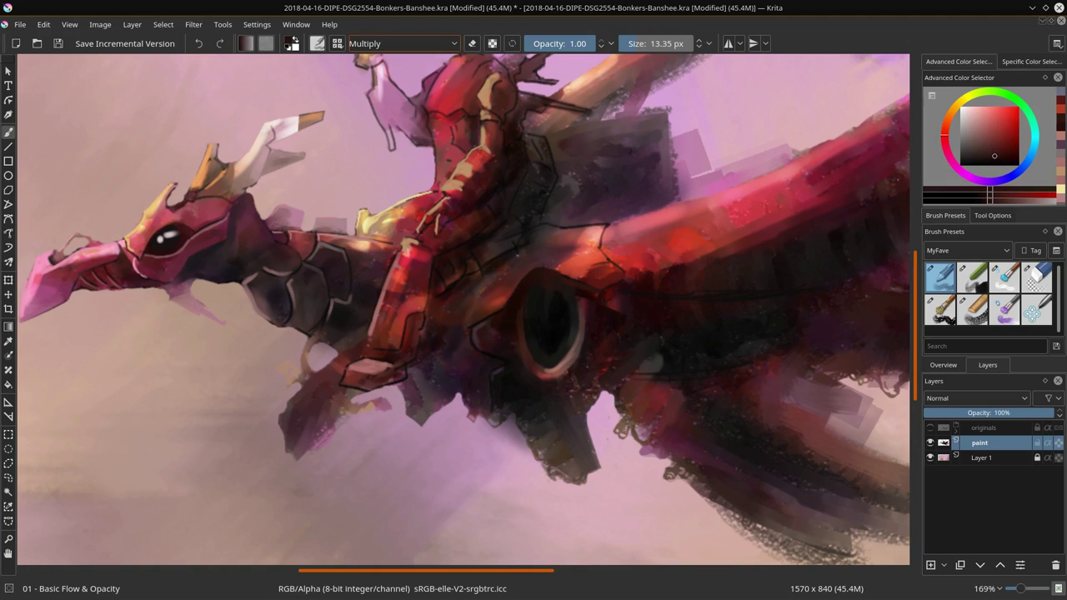
click(434, 43)
click(409, 106)
drag(457, 294, 471, 294)
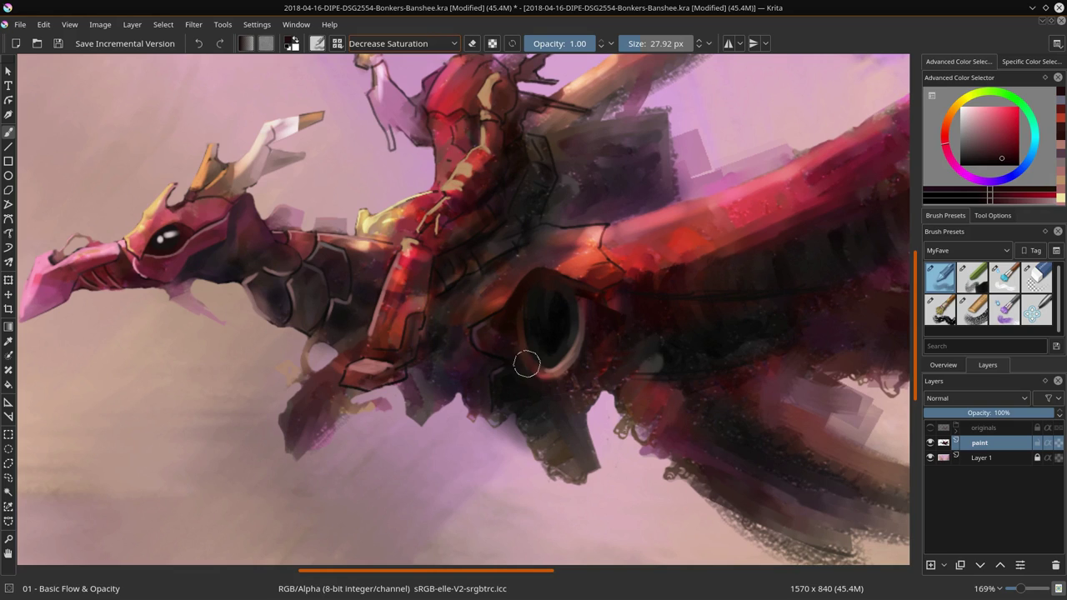
Step: Pick a dark brownish grey and desaturate the shadow beside the rider's knee at 11 px
click(974, 153)
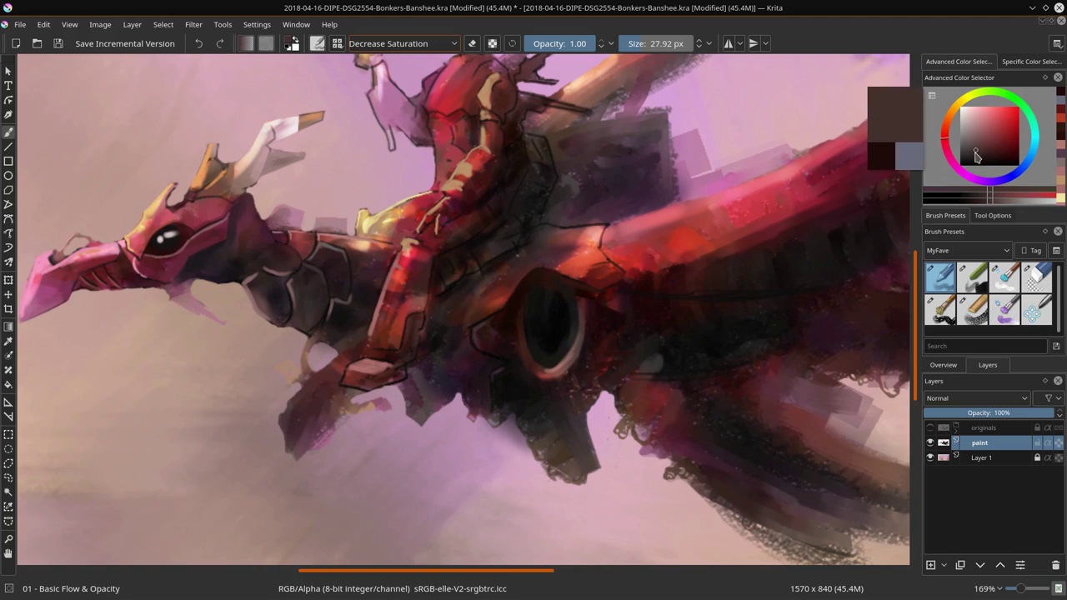
key(bracketleft)
key(bracketleft)
key(bracketleft)
key(bracketleft)
key(bracketleft)
key(bracketleft)
key(bracketleft)
key(bracketleft)
key(bracketleft)
key(bracketleft)
key(bracketleft)
click(972, 154)
drag(432, 256, 429, 283)
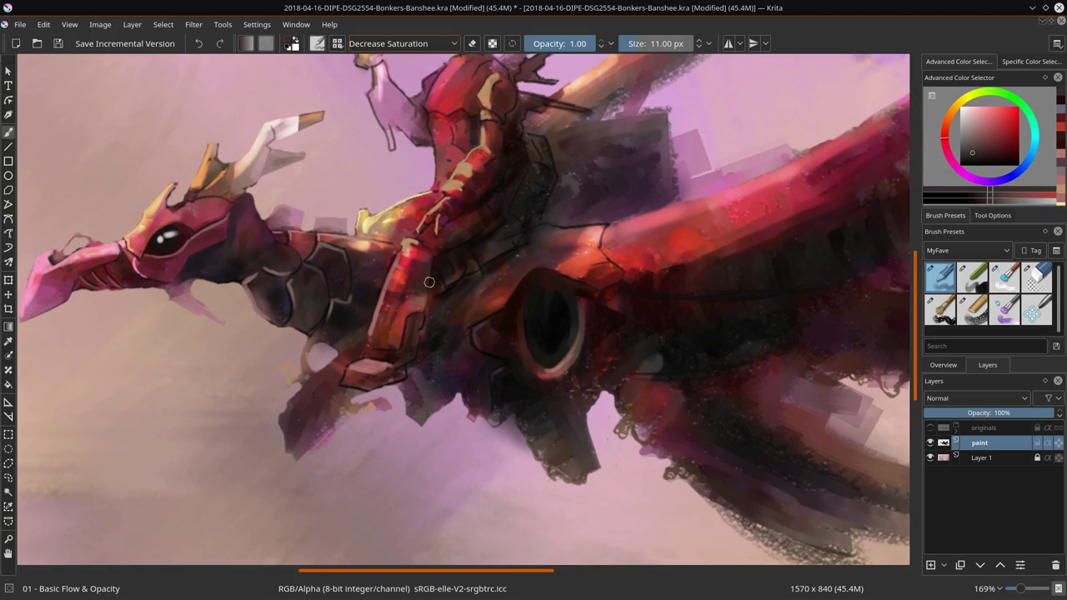
Step: Return the brush to Normal and blend the rider's lower leg and foot with Blender Textured at 15.18 px
click(415, 43)
click(403, 170)
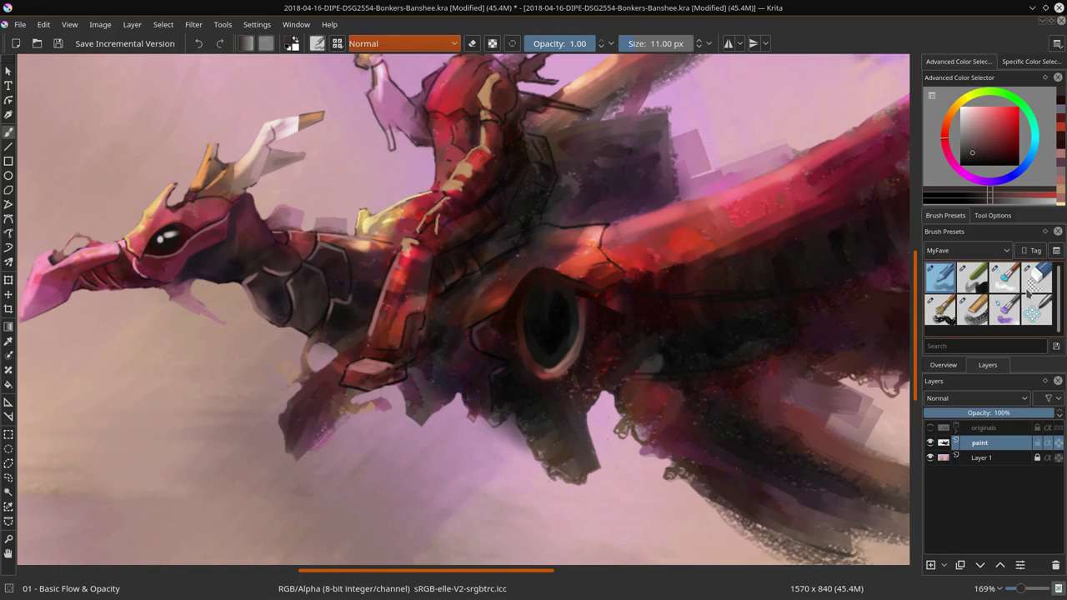
click(994, 288)
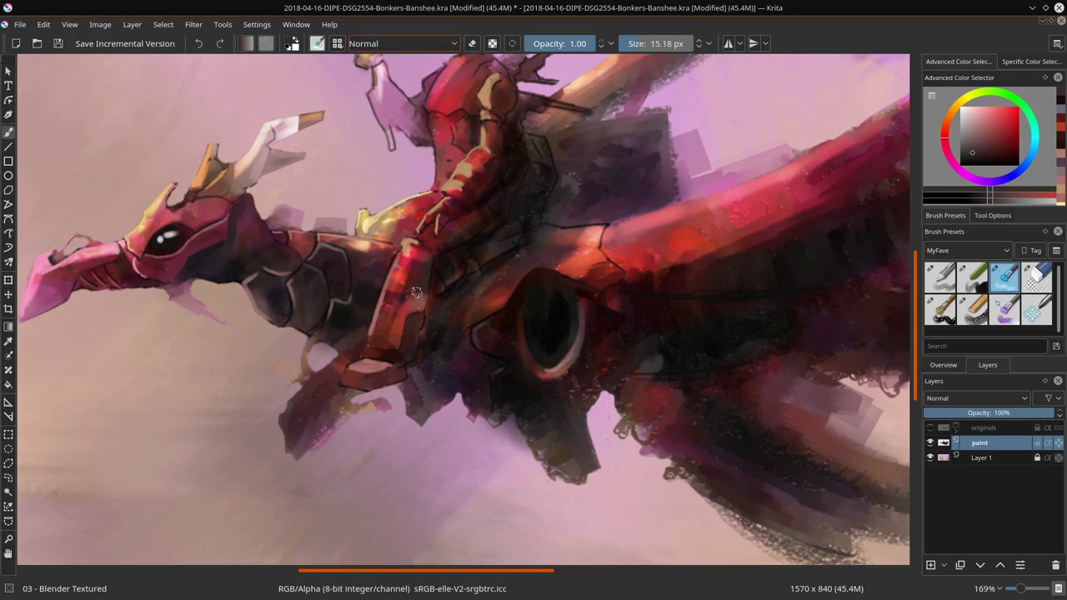
mouse_move(406, 280)
mouse_down()
mouse_move(398, 260)
mouse_move(421, 249)
mouse_move(389, 298)
mouse_move(381, 336)
mouse_up()
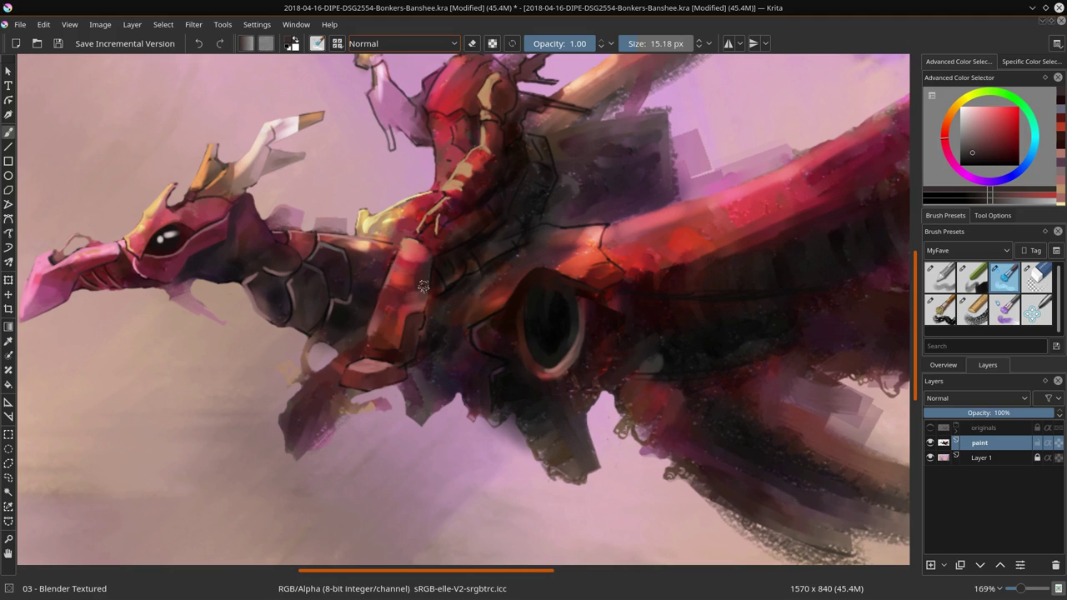
Step: Blend the highlights on the rider's forearm and the outlines around the thigh at 14.07 px
key(bracketleft)
key(bracketleft)
key(bracketleft)
key(bracketleft)
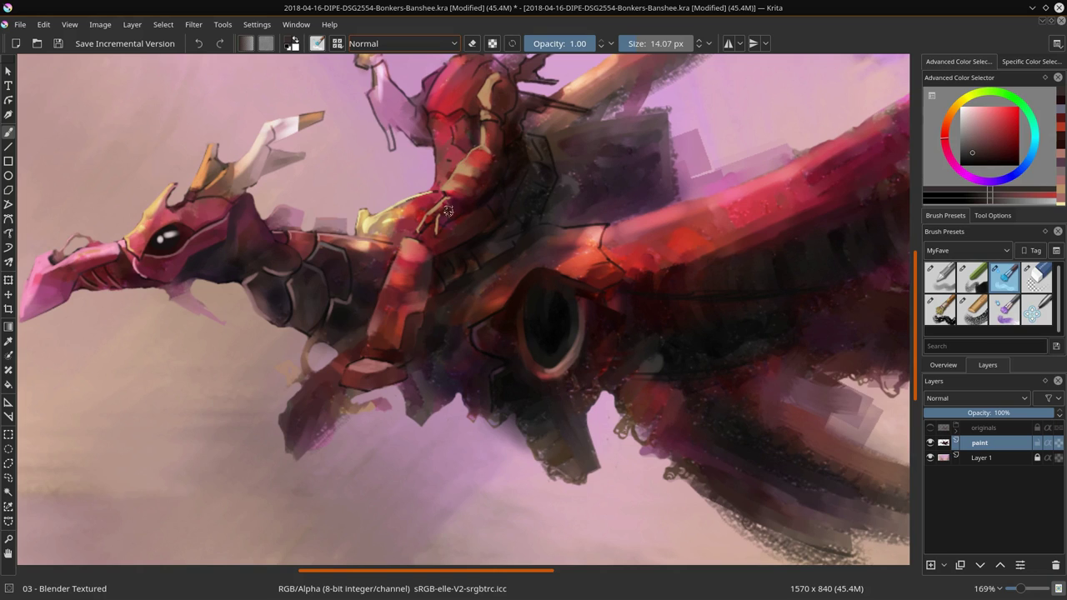
Step: Blend the rider's upper arm, back spikes and the dark panels behind the saddle, varying the brush up to 14.36 px
drag(537, 172, 498, 270)
key(bracketright)
key(bracketright)
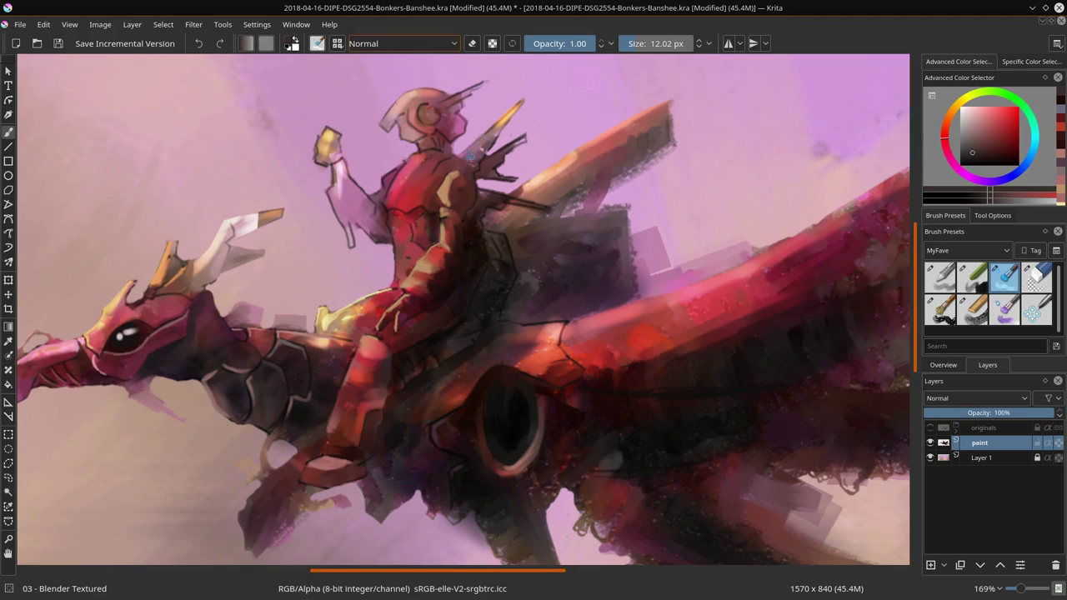
key(bracketleft)
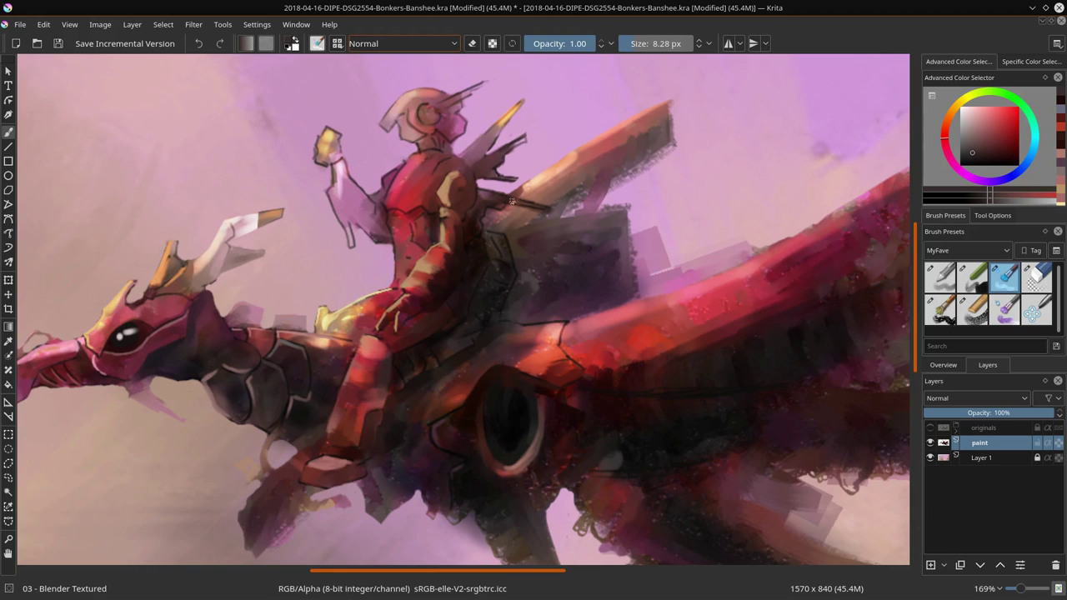
shift+drag(478, 247, 484, 247)
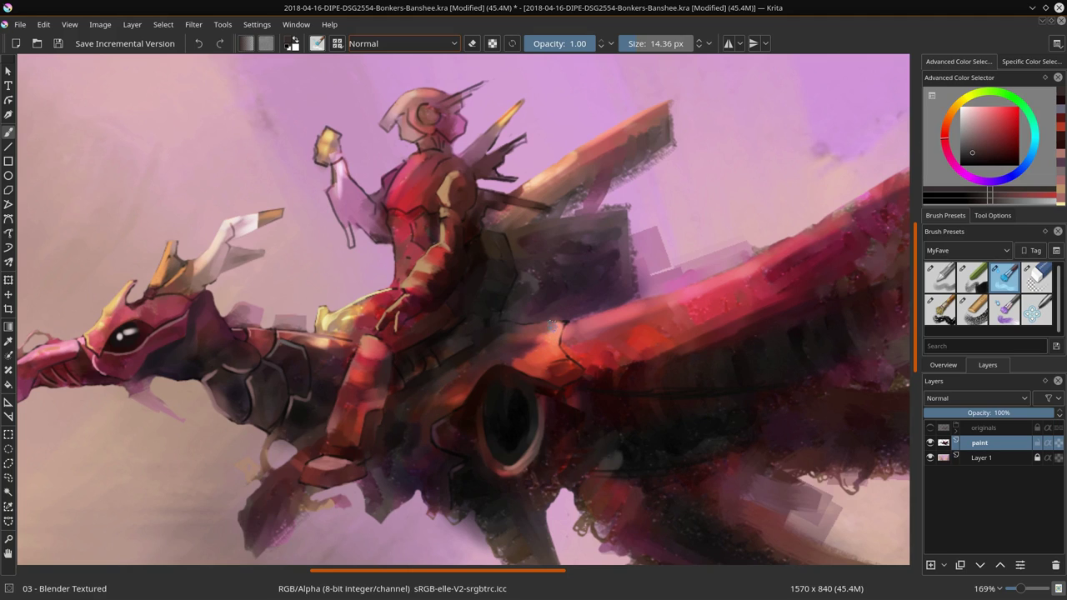
Step: Mirror the whole image horizontally and save the painting
click(942, 365)
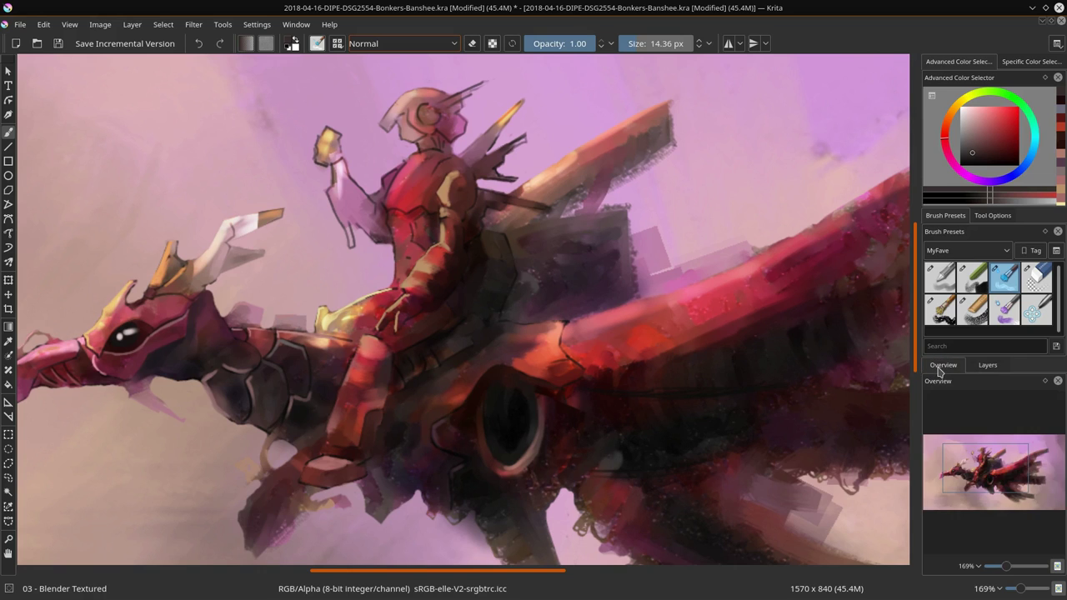
scroll(696, 434, down, 5)
drag(696, 433, 663, 407)
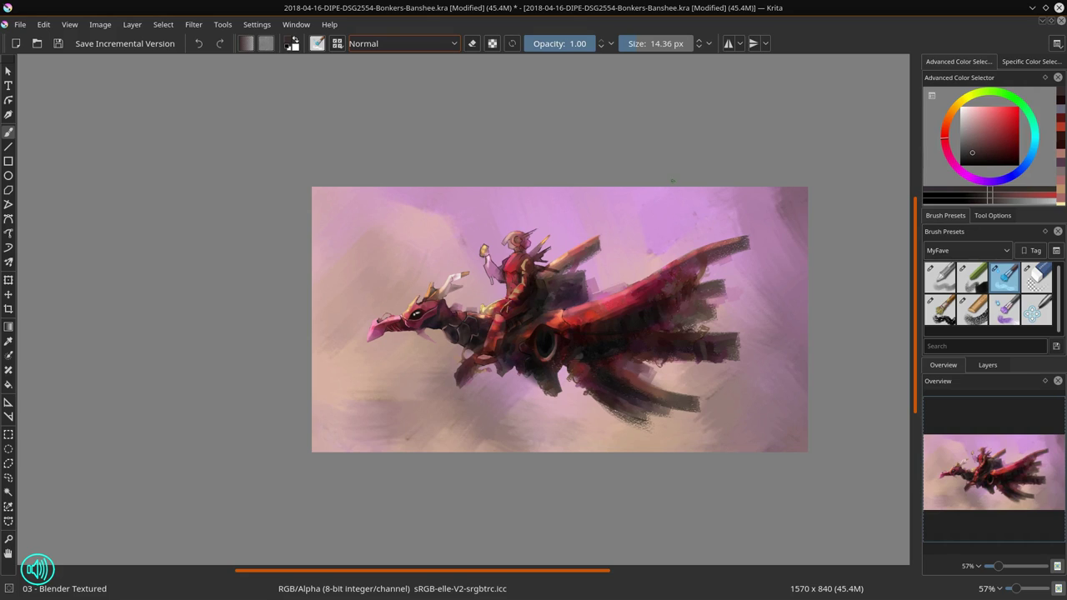
click(100, 24)
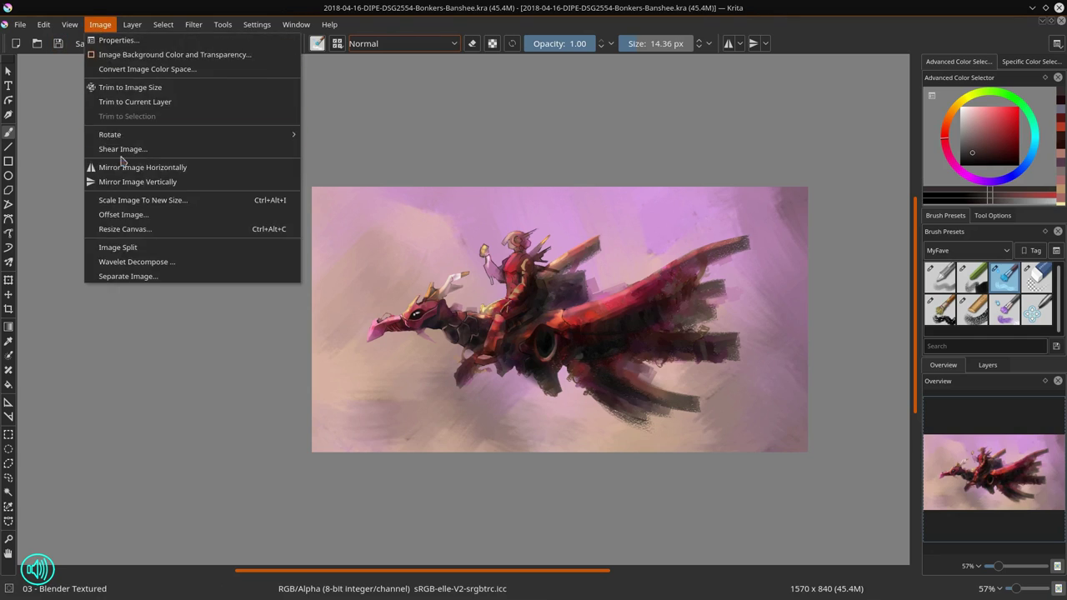
click(121, 166)
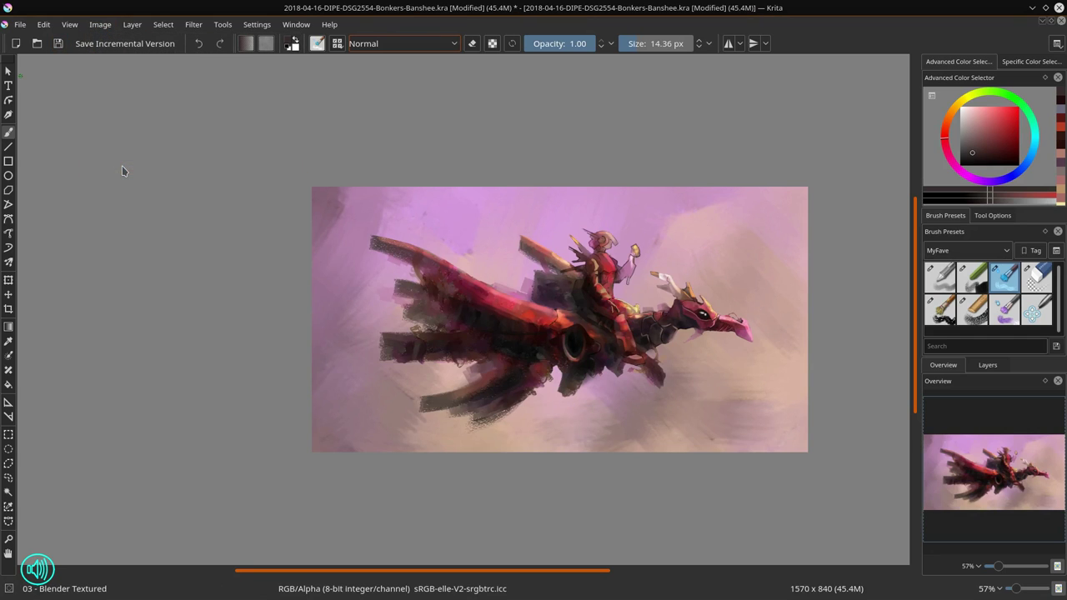
key(ctrl+s)
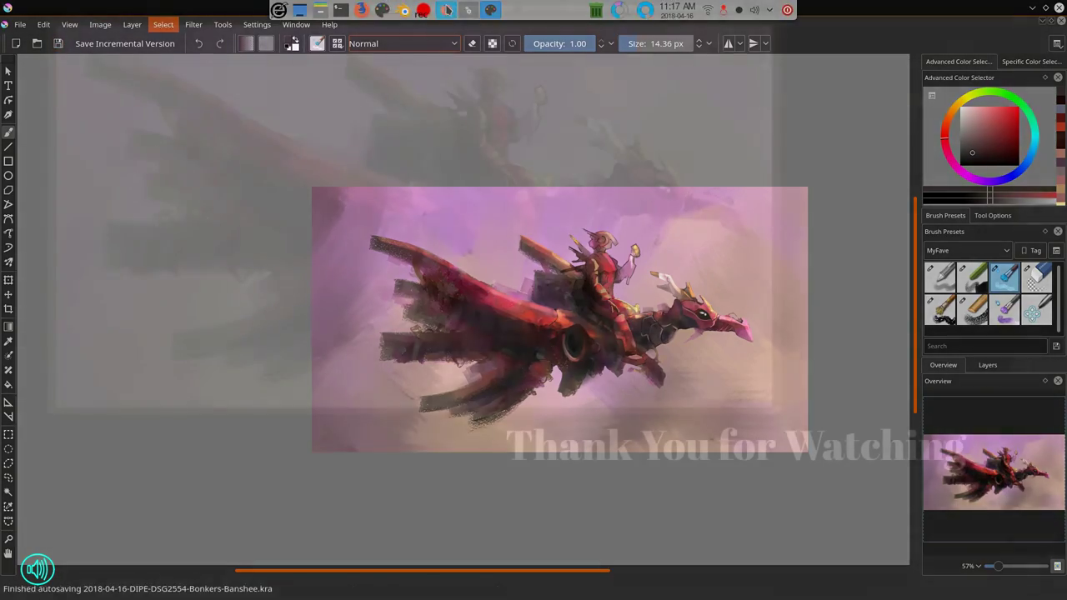